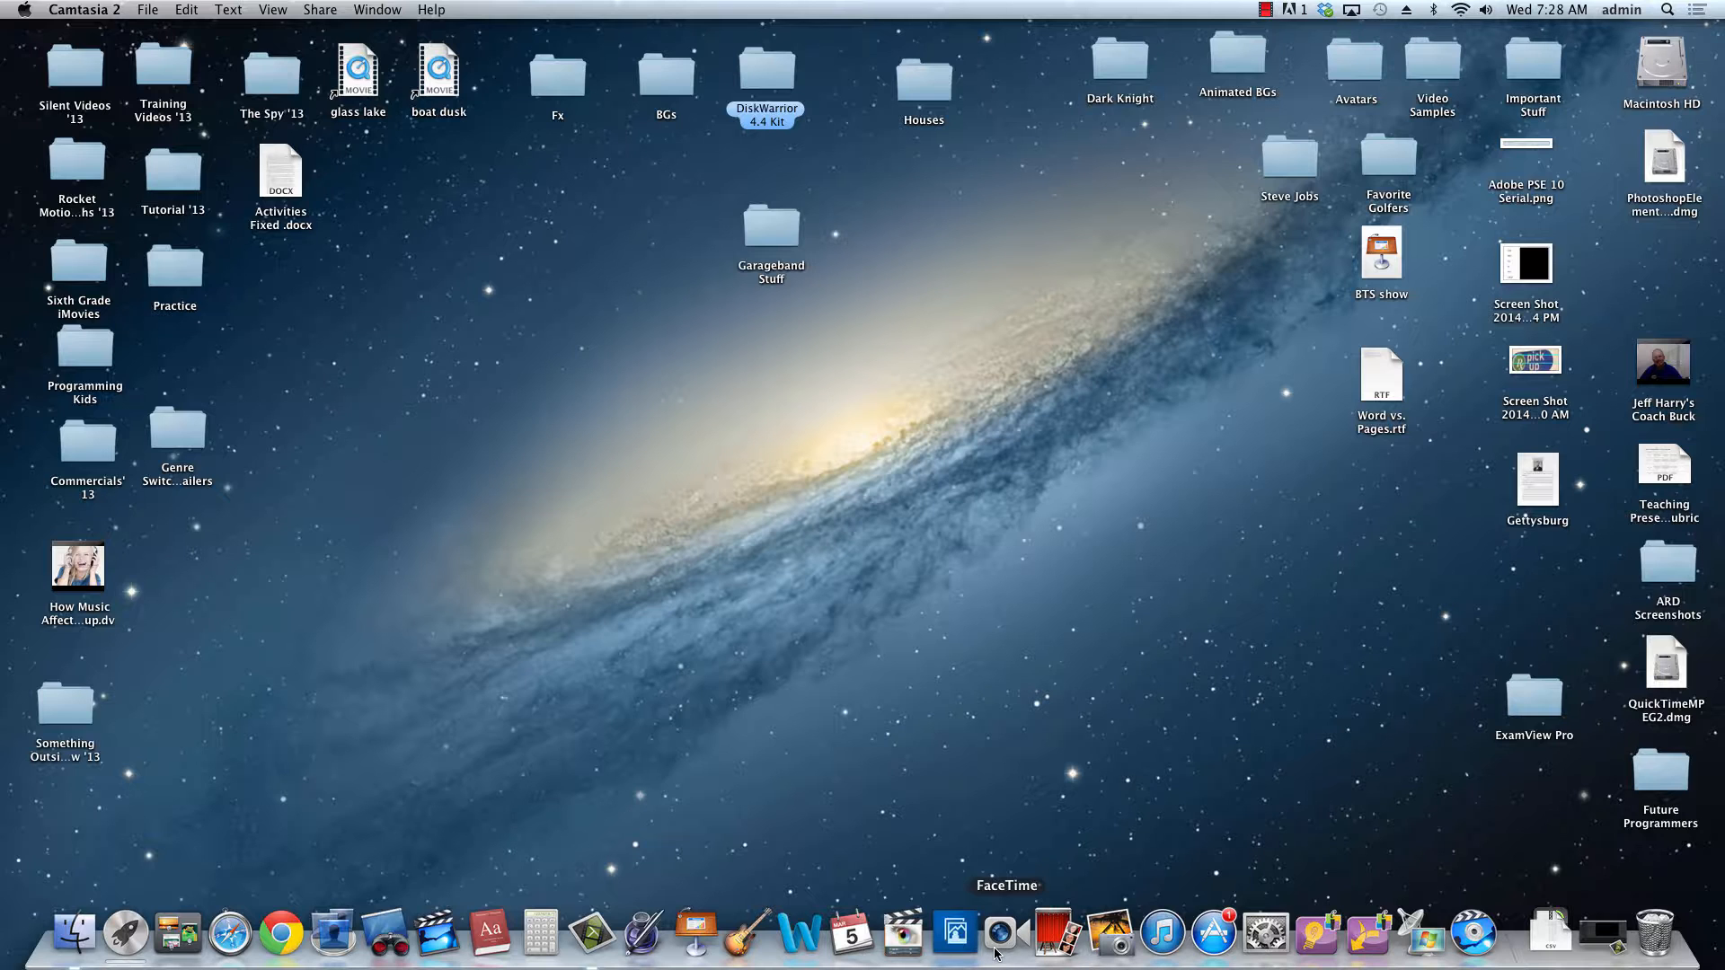
Open GarageBand and start a new project from the Piano template
left_click(744, 952)
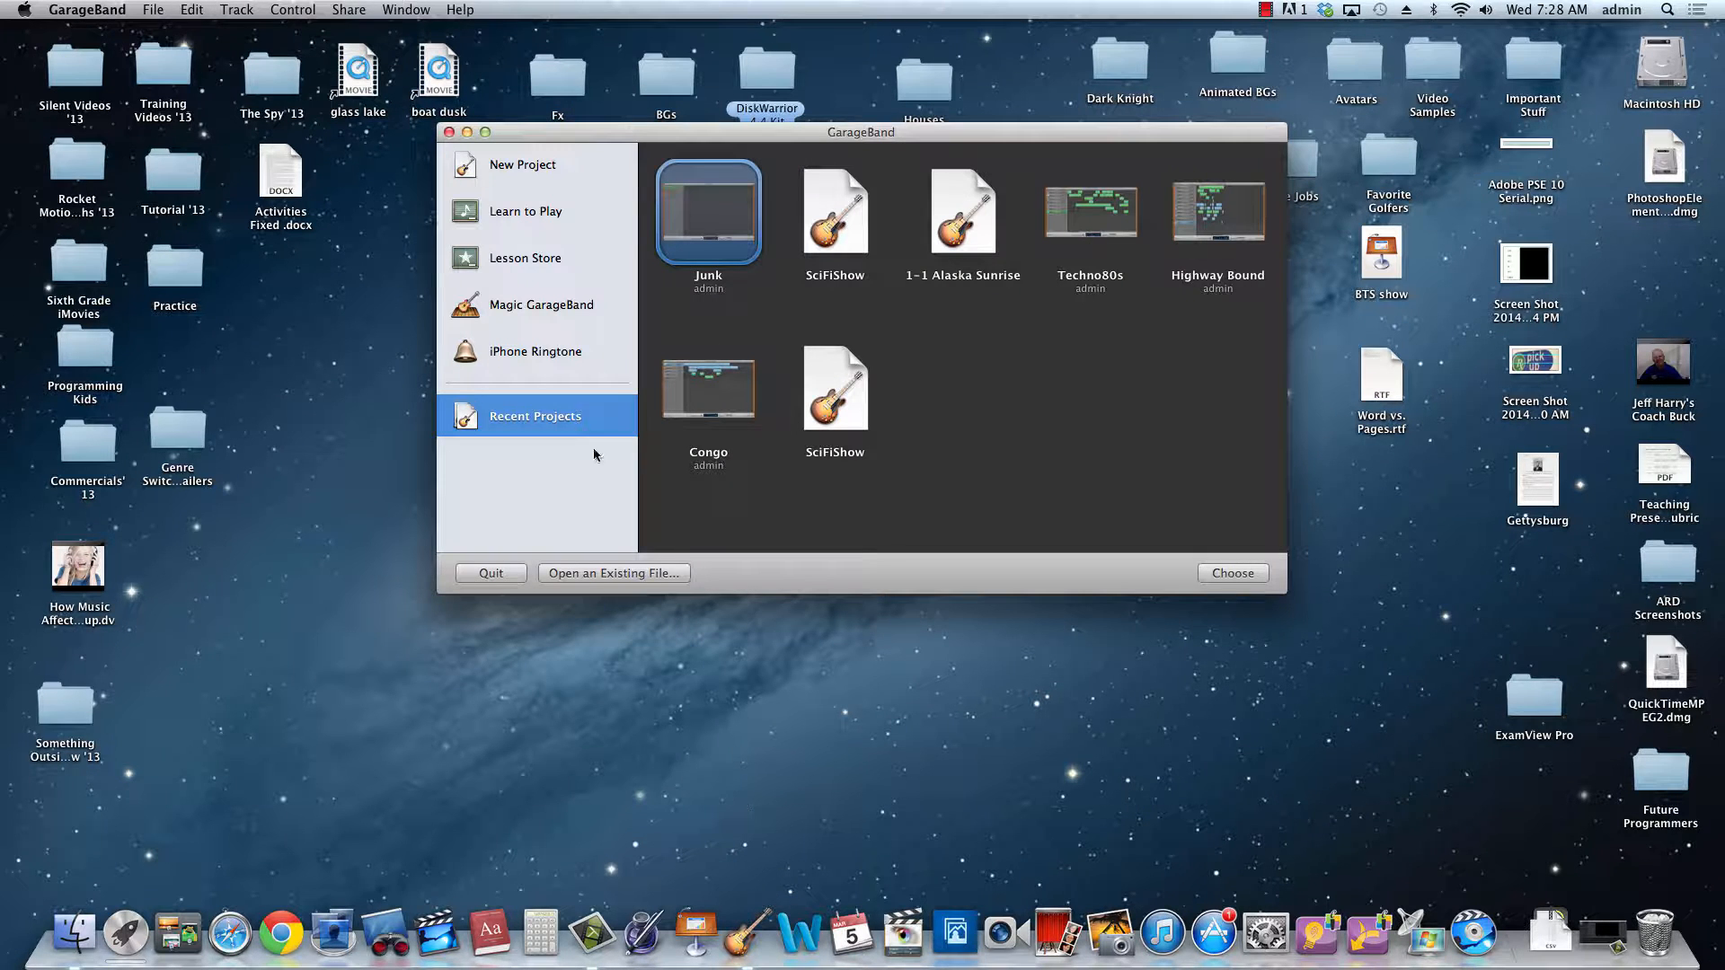
left_click(511, 162)
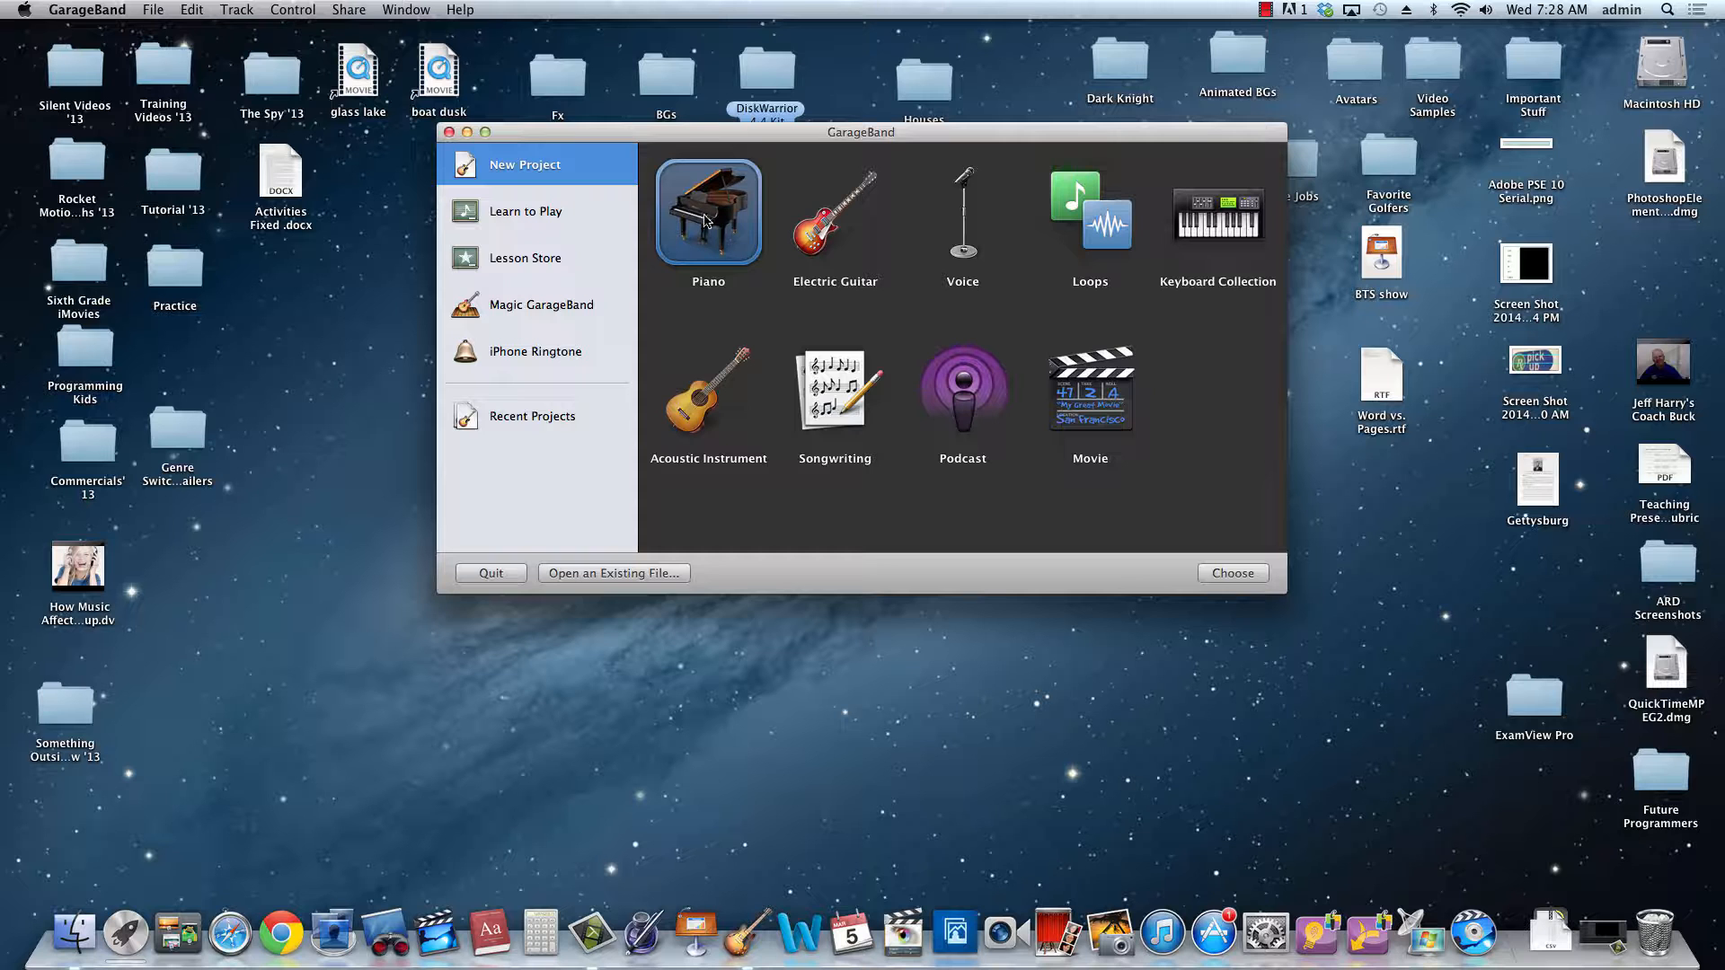
left_click(1245, 575)
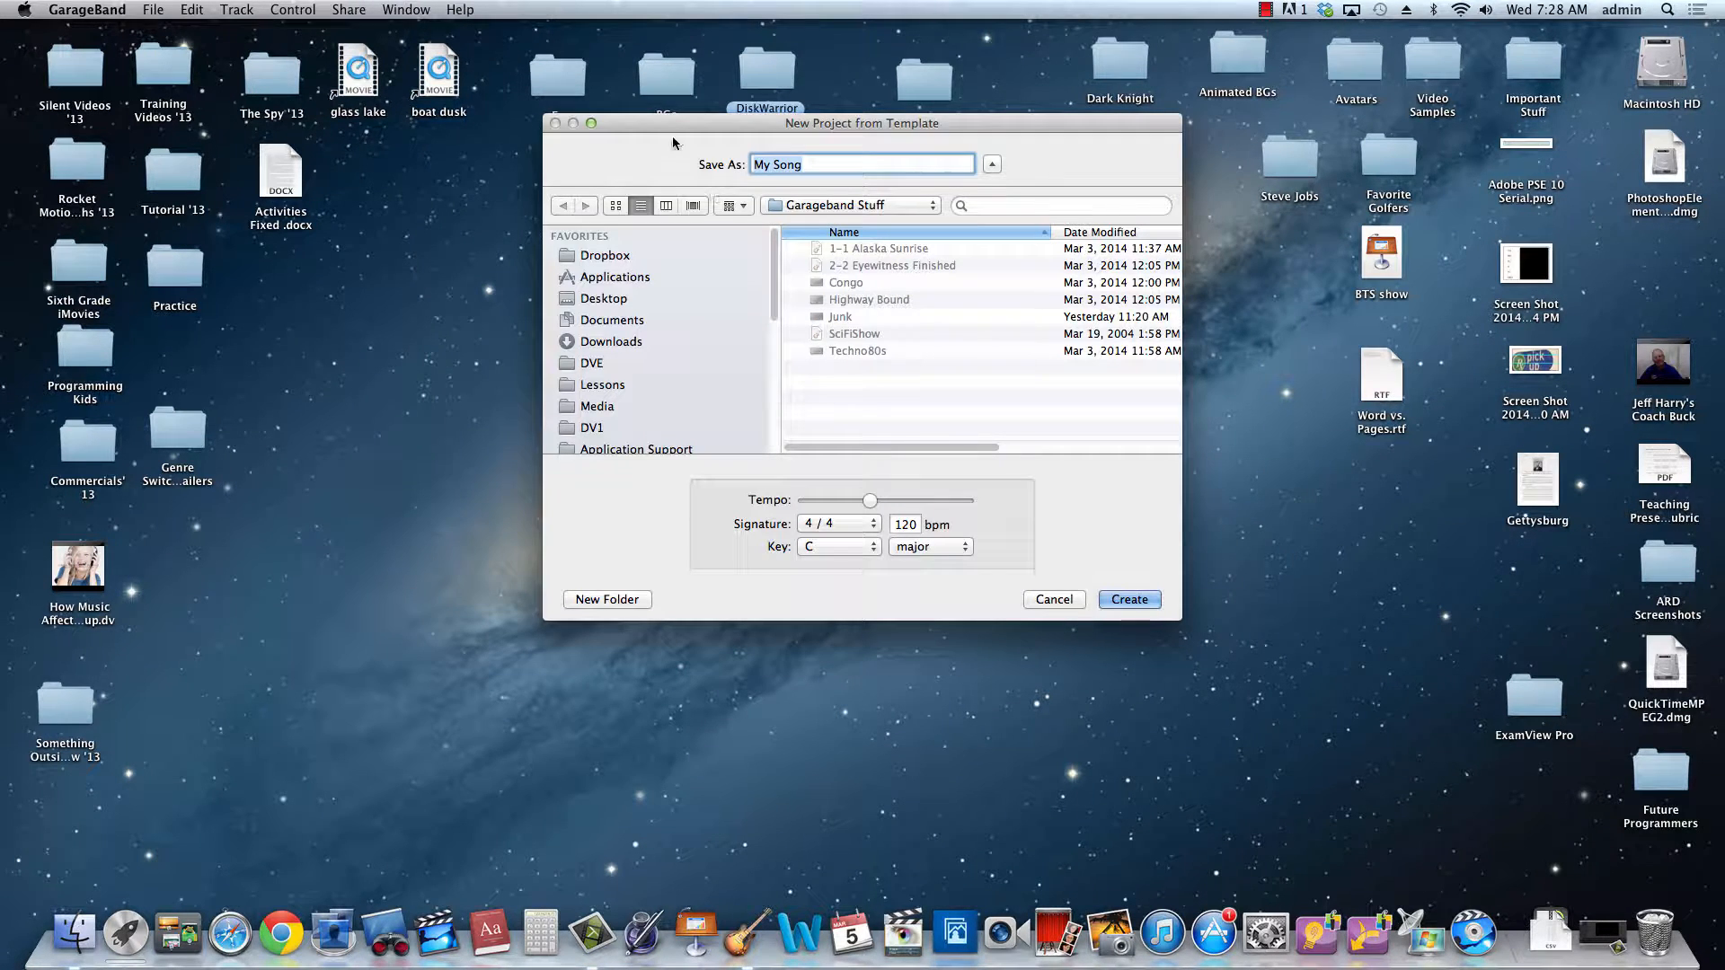
Set the project's save location to the Garageband Stuff folder on the Desktop
left_click_drag(708, 141, 620, 122)
left_click(764, 201)
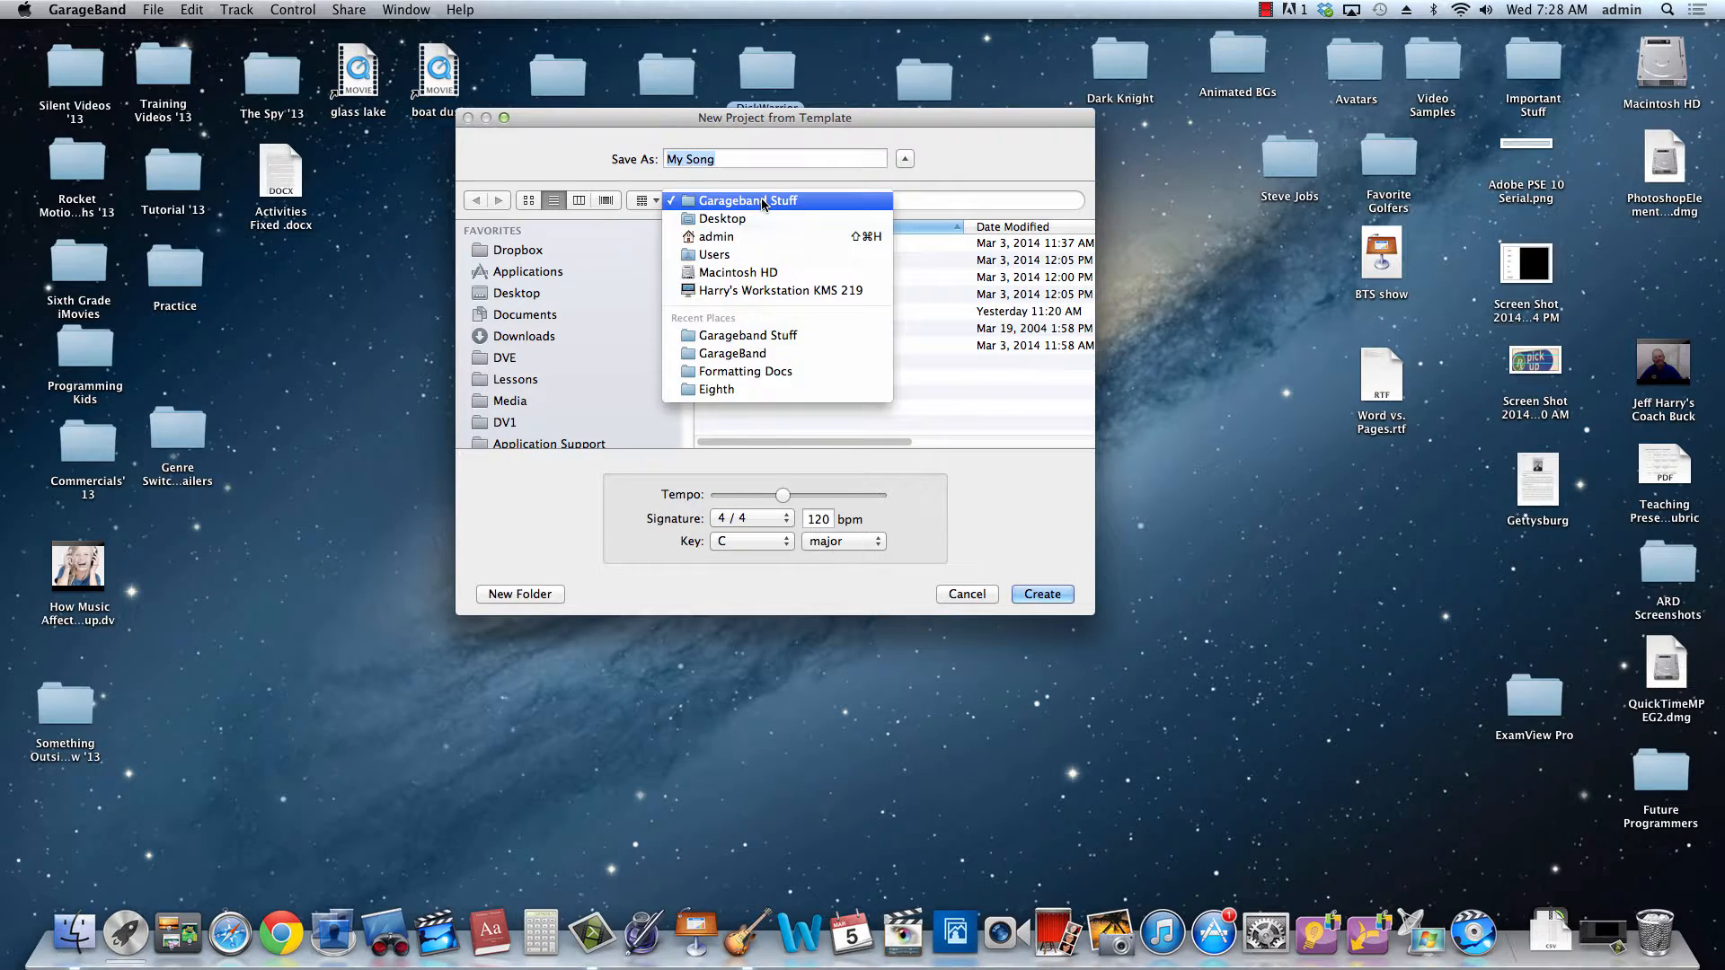
left_click(764, 202)
left_click(518, 295)
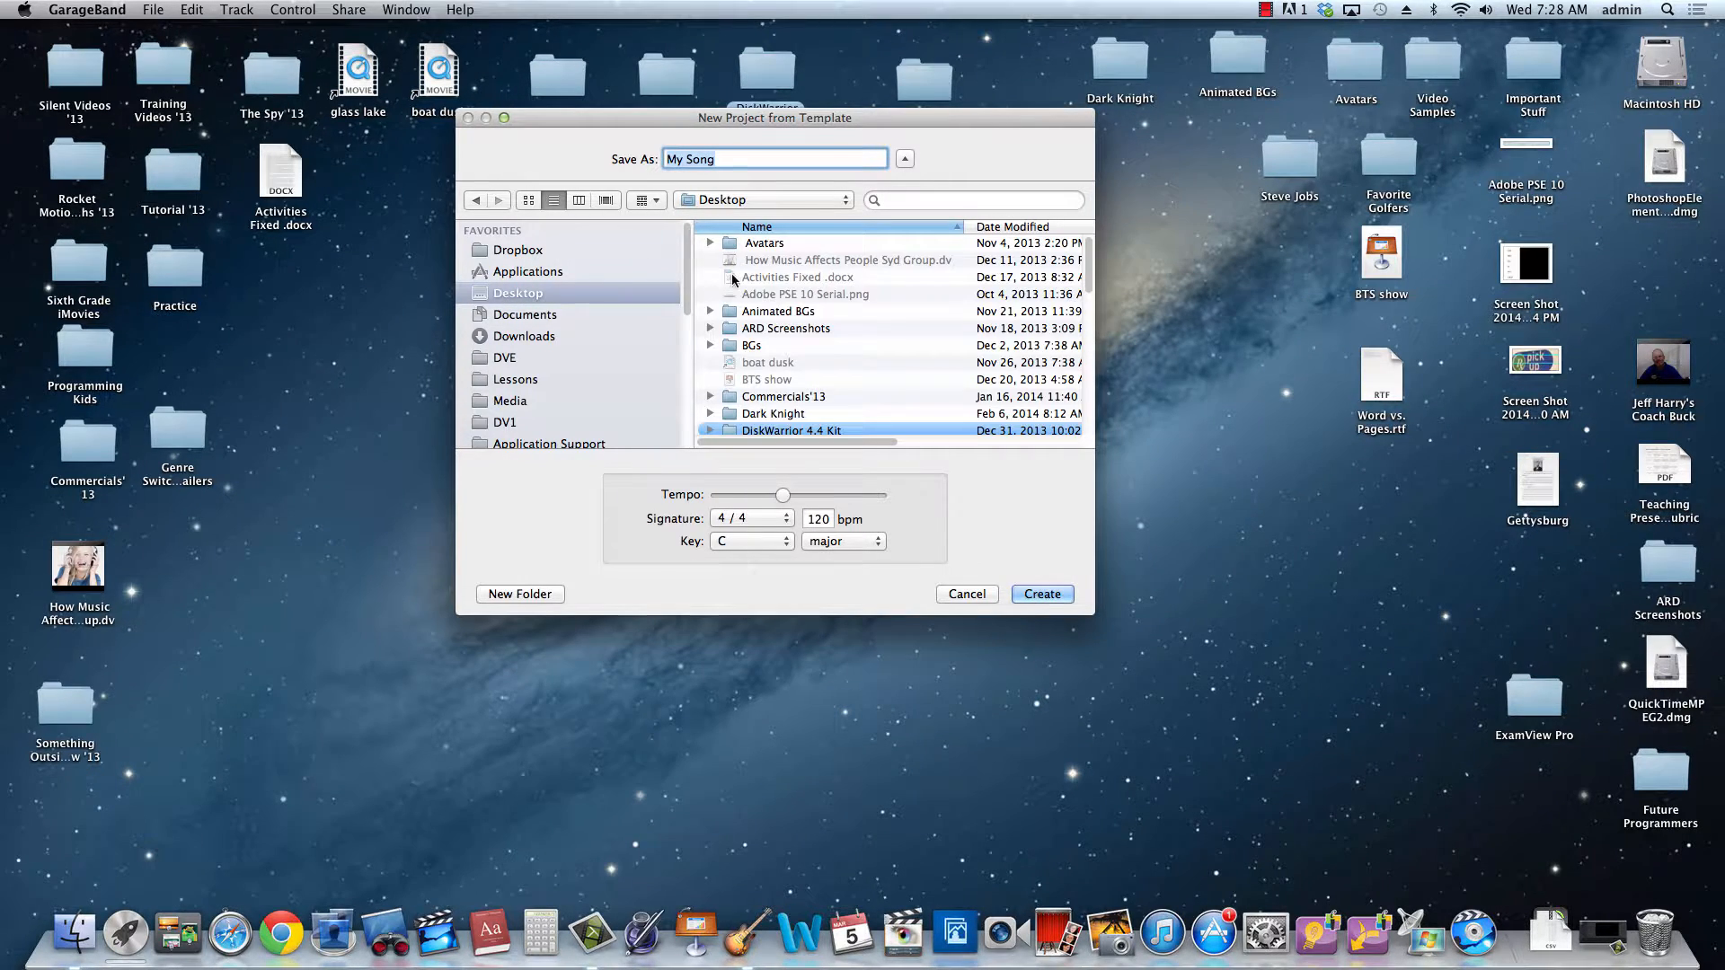
scroll(797, 310, "down", 10)
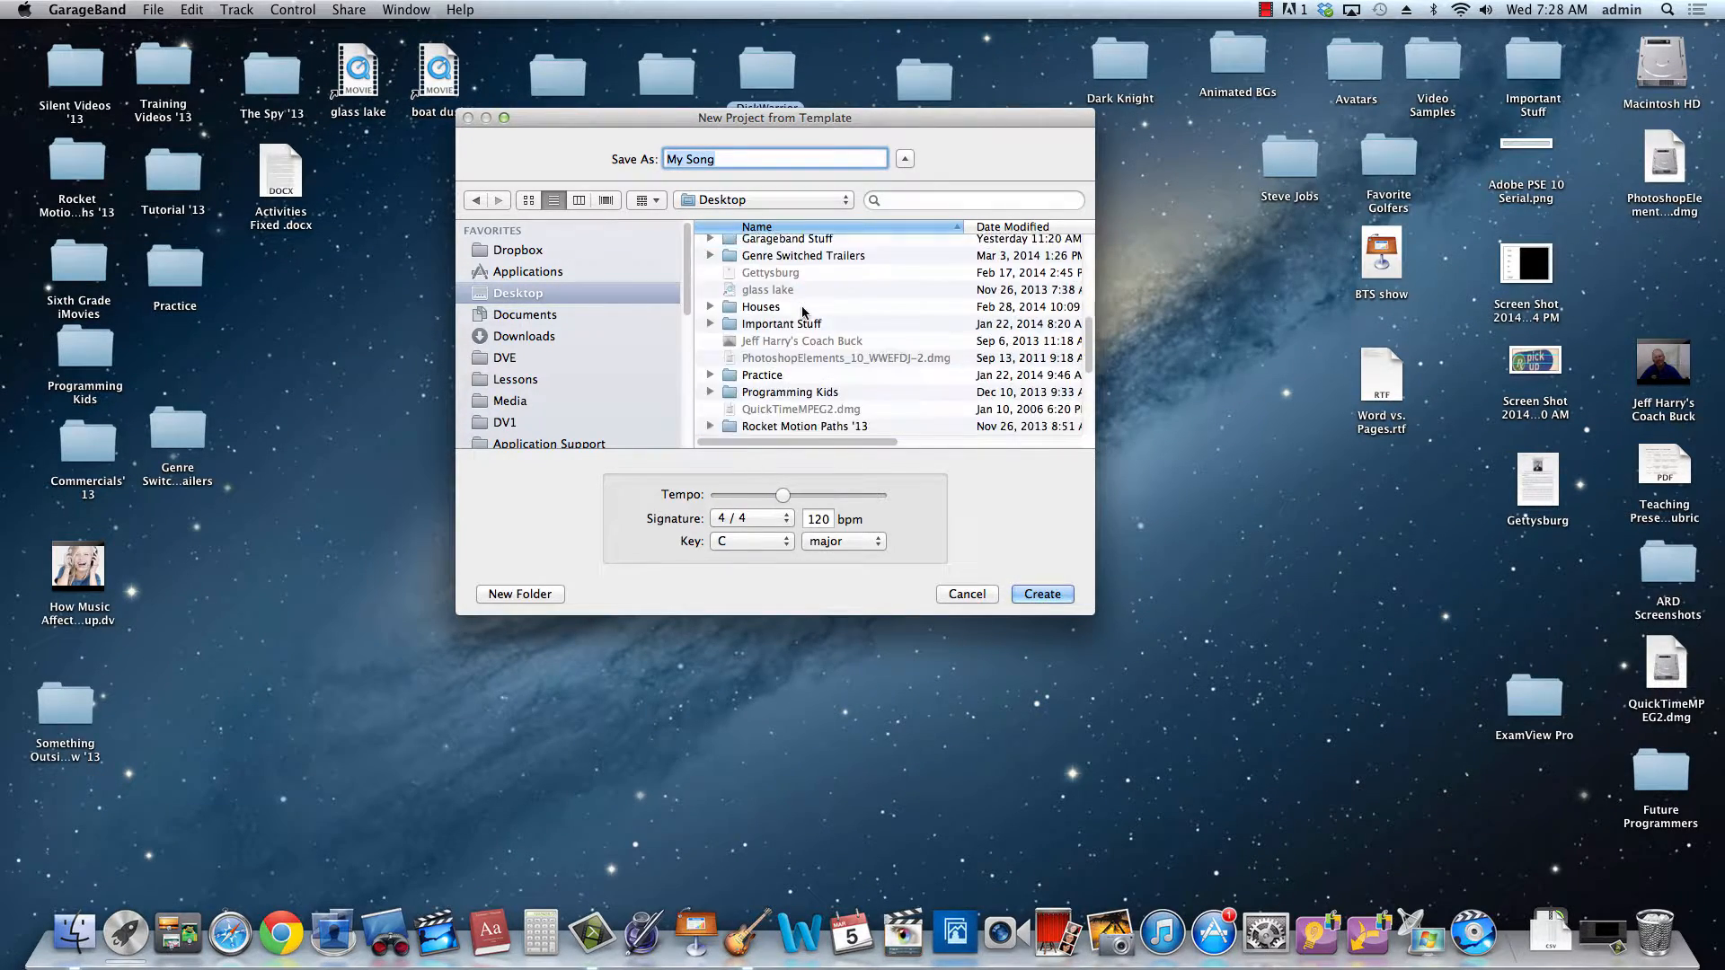
scroll(798, 307, "up", 5)
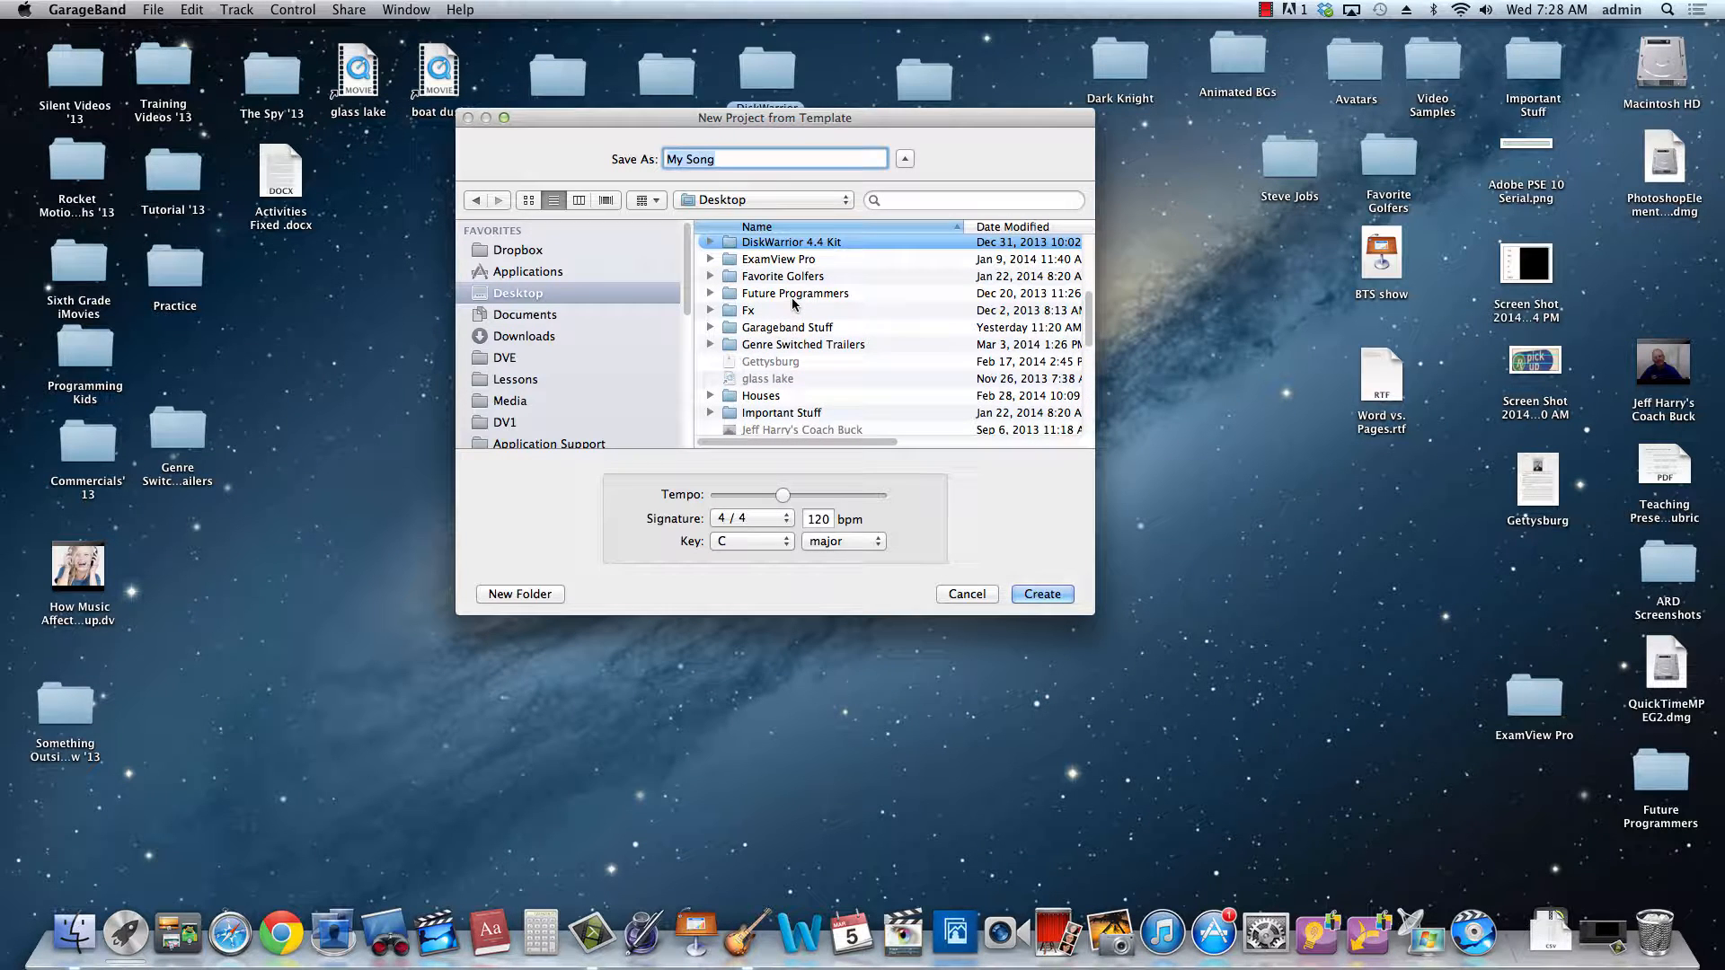
double_click(788, 330)
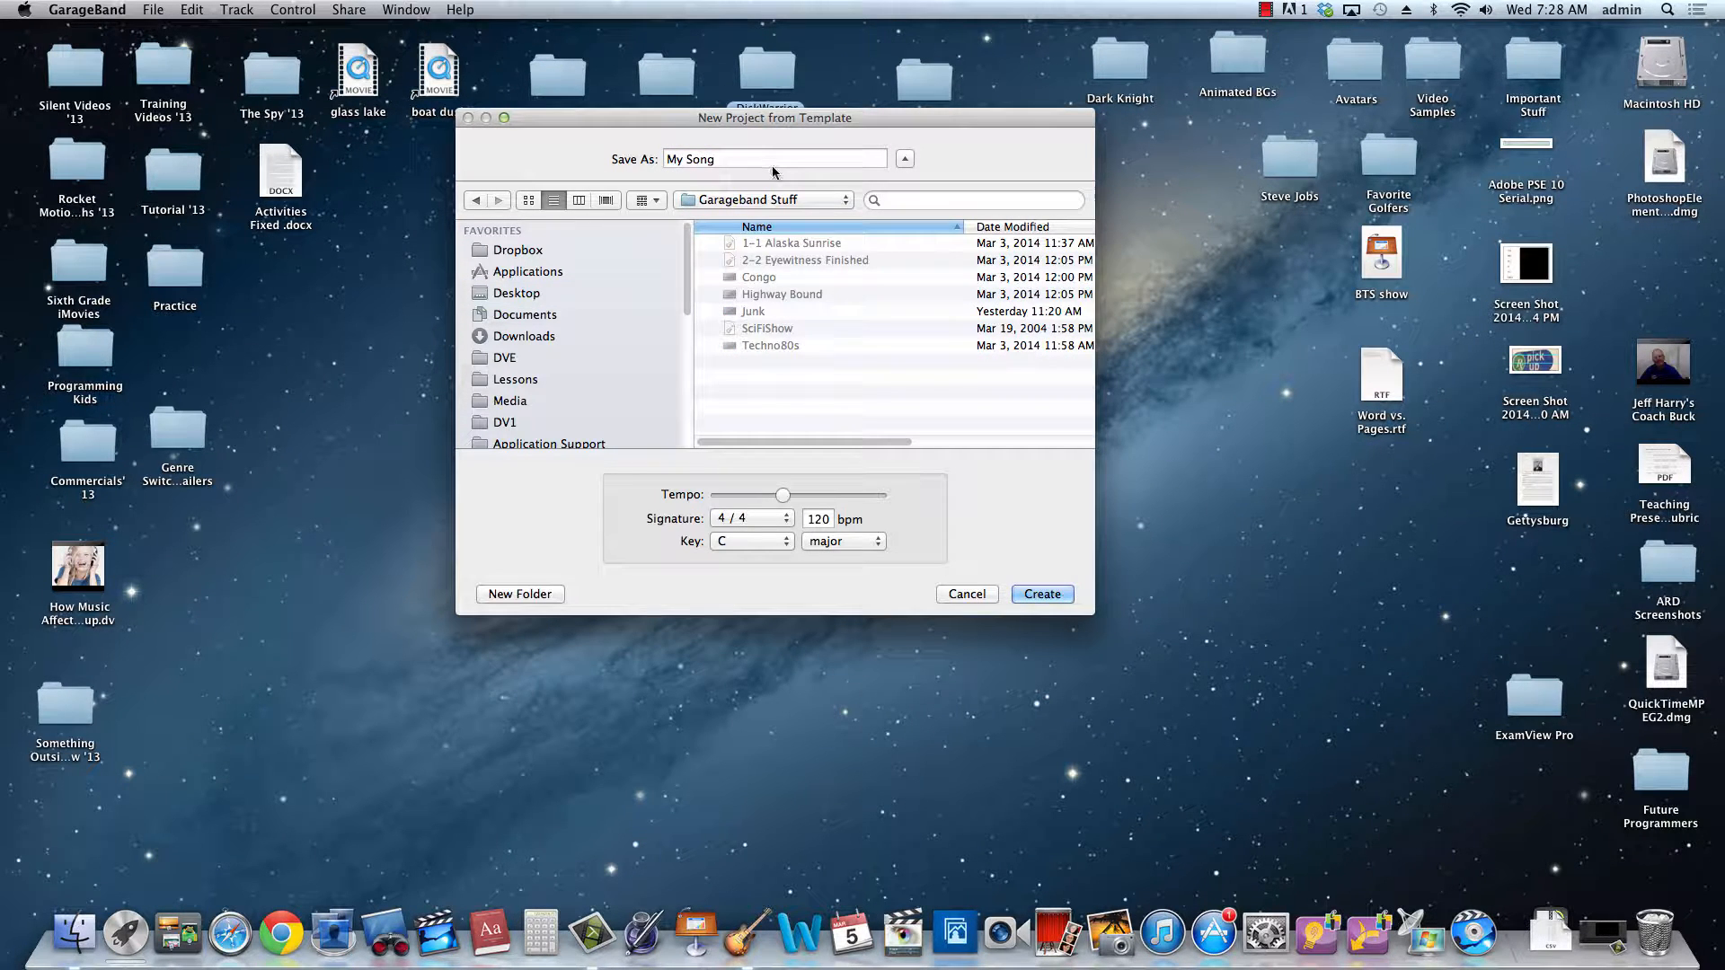
Name the project Chase Scene, raise its tempo to 140 bpm, and create it in the key of C major
triple_click(739, 158)
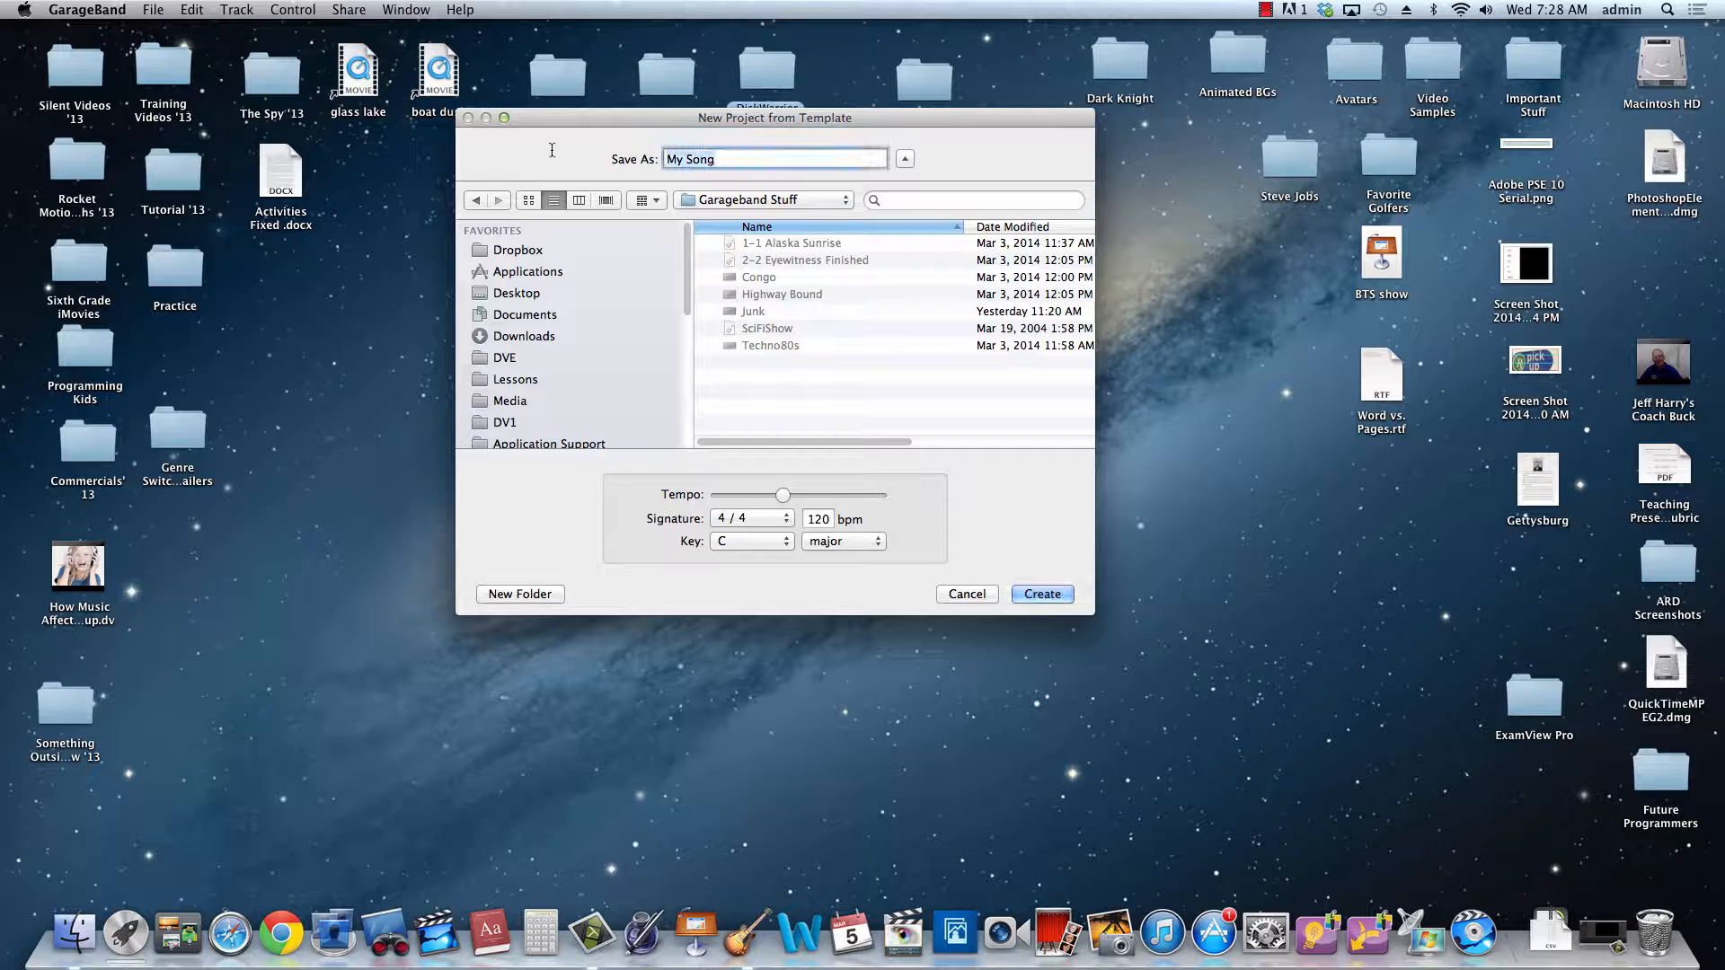
type("Chase Scene")
left_click(746, 542)
left_click(746, 544)
left_click_drag(781, 495, 800, 497)
left_click(1016, 602)
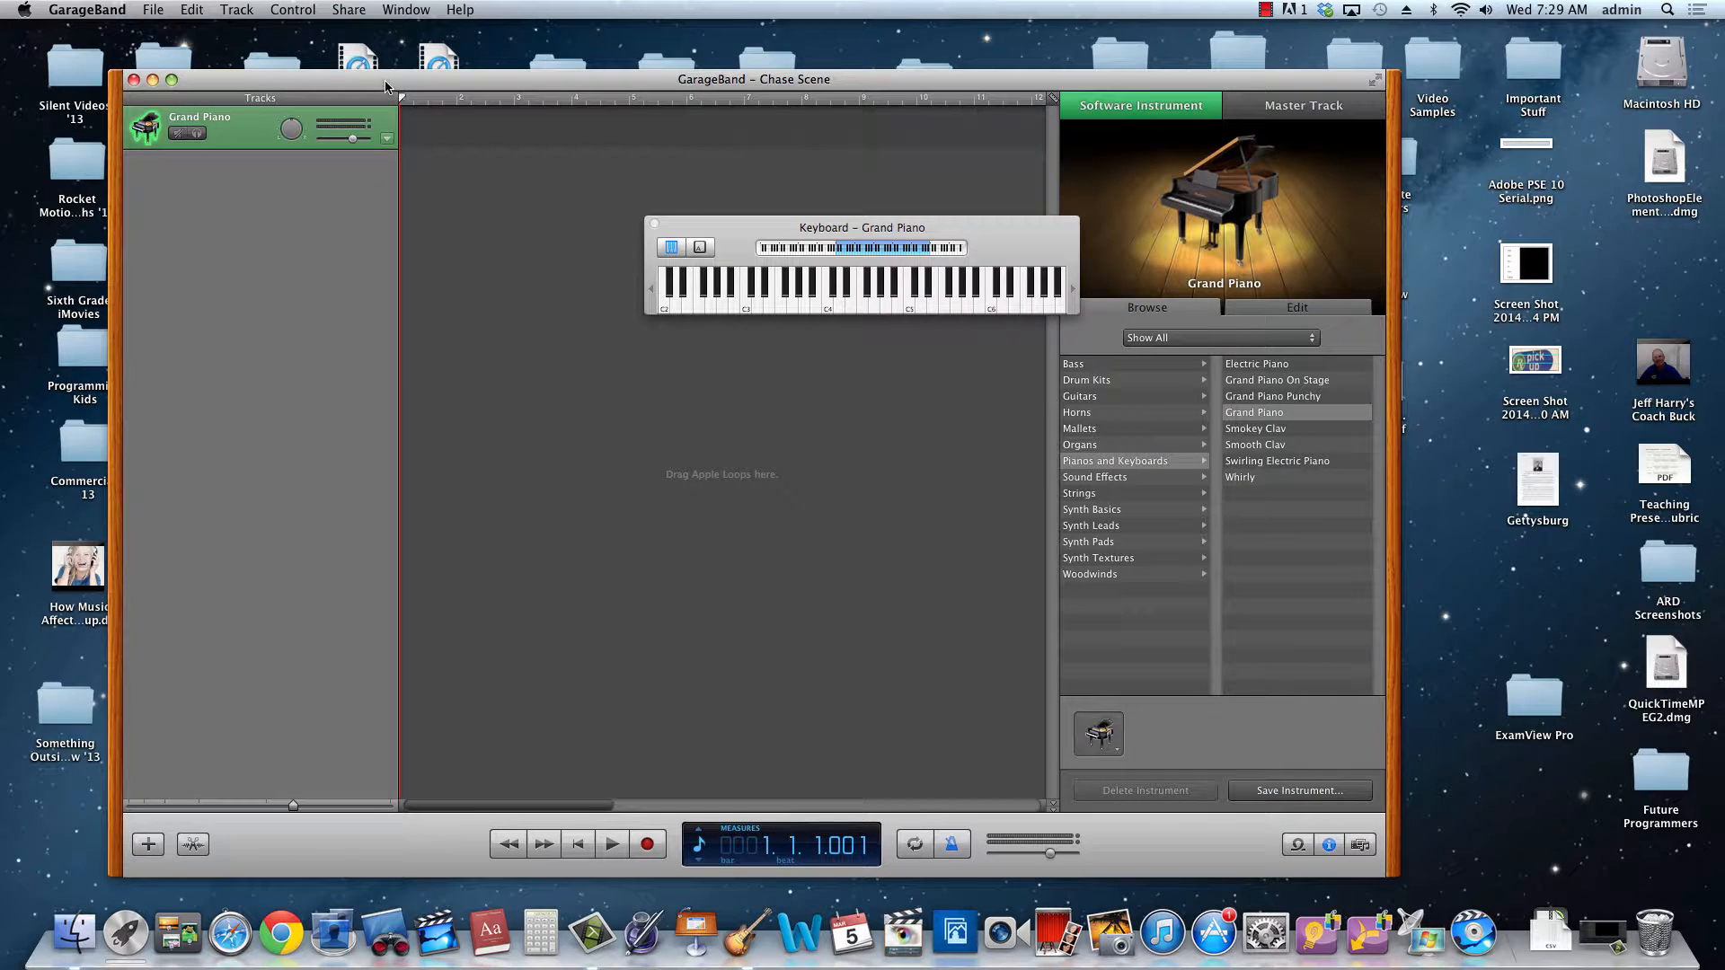
Close the on-screen keyboard after trying a note and delete the Grand Piano track
left_click_drag(366, 85, 320, 37)
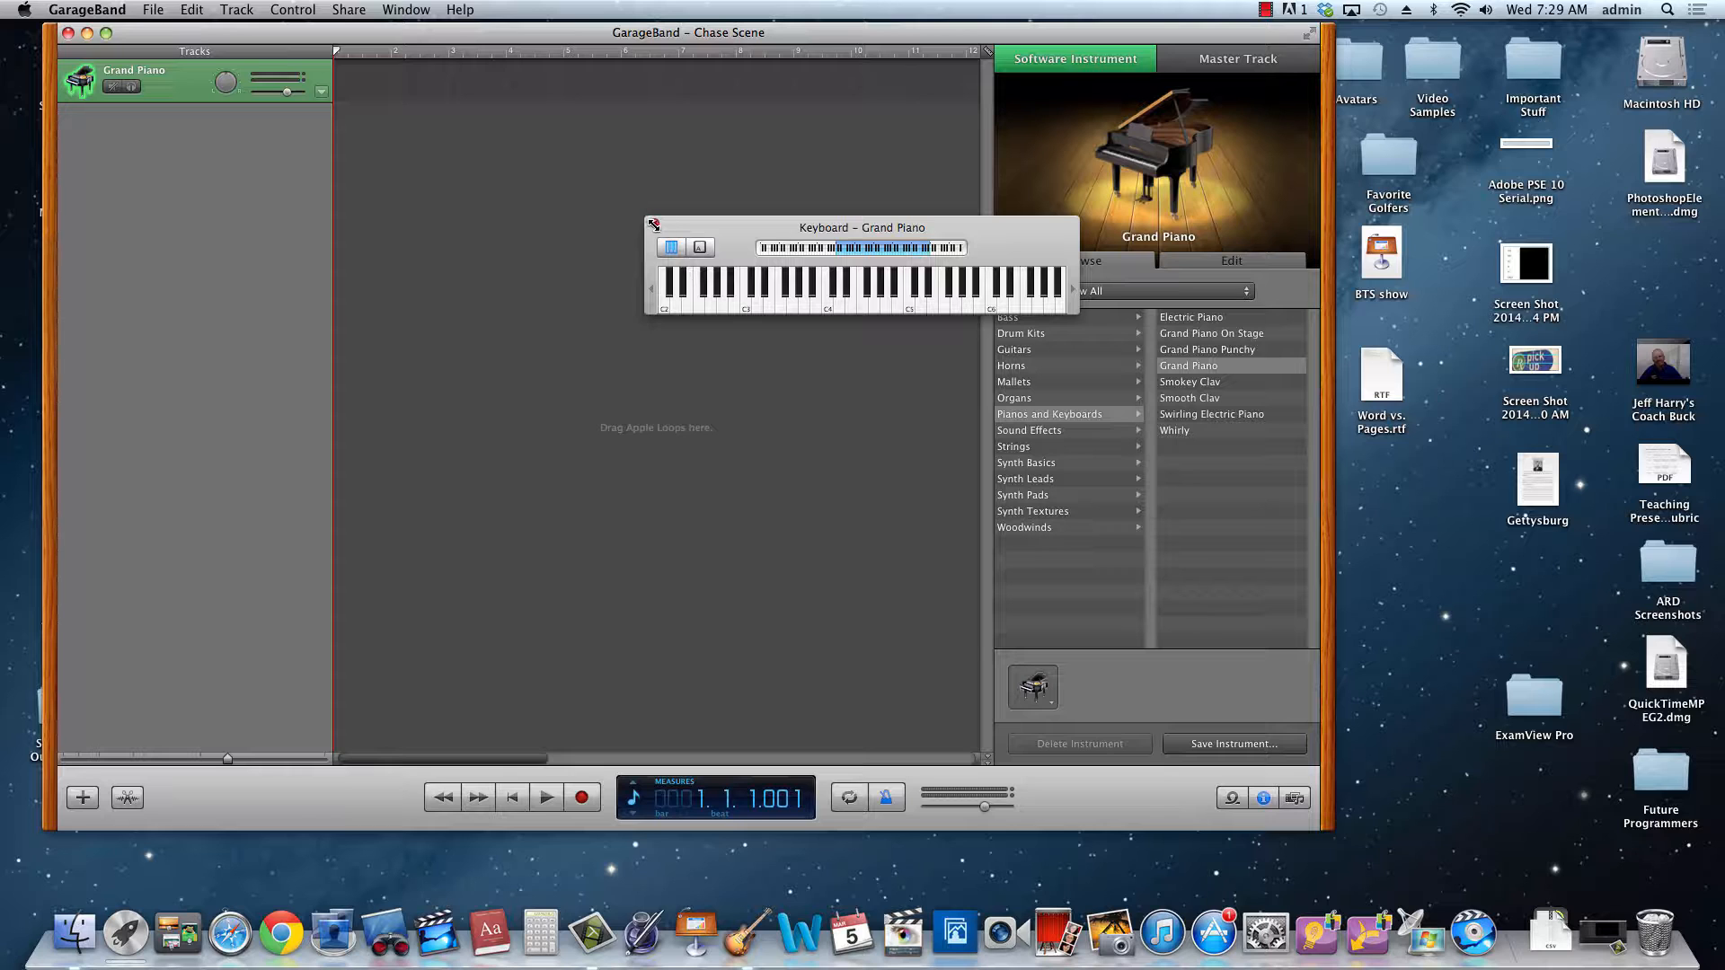
left_click(734, 307)
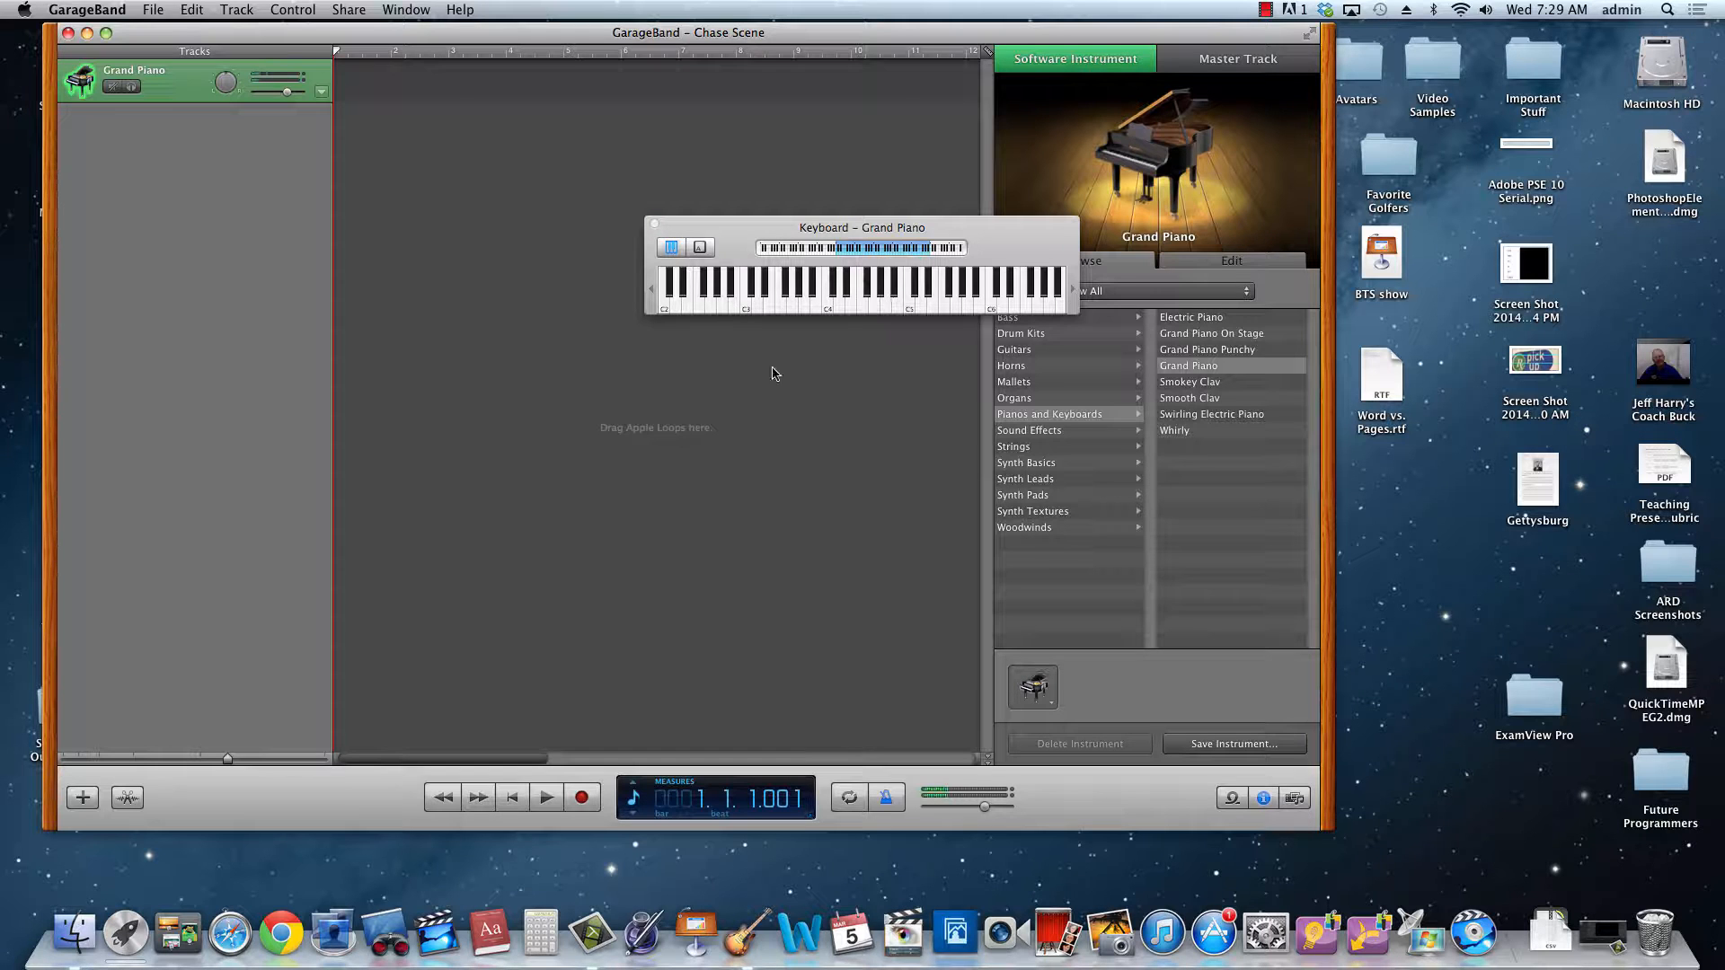
left_click(655, 223)
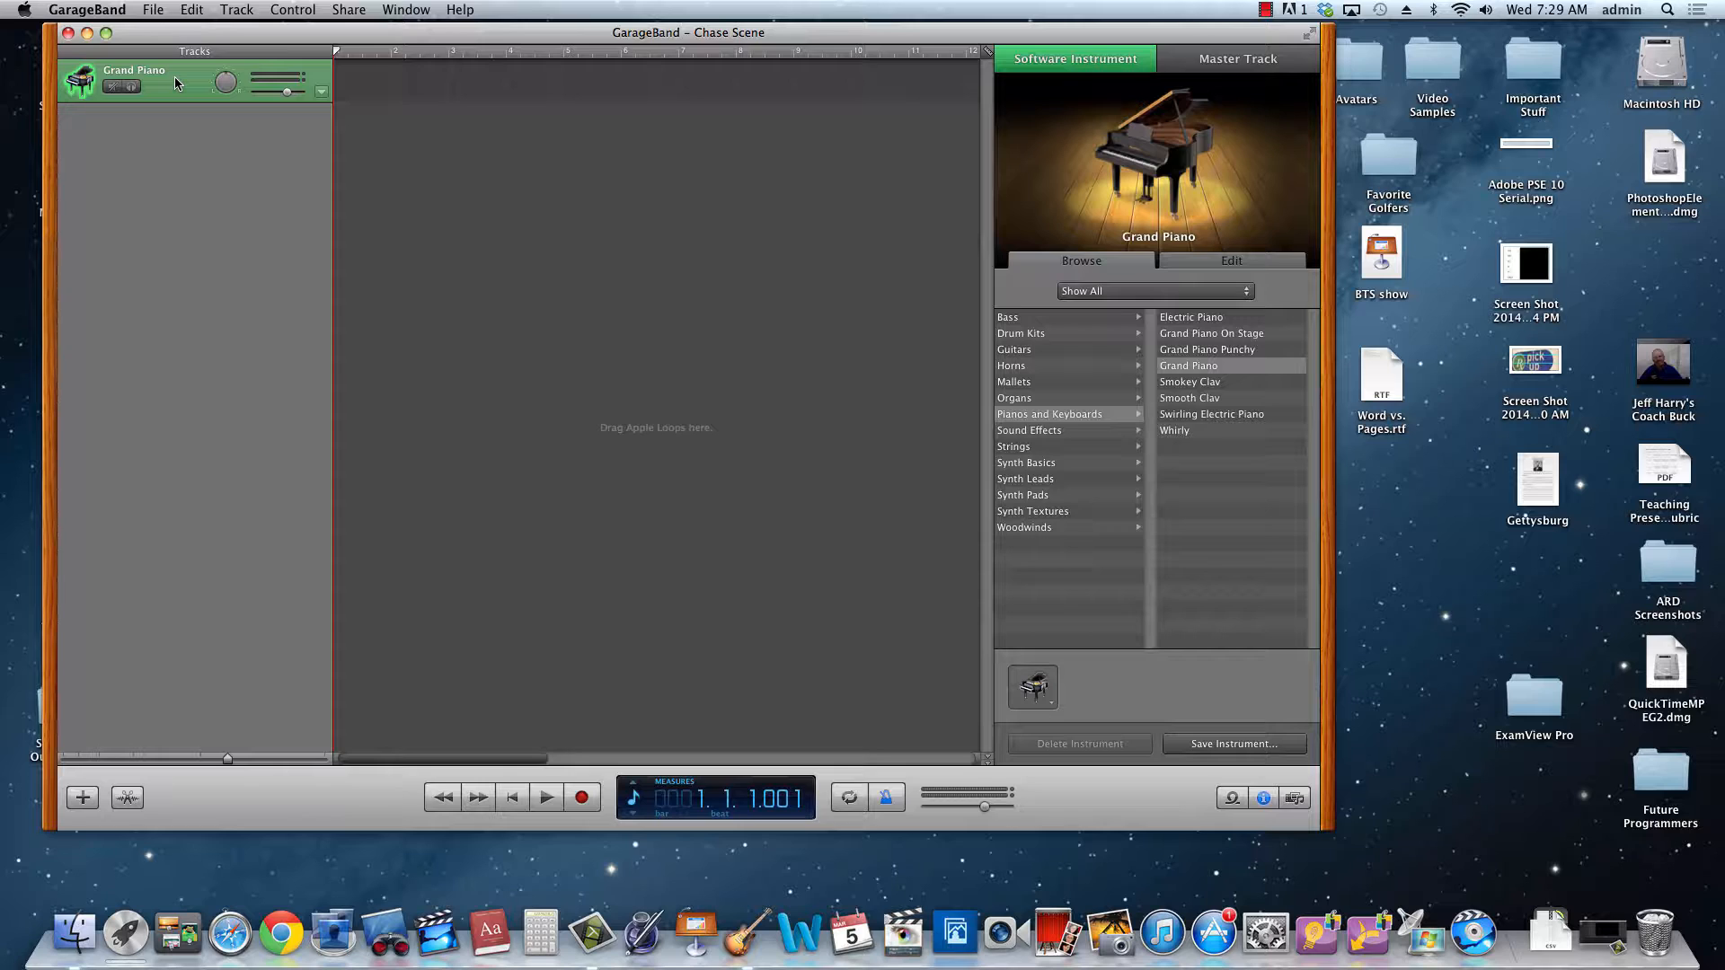
key("super+BackSpace")
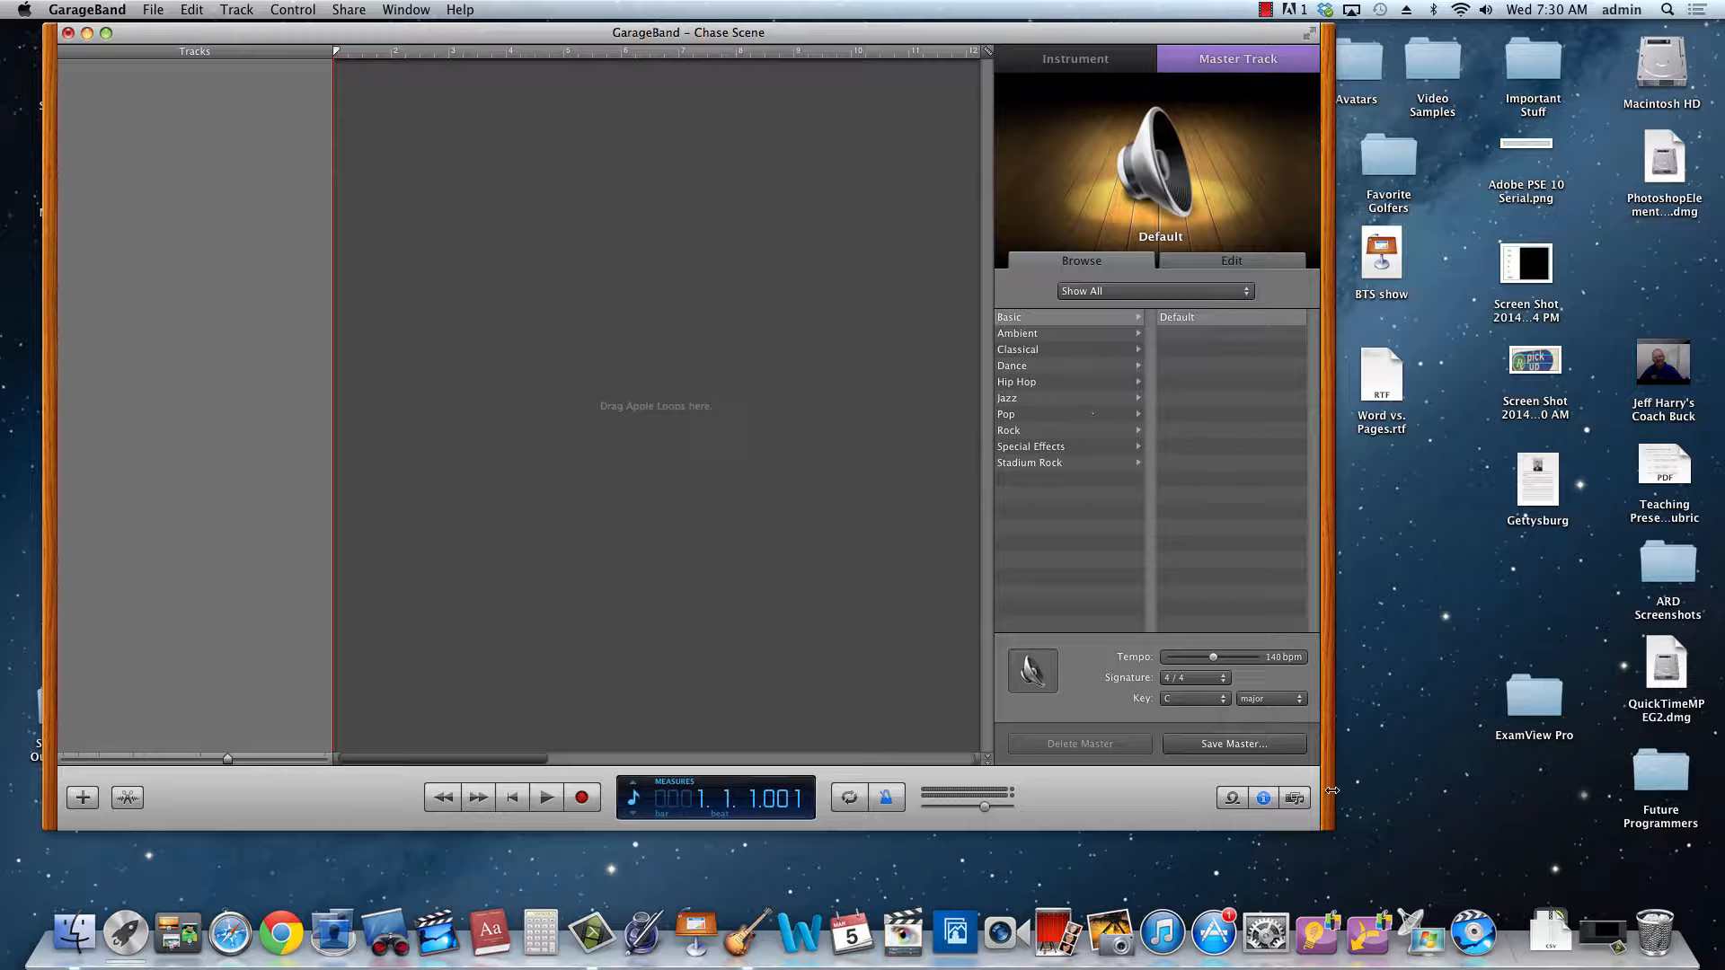
Show the loop browser in place of the track info and filter the loops by Beats
left_click(1264, 798)
left_click(1233, 798)
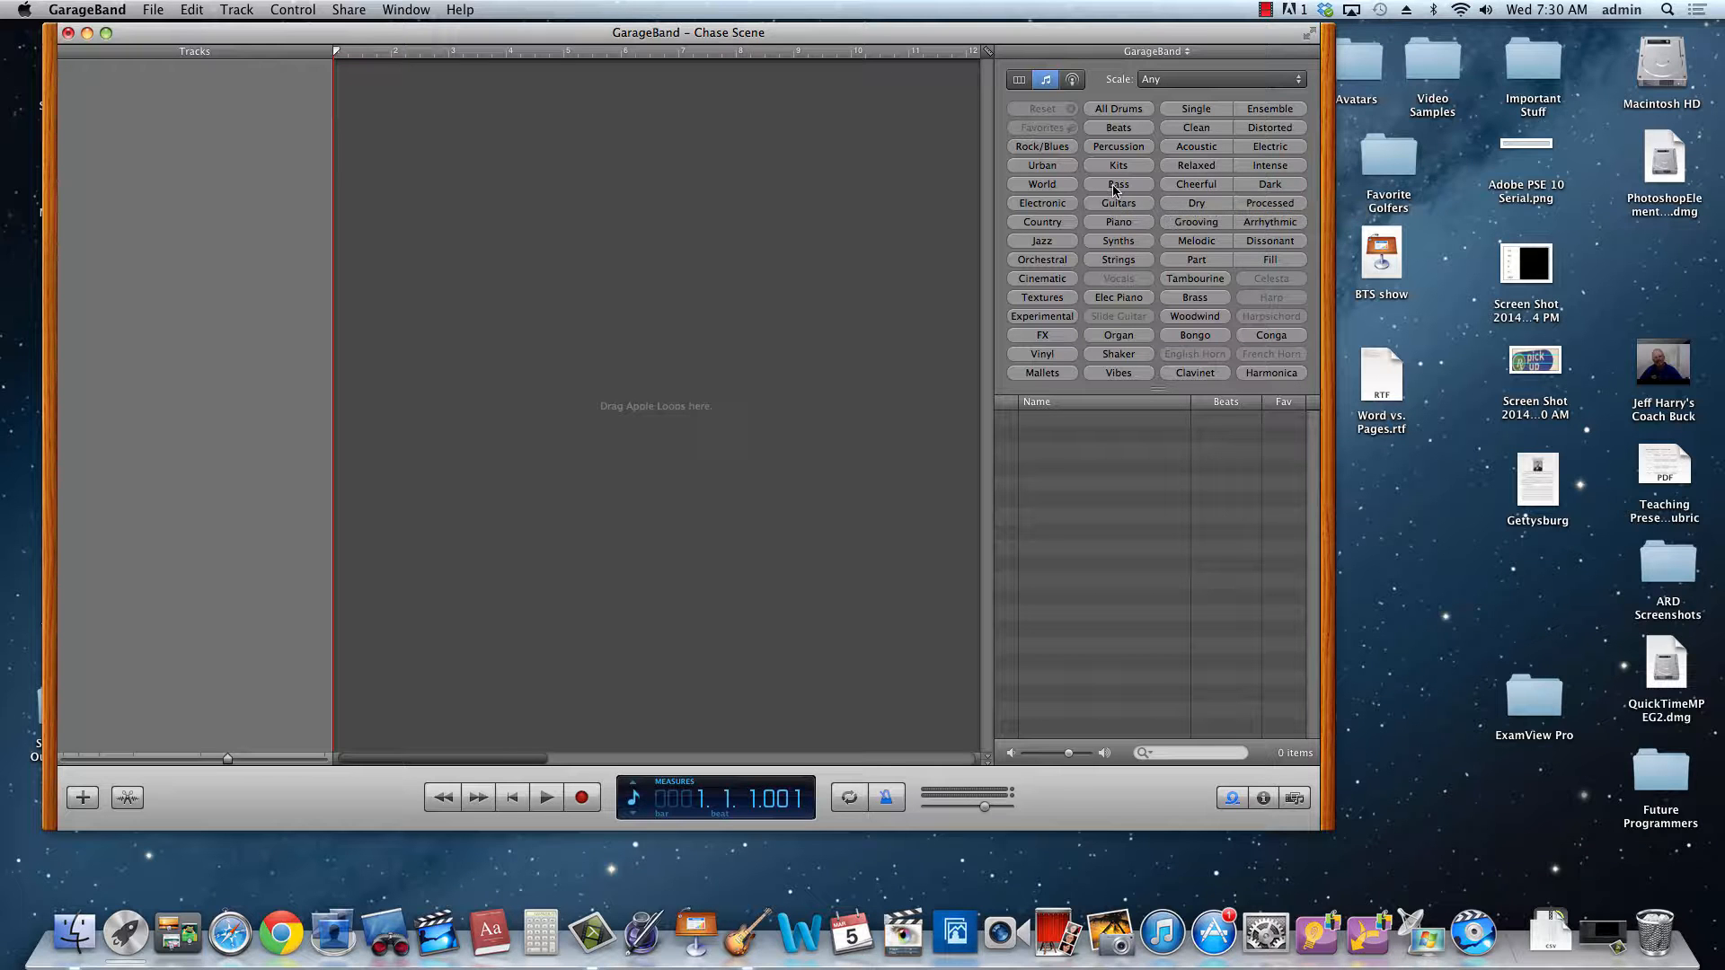
left_click(1112, 133)
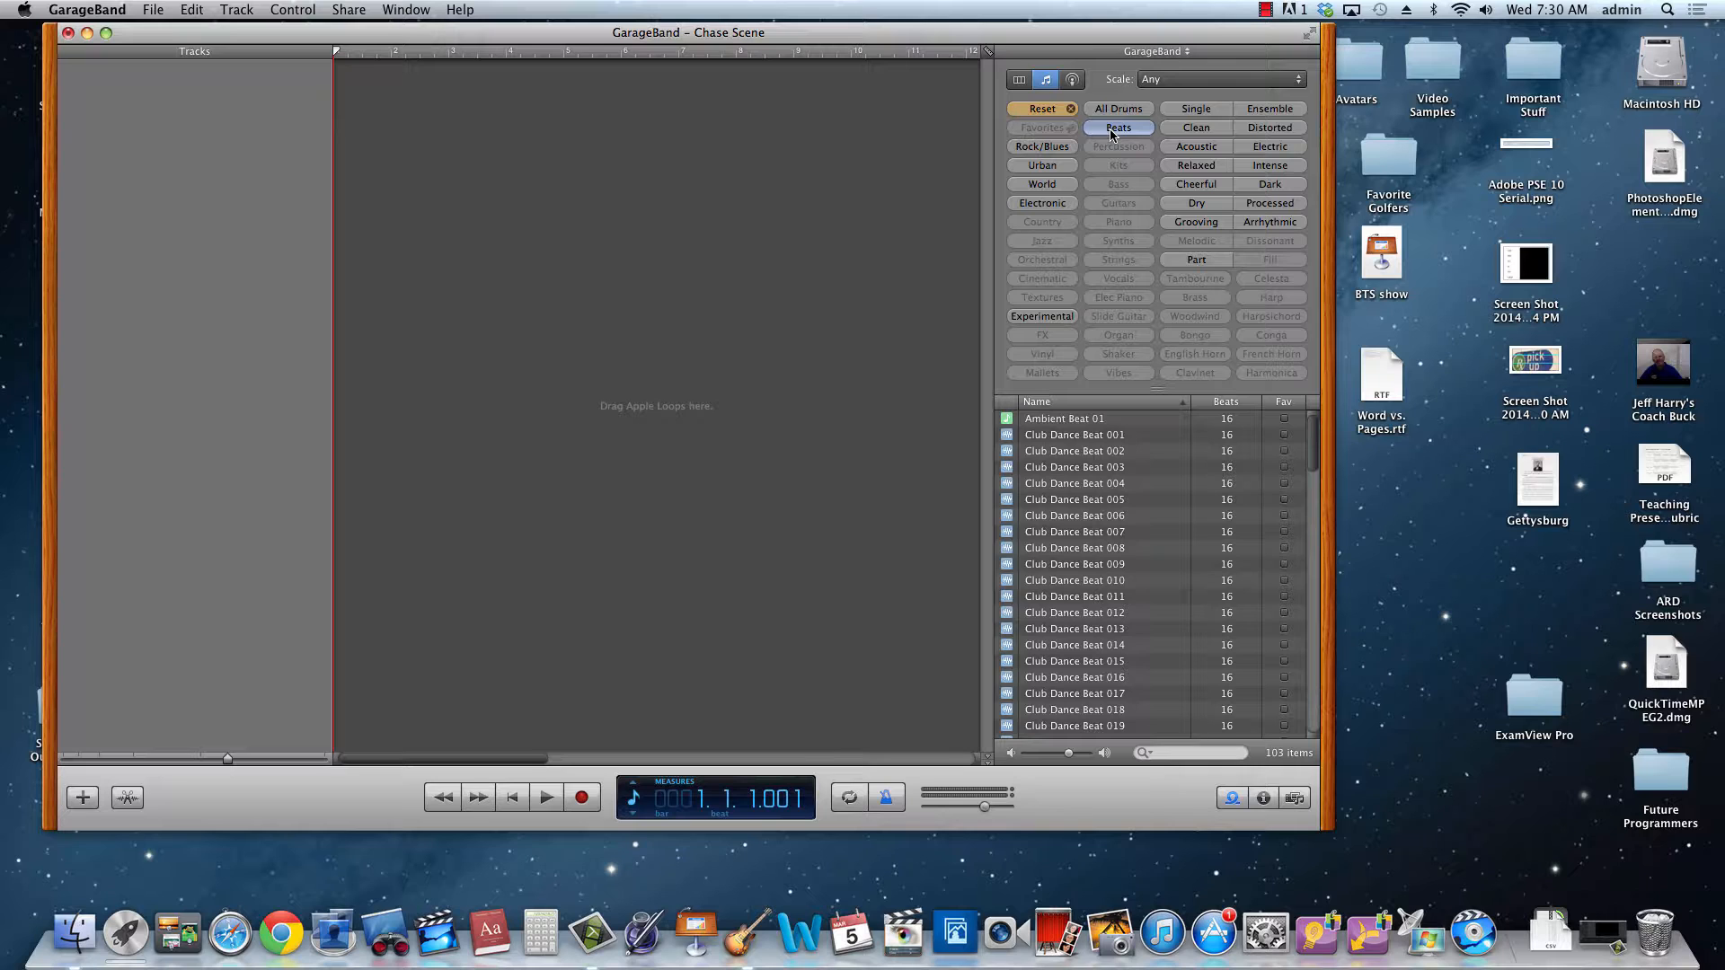
Preview the Club Dance Beat 001 loop, stop it, and lower the system volume
left_click(1008, 440)
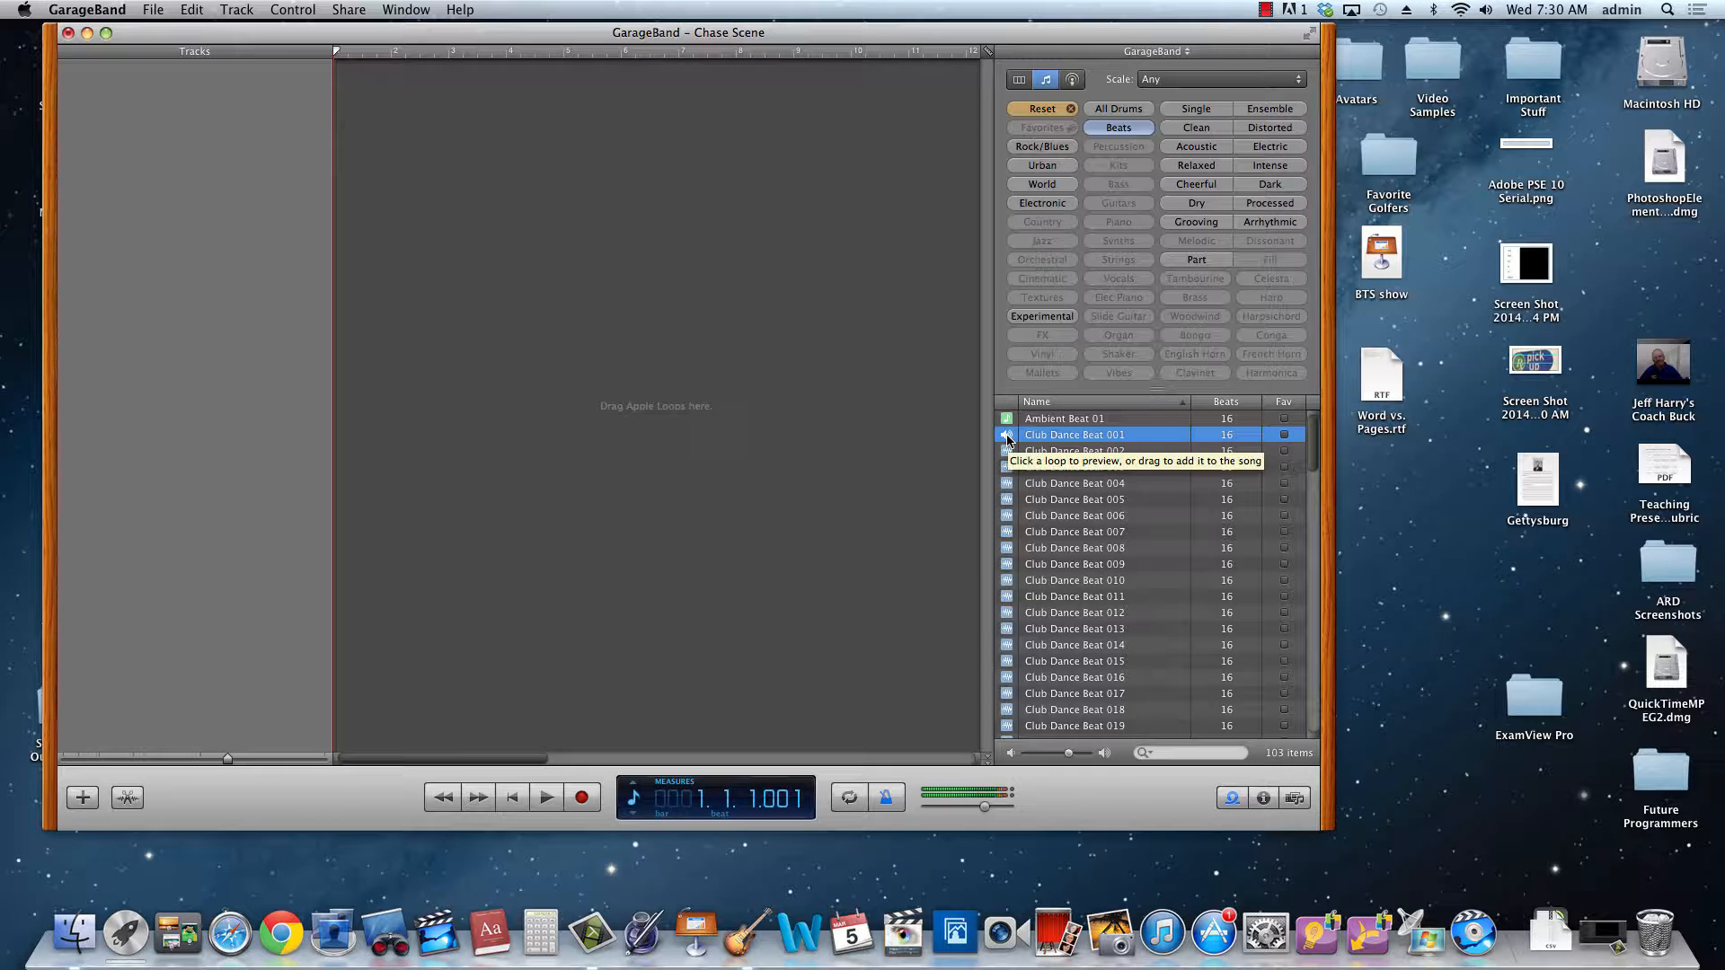
left_click(1008, 439)
key("XF86AudioLowerVolume")
key("XF86AudioLowerVolume")
key("XF86AudioLowerVolume")
key("XF86AudioLowerVolume")
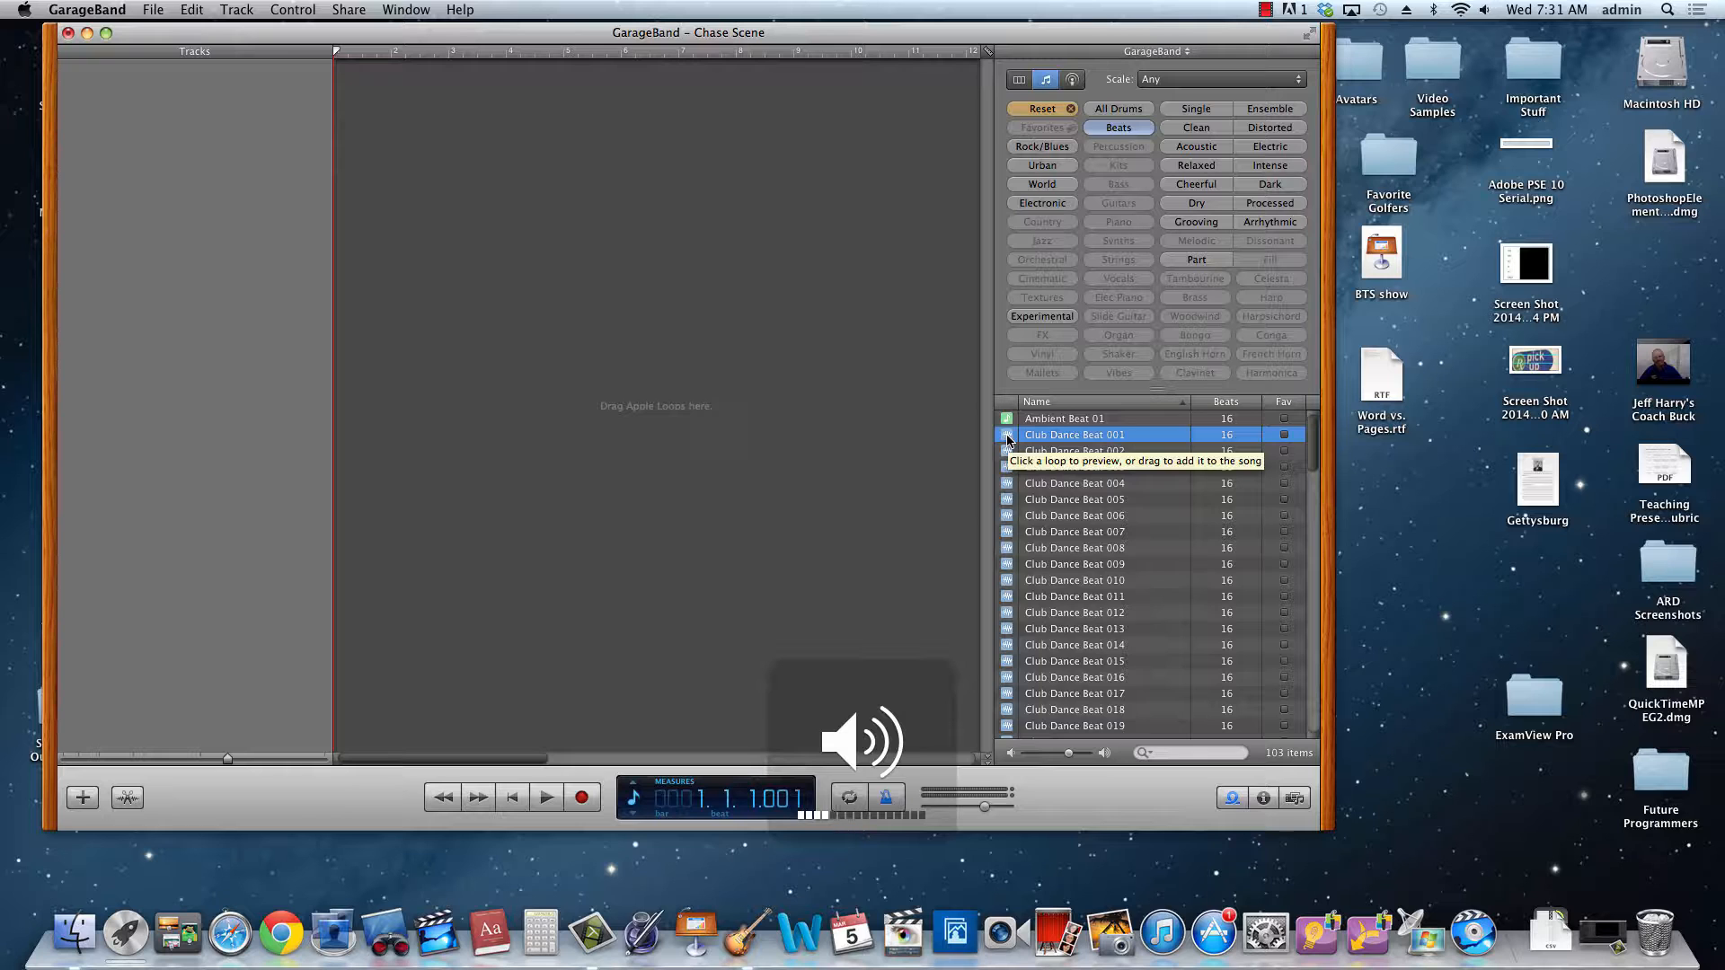
Preview the Club Dance Beat 006 loop, raising the system volume while it plays, and stop it
left_click(1007, 517)
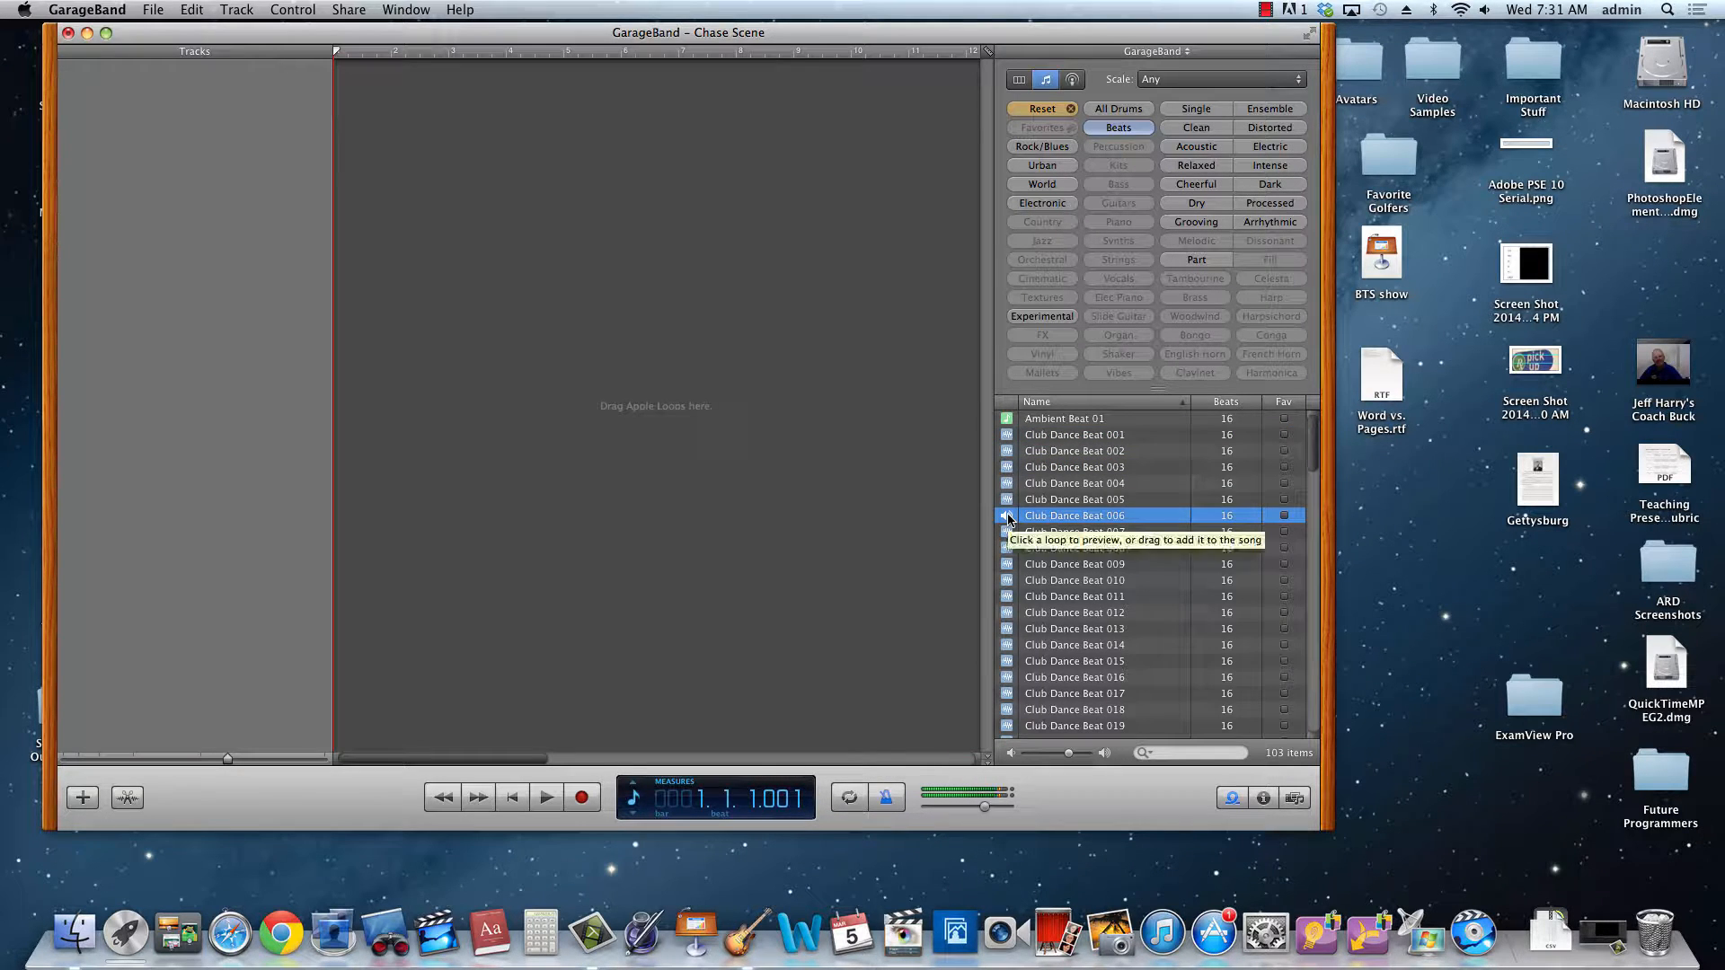
key("XF86AudioRaiseVolume")
key("XF86AudioRaiseVolume")
key("XF86AudioRaiseVolume")
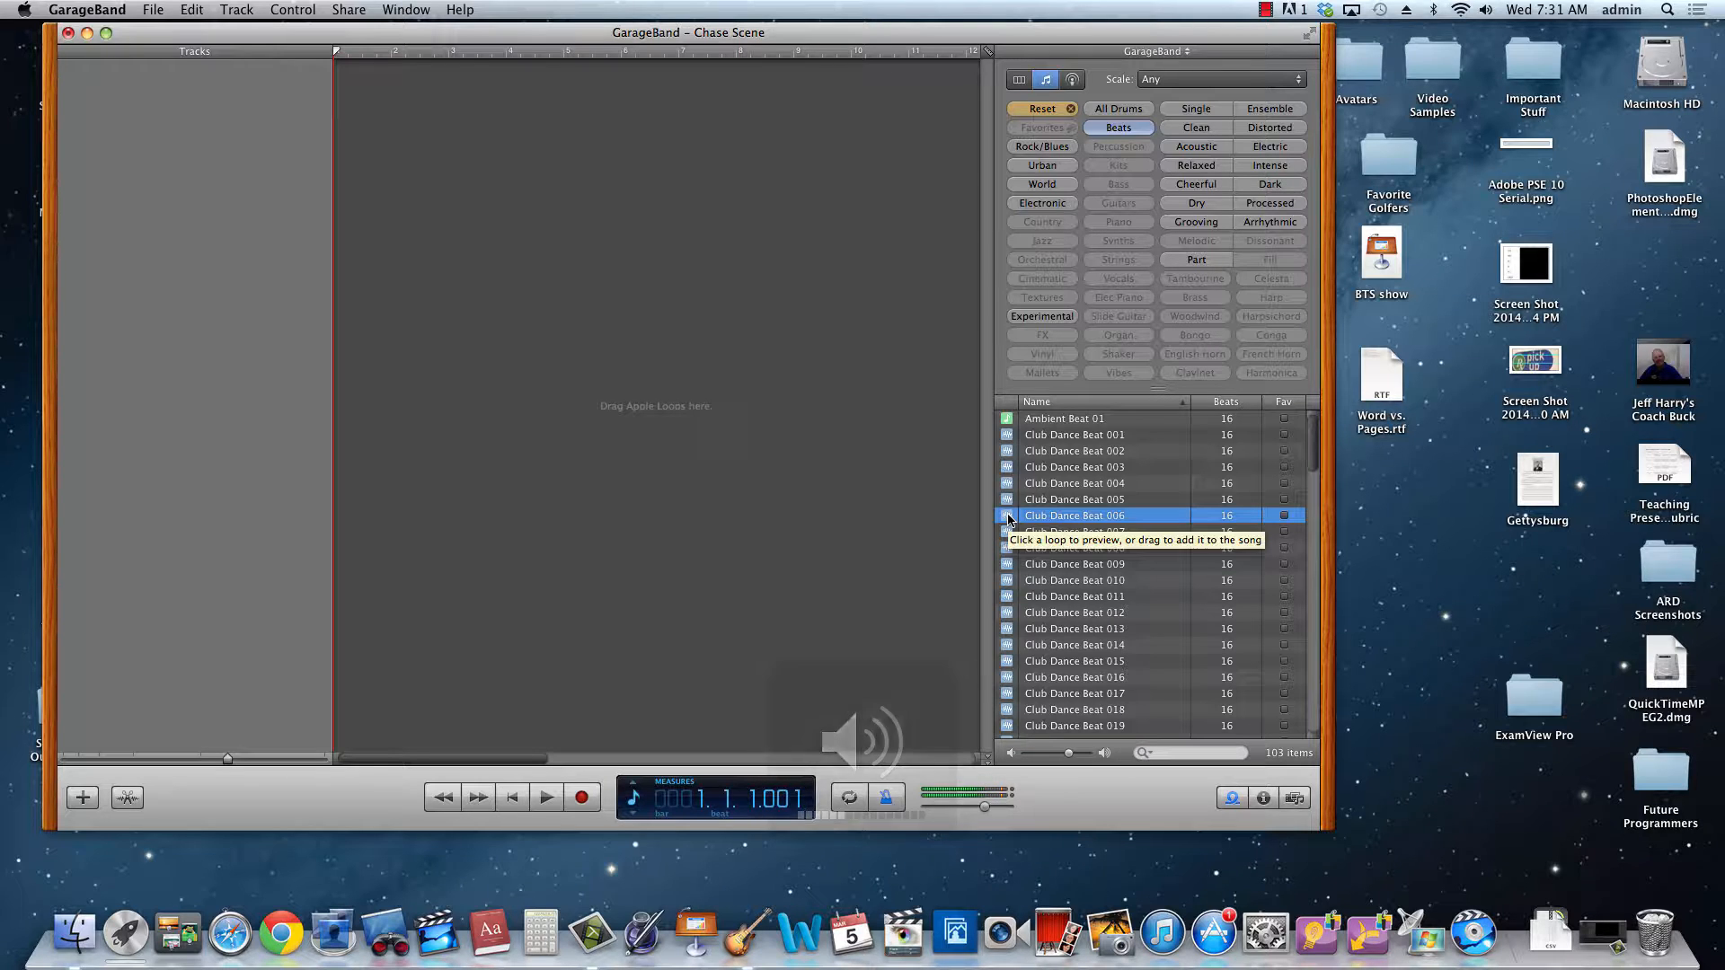
left_click(1007, 517)
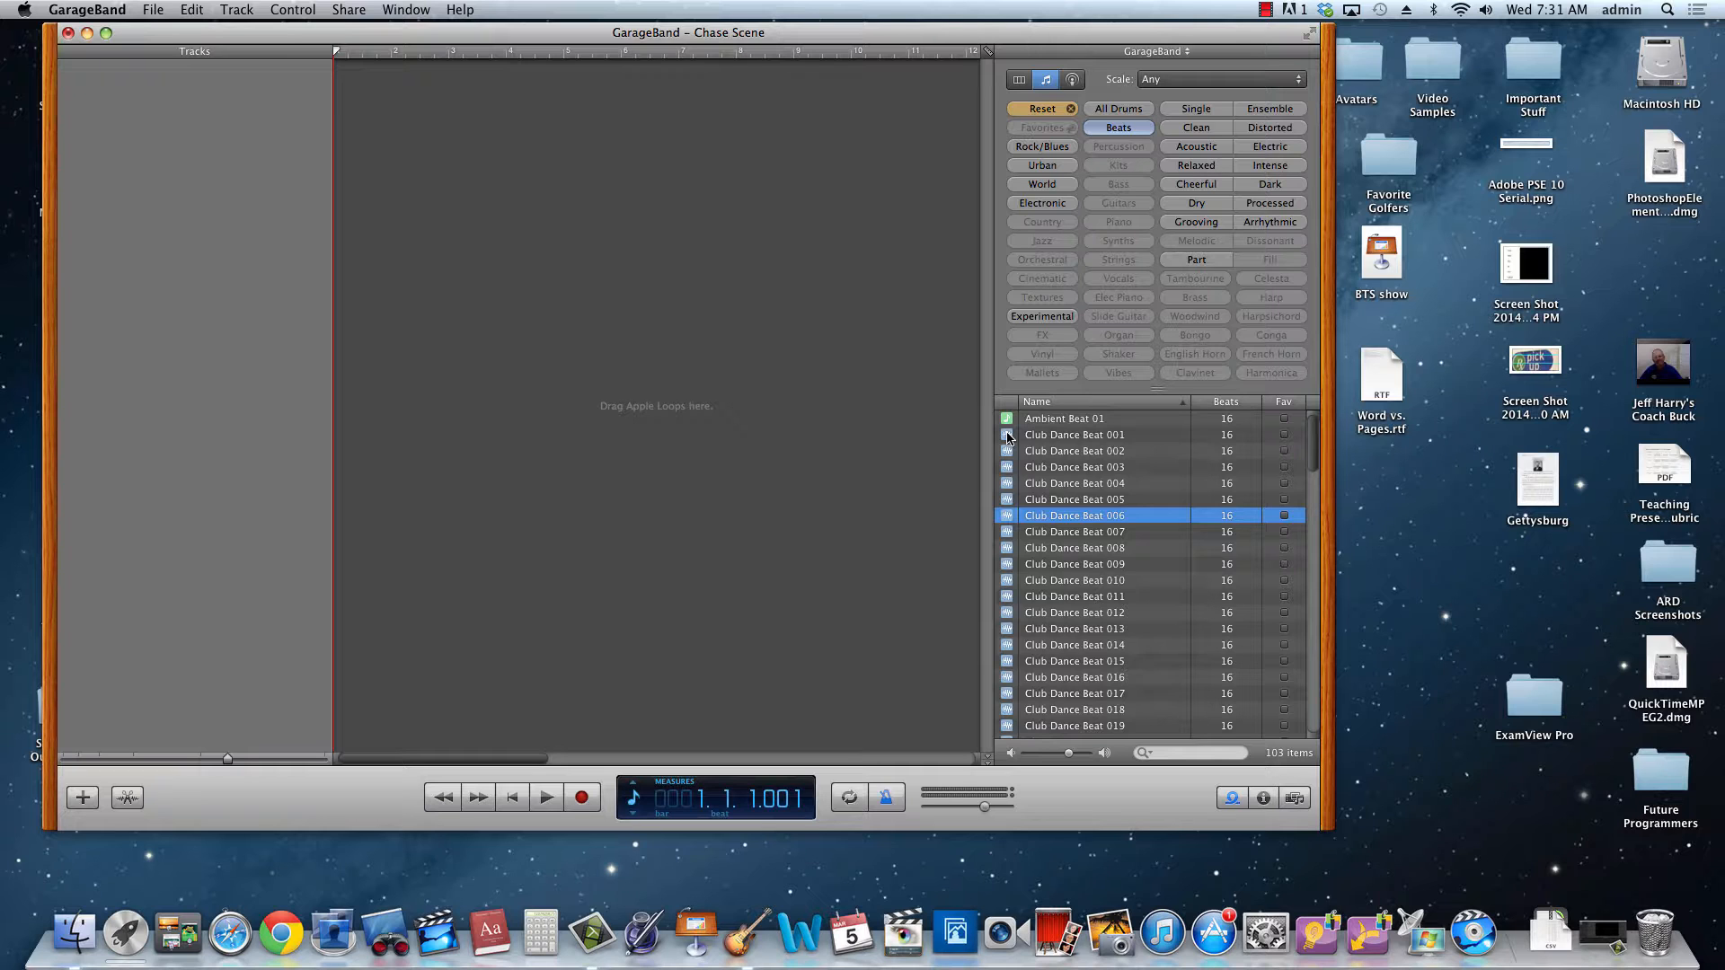
Preview the Deep House Dance Beat 02 loop, stop it, and clear the Beats filter
scroll(1015, 458, "down", 10)
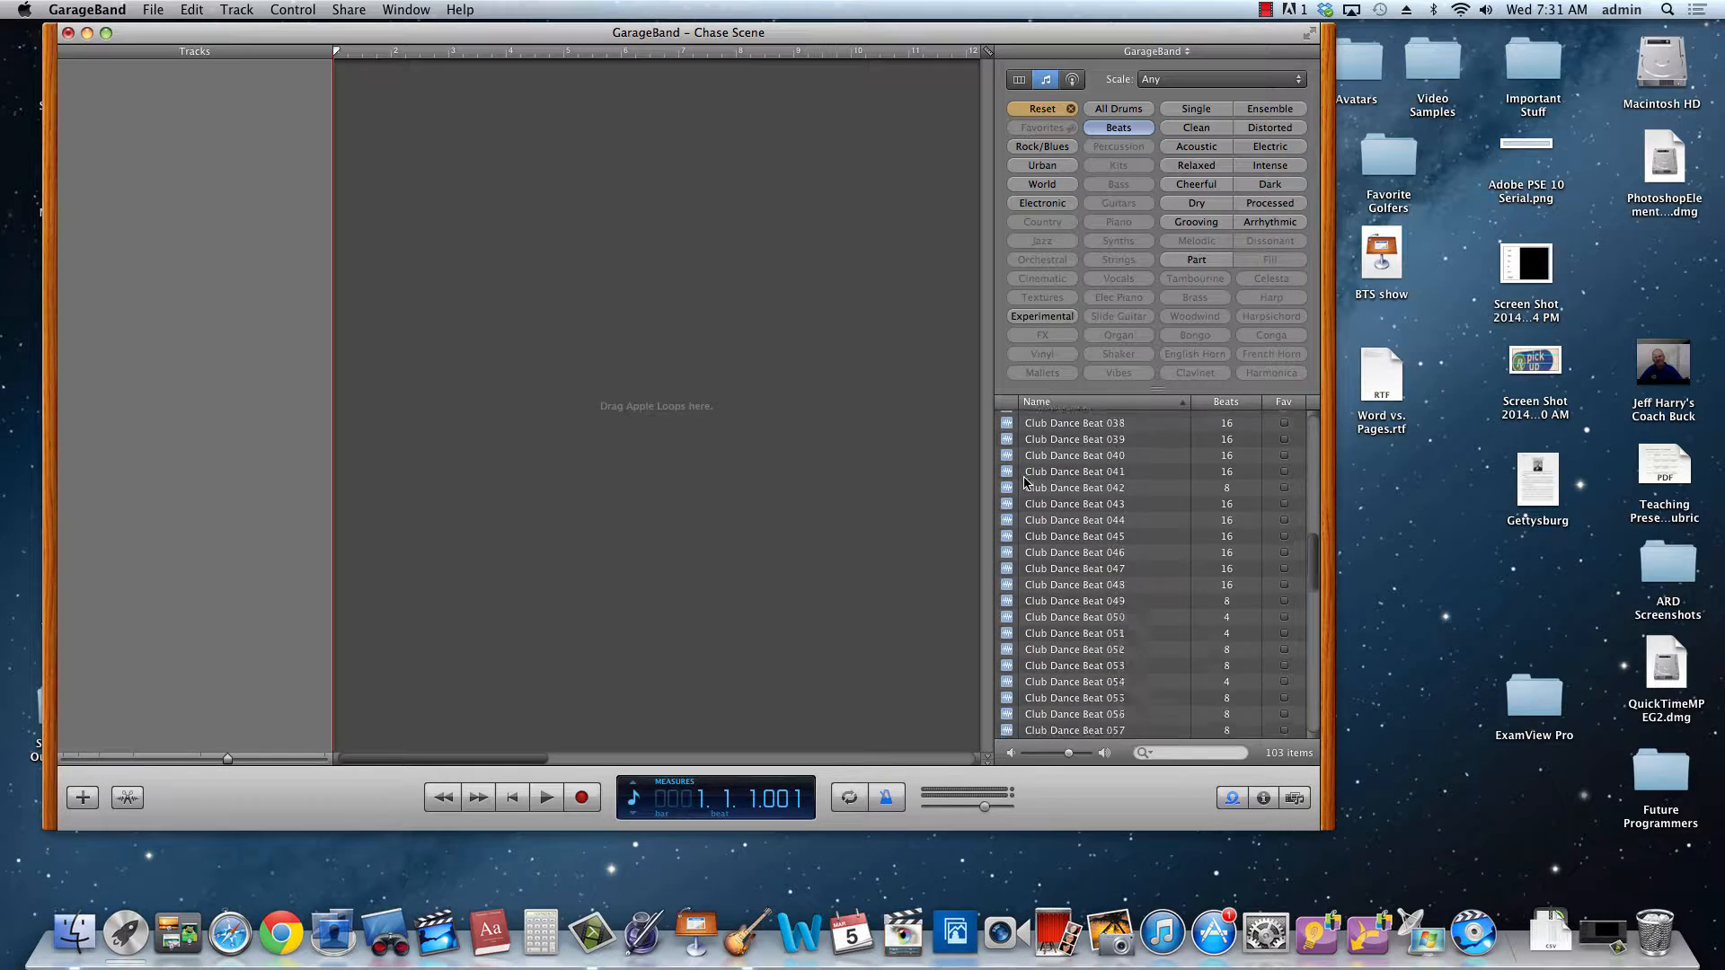
scroll(1025, 482, "down", 5)
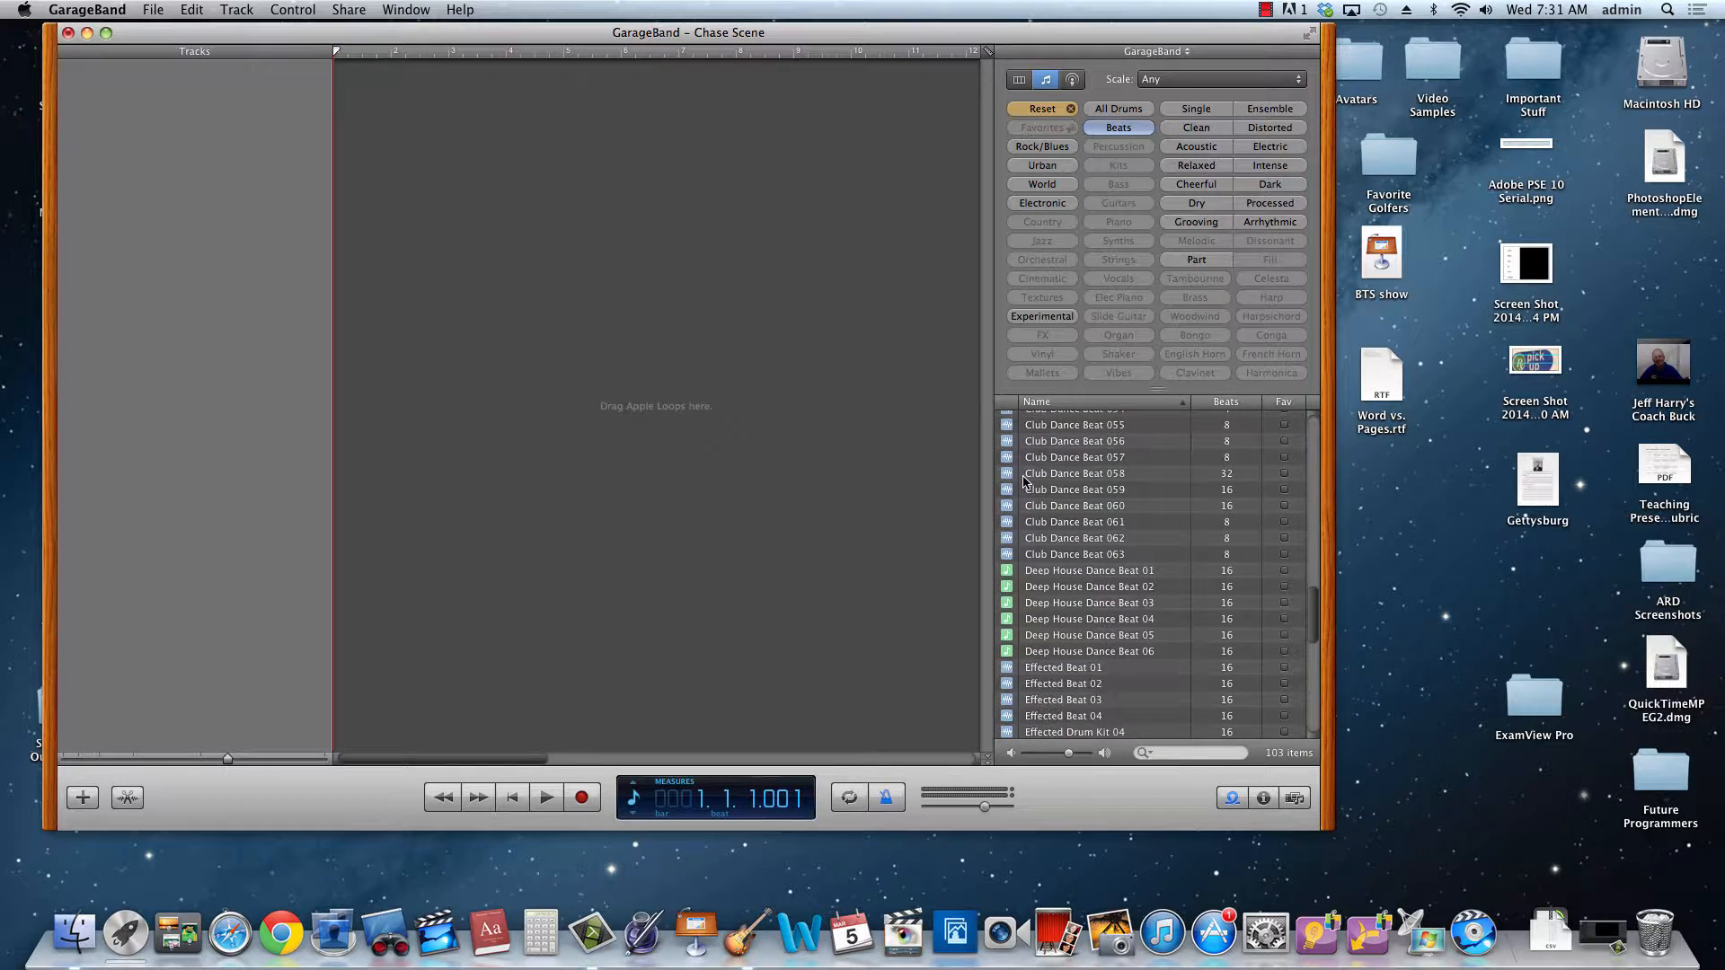
left_click(1006, 588)
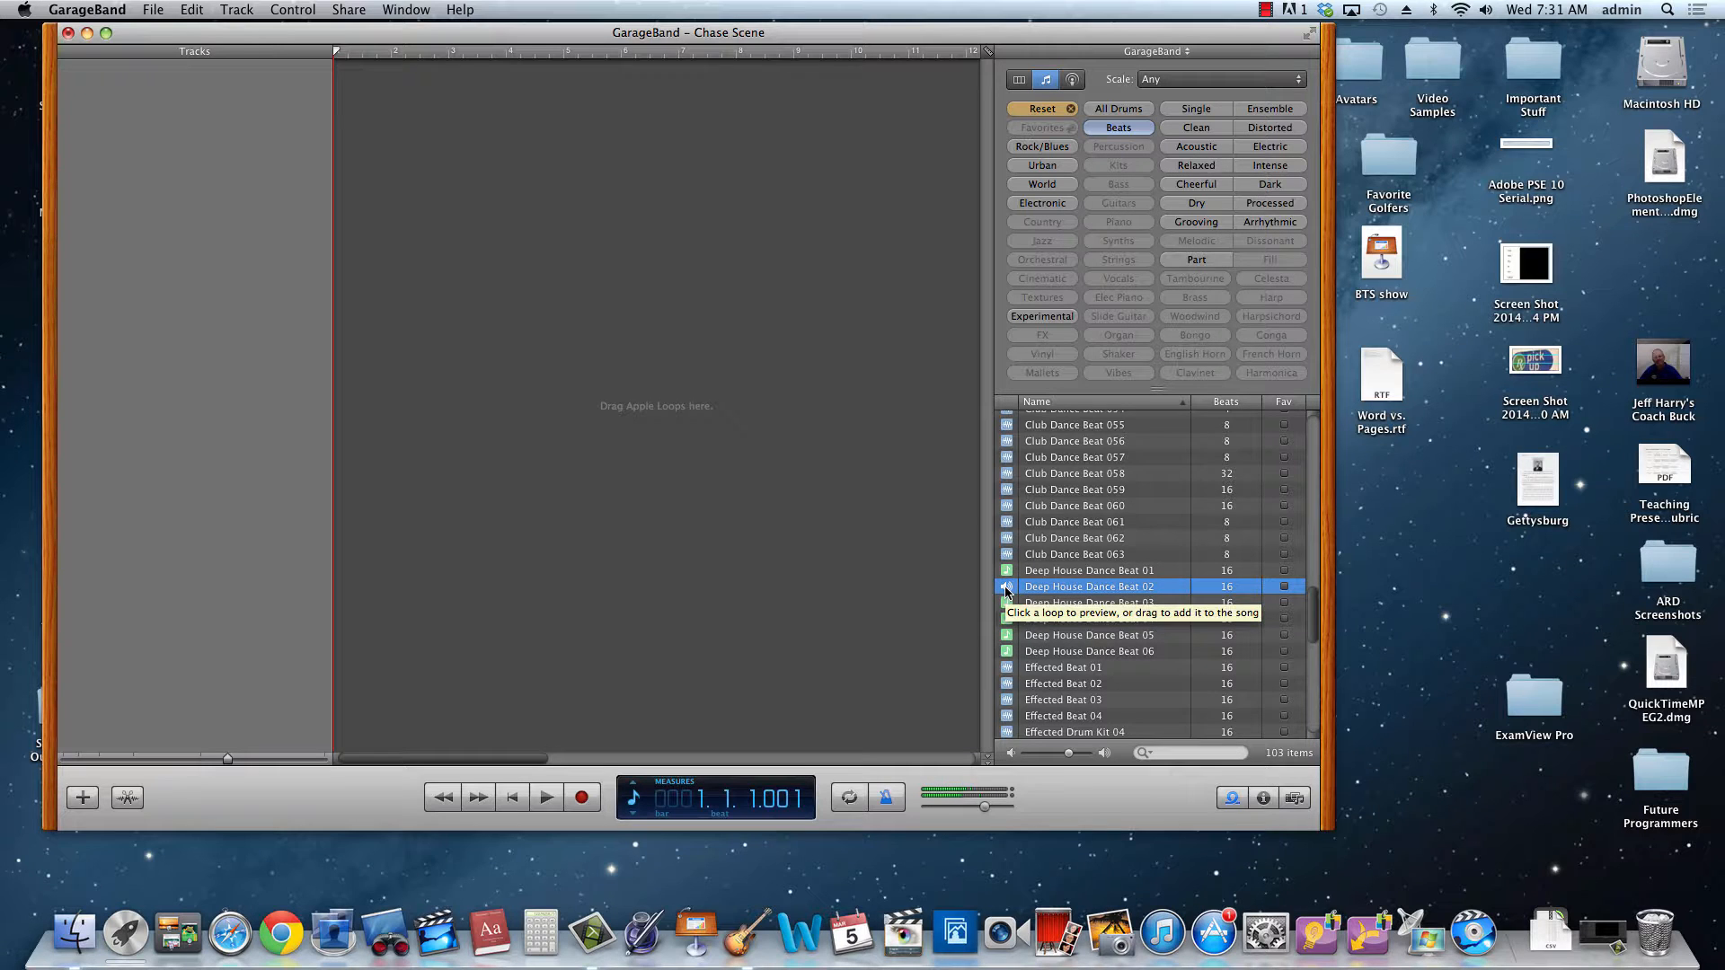
left_click(1006, 589)
left_click(1118, 131)
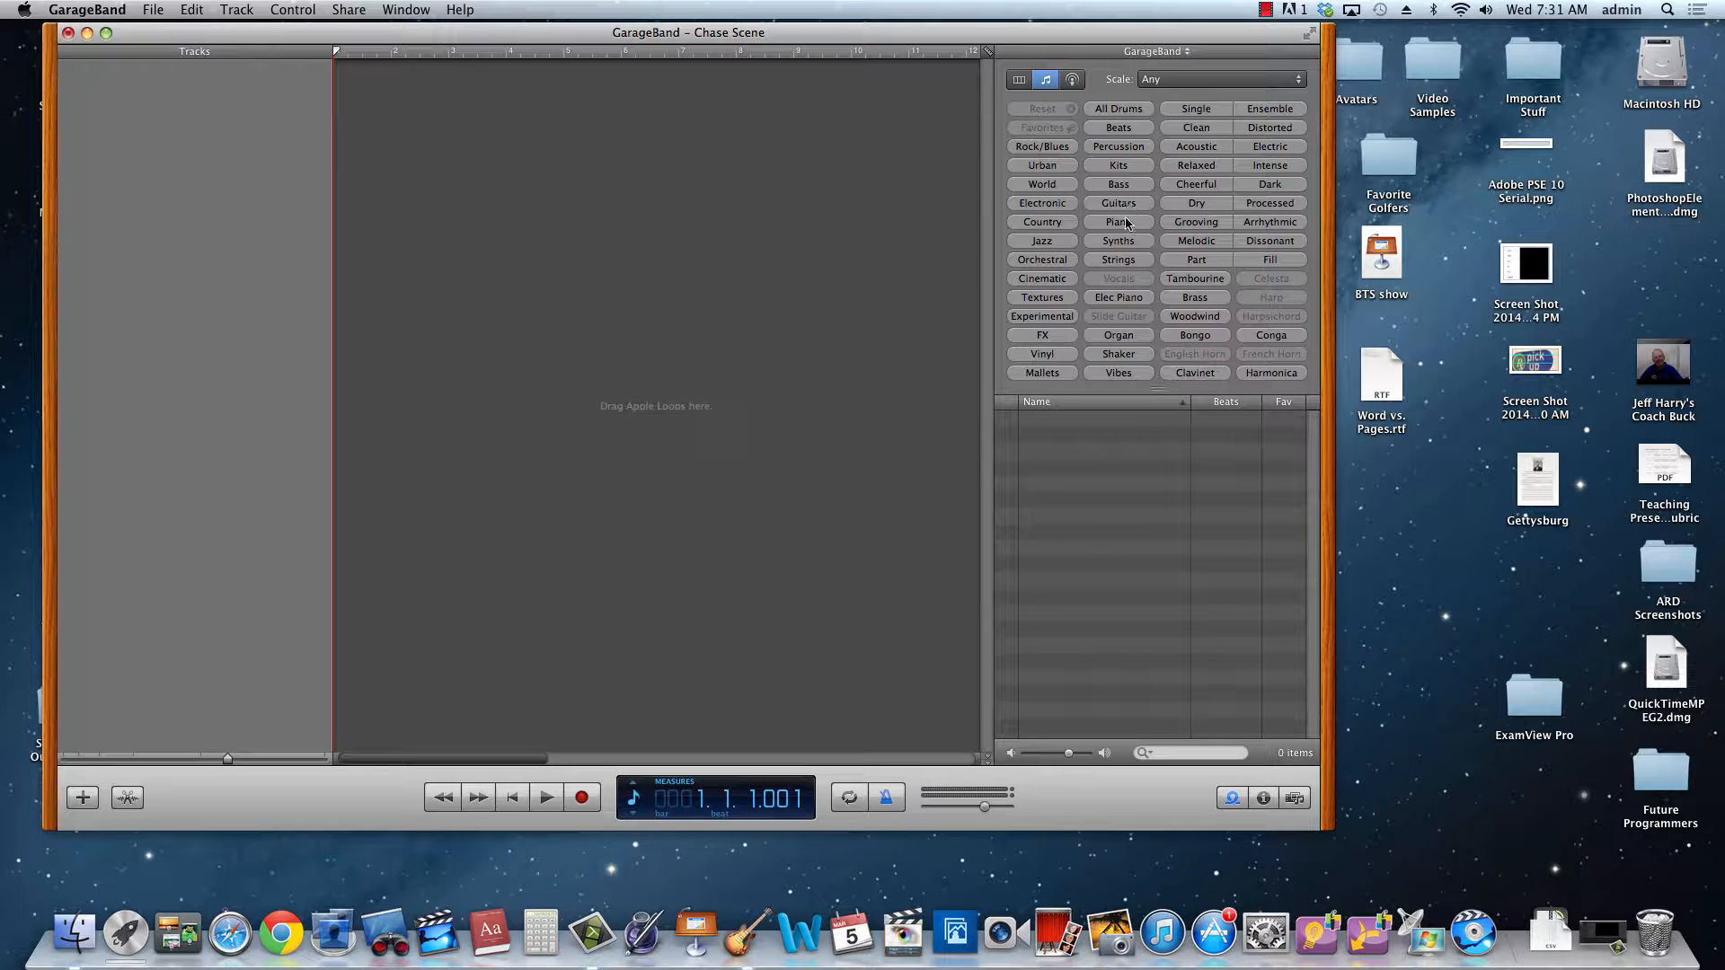
Filter the loops by Strings, preview Exotic Sarod 01, and clear the filter
left_click(1113, 261)
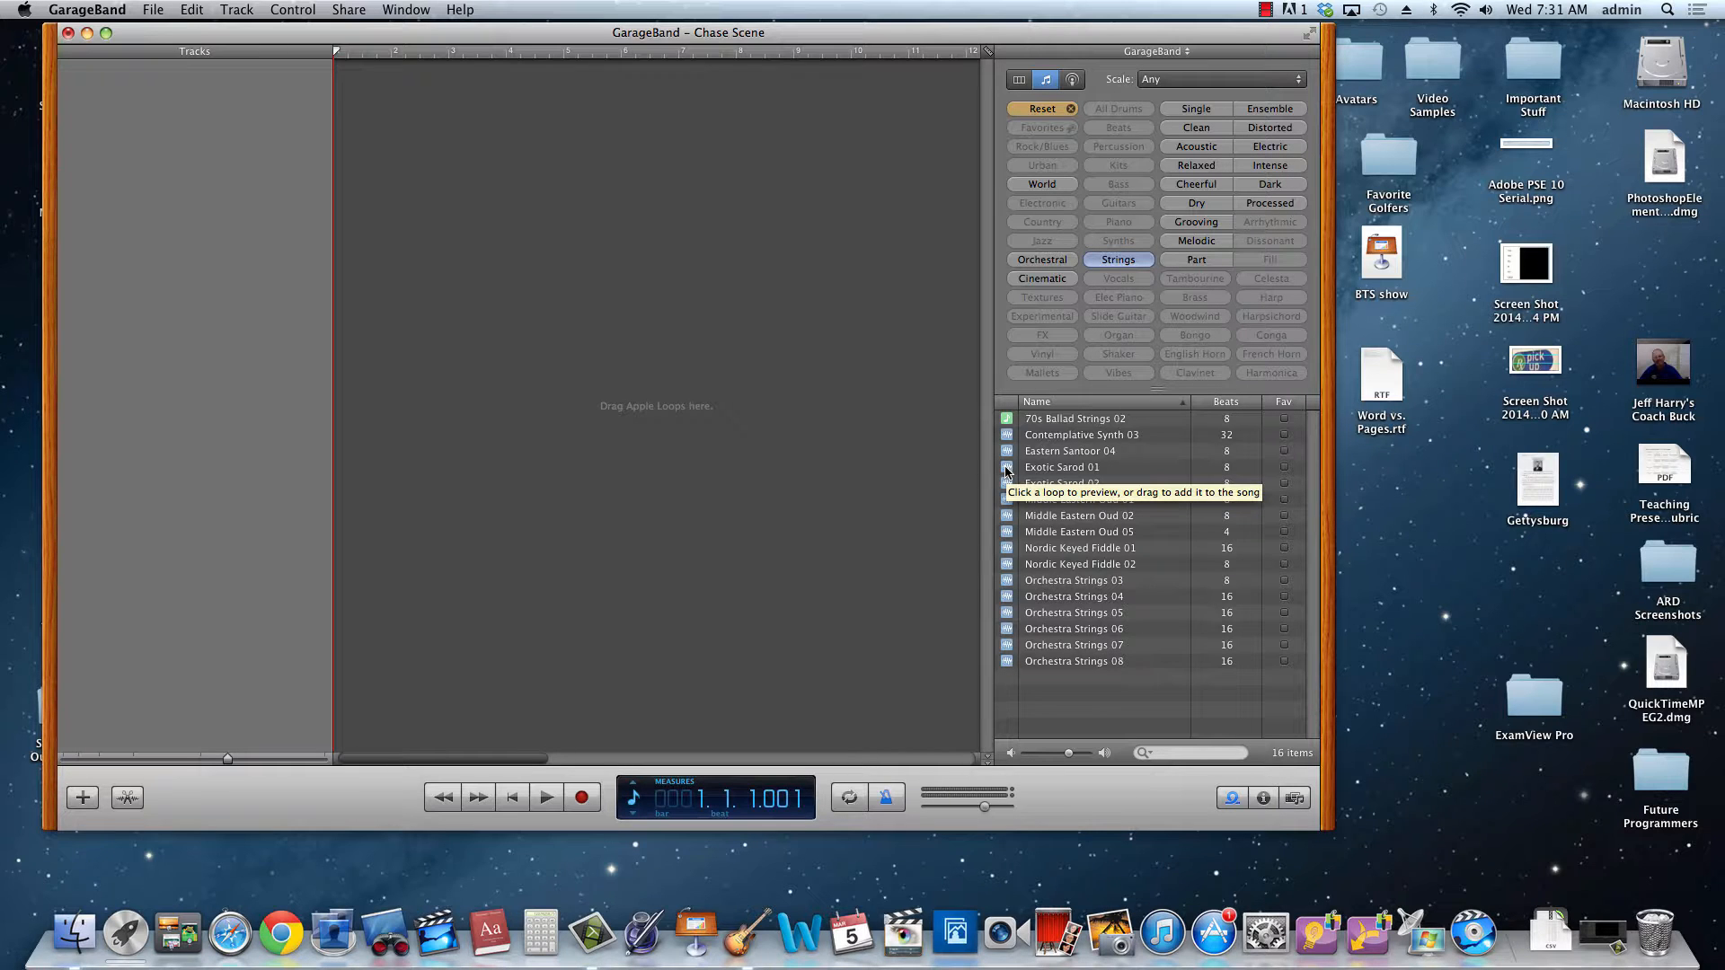
left_click(1005, 470)
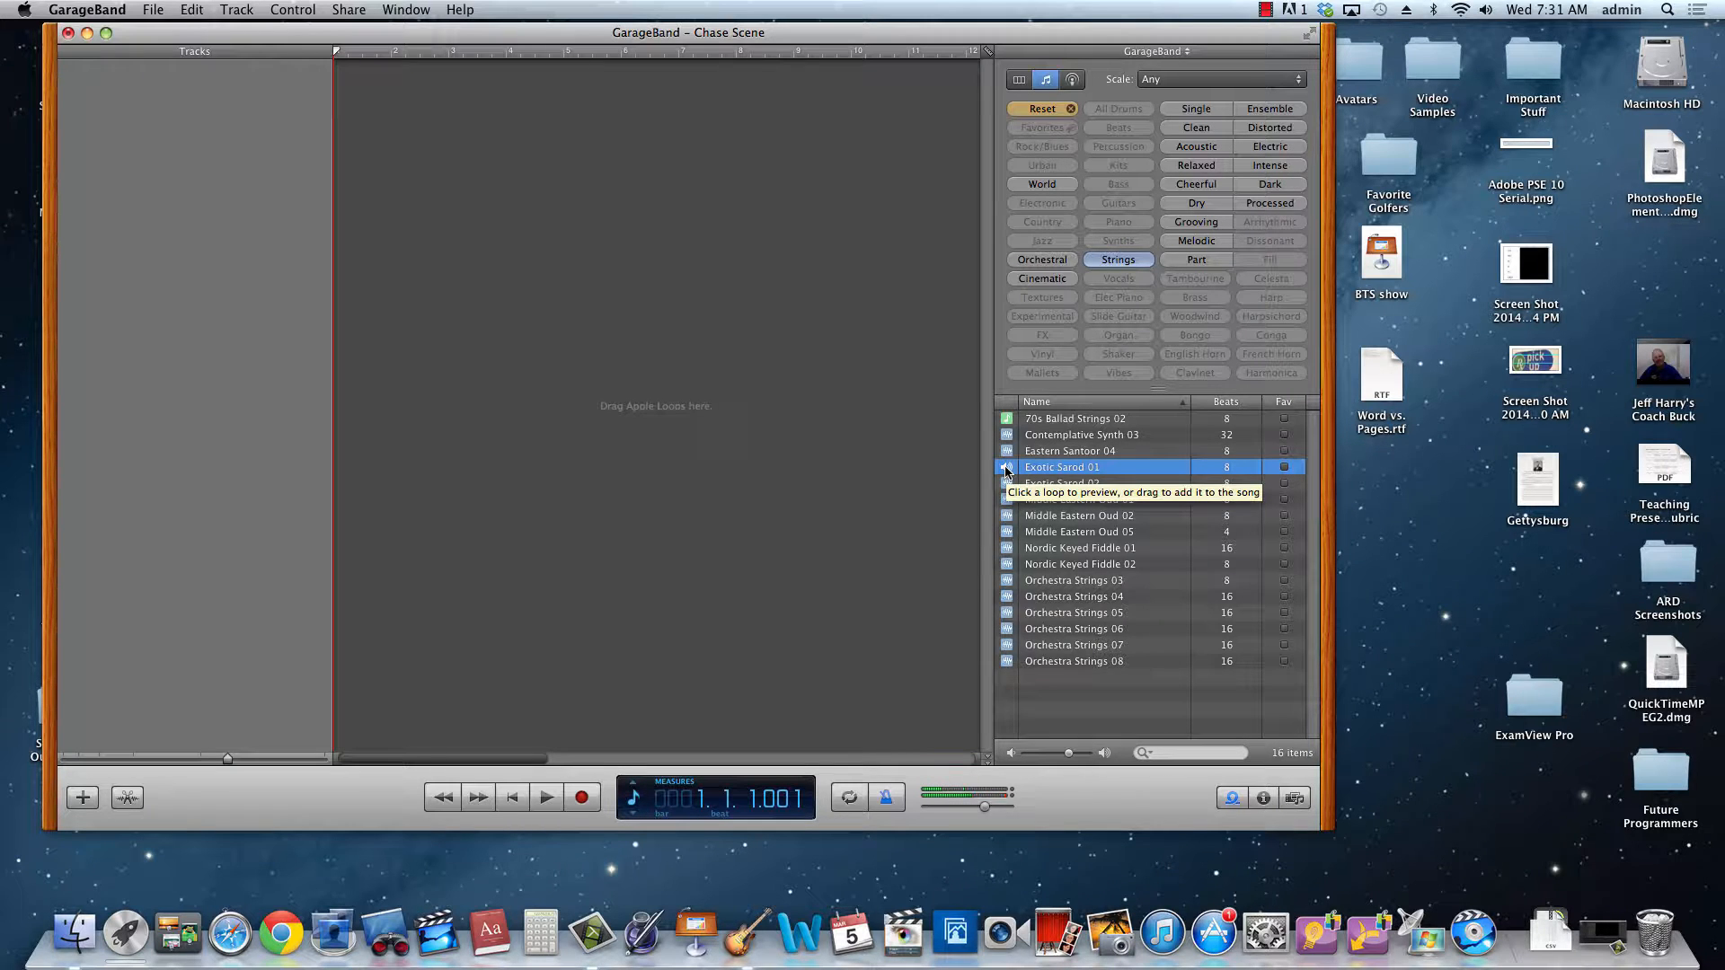
left_click(1117, 261)
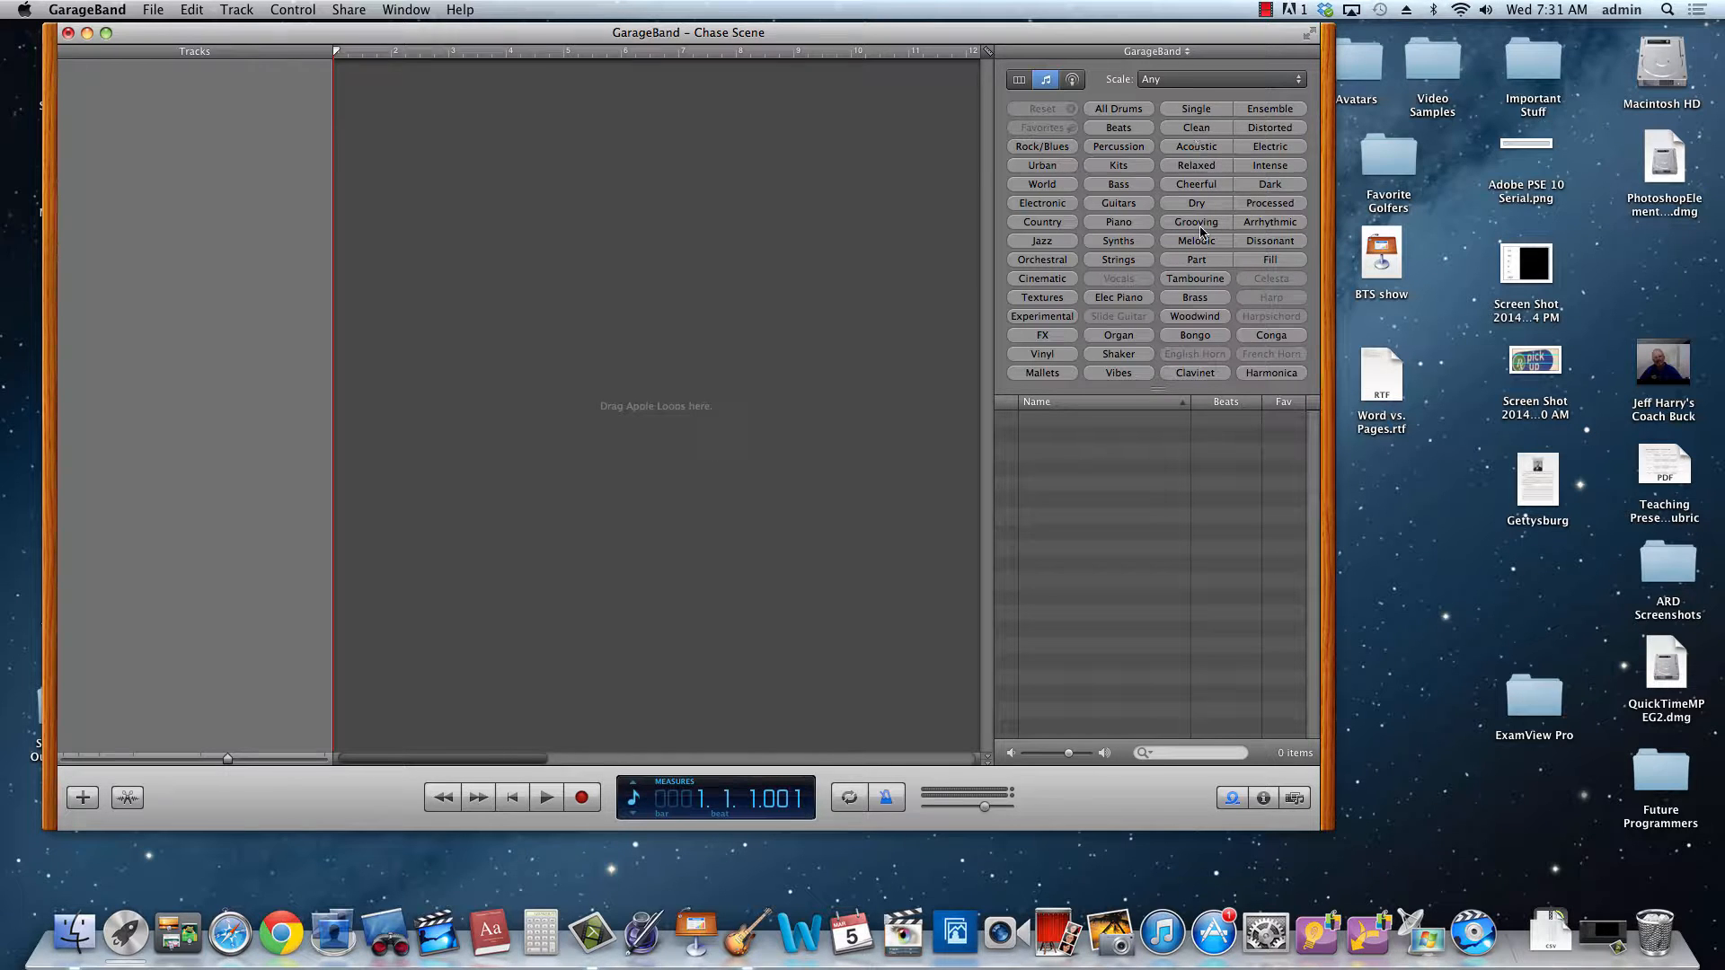
Filter the loops by Relaxed and Piano, and preview Delicate Piano 07
left_click(1196, 168)
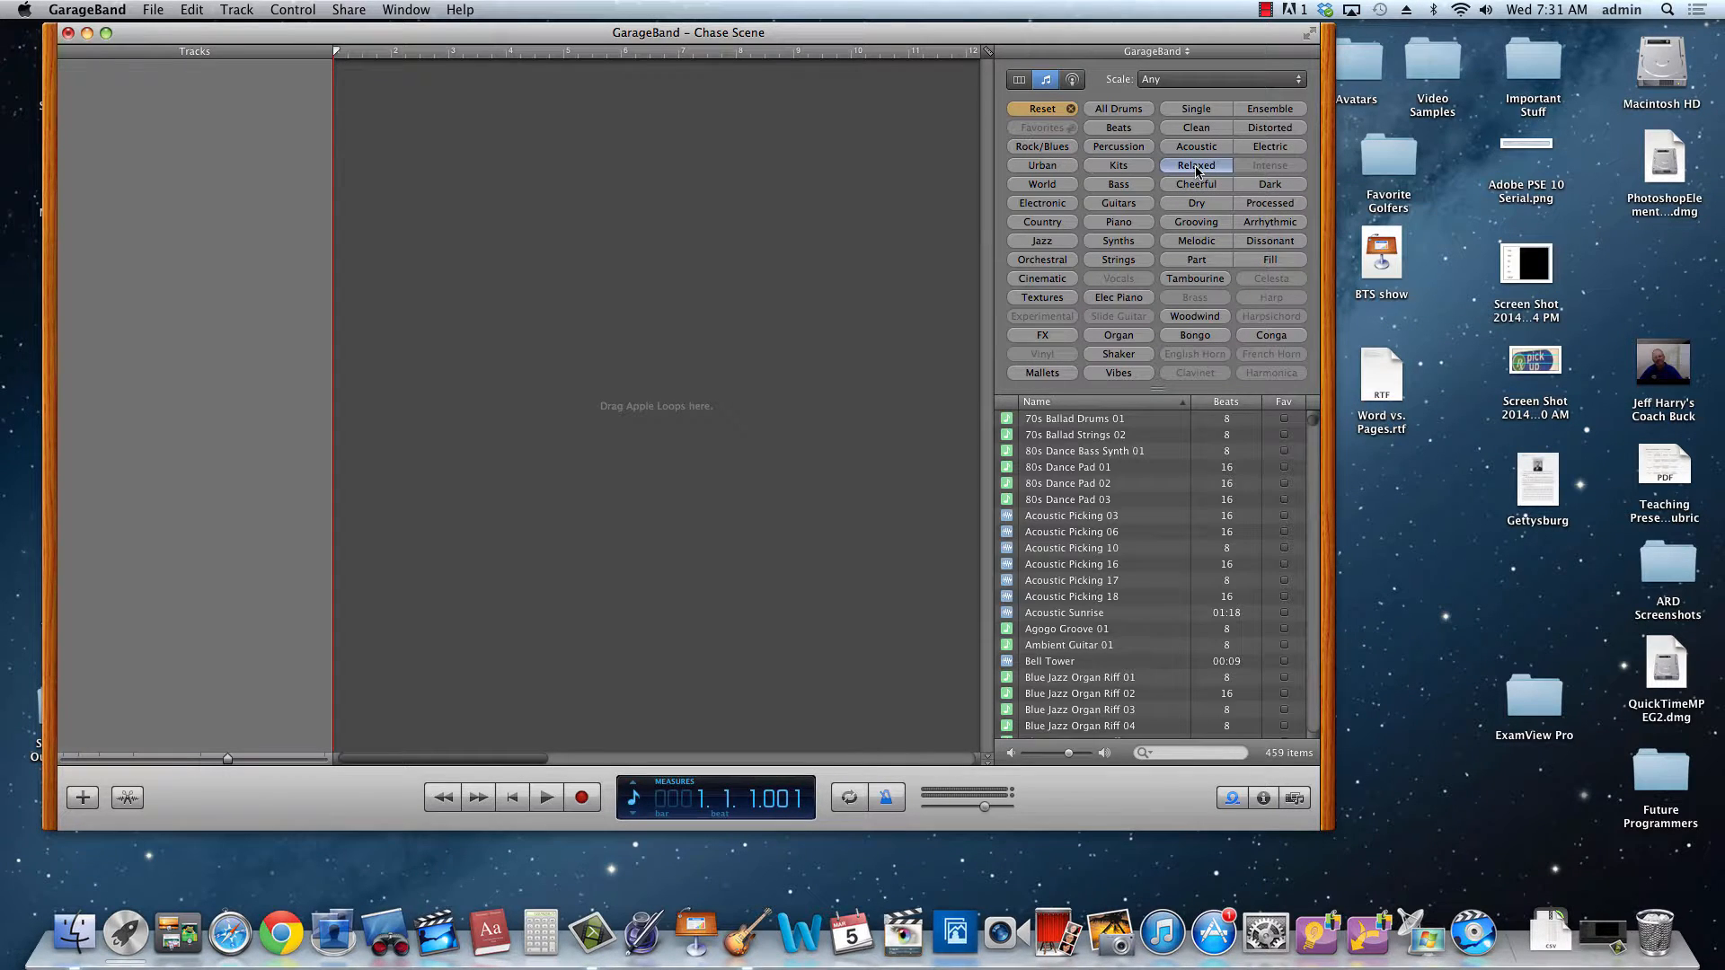
left_click(1114, 227)
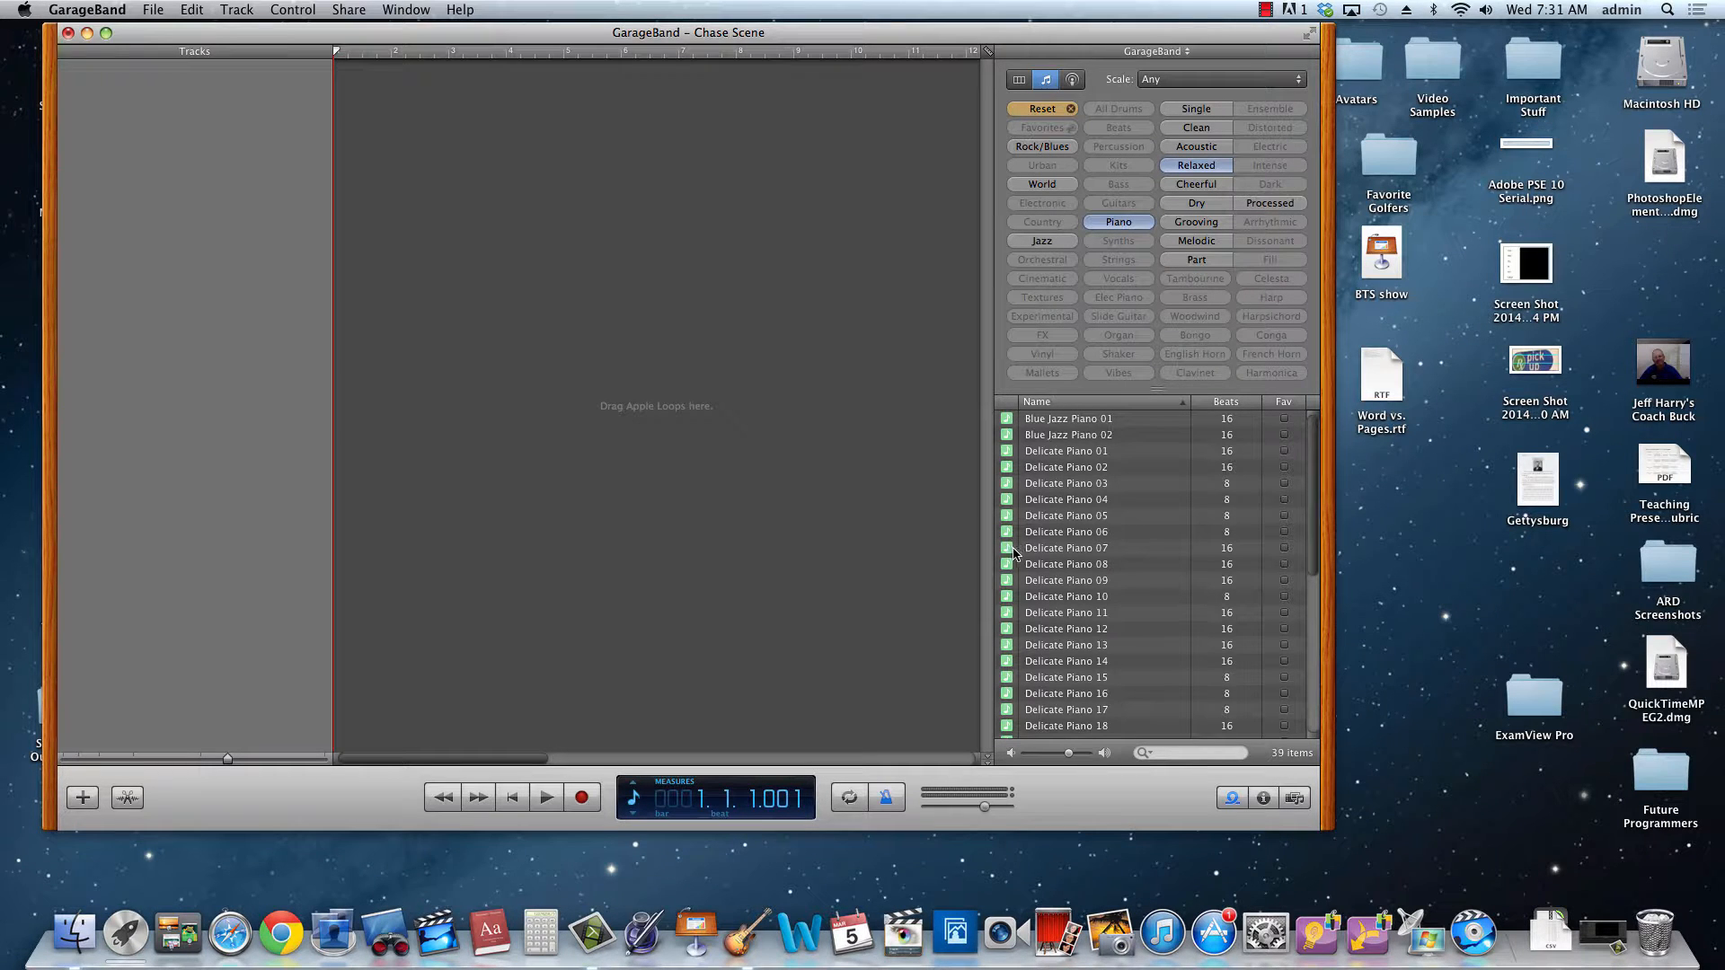
left_click(1008, 550)
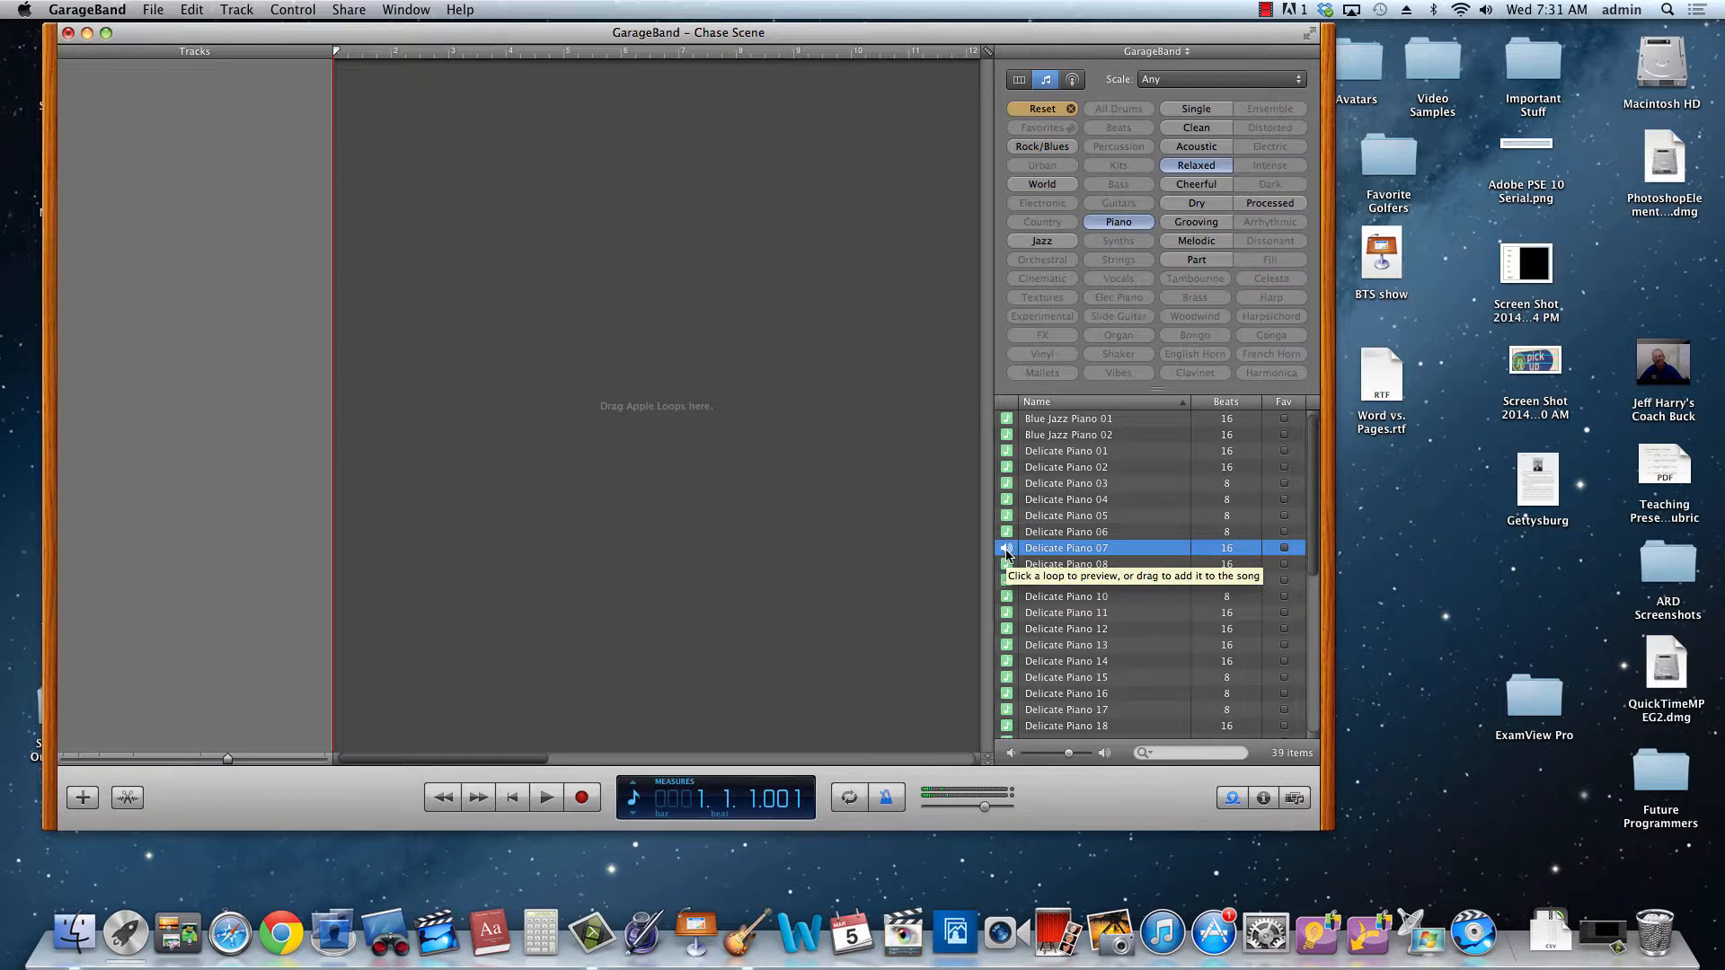
left_click(1006, 552)
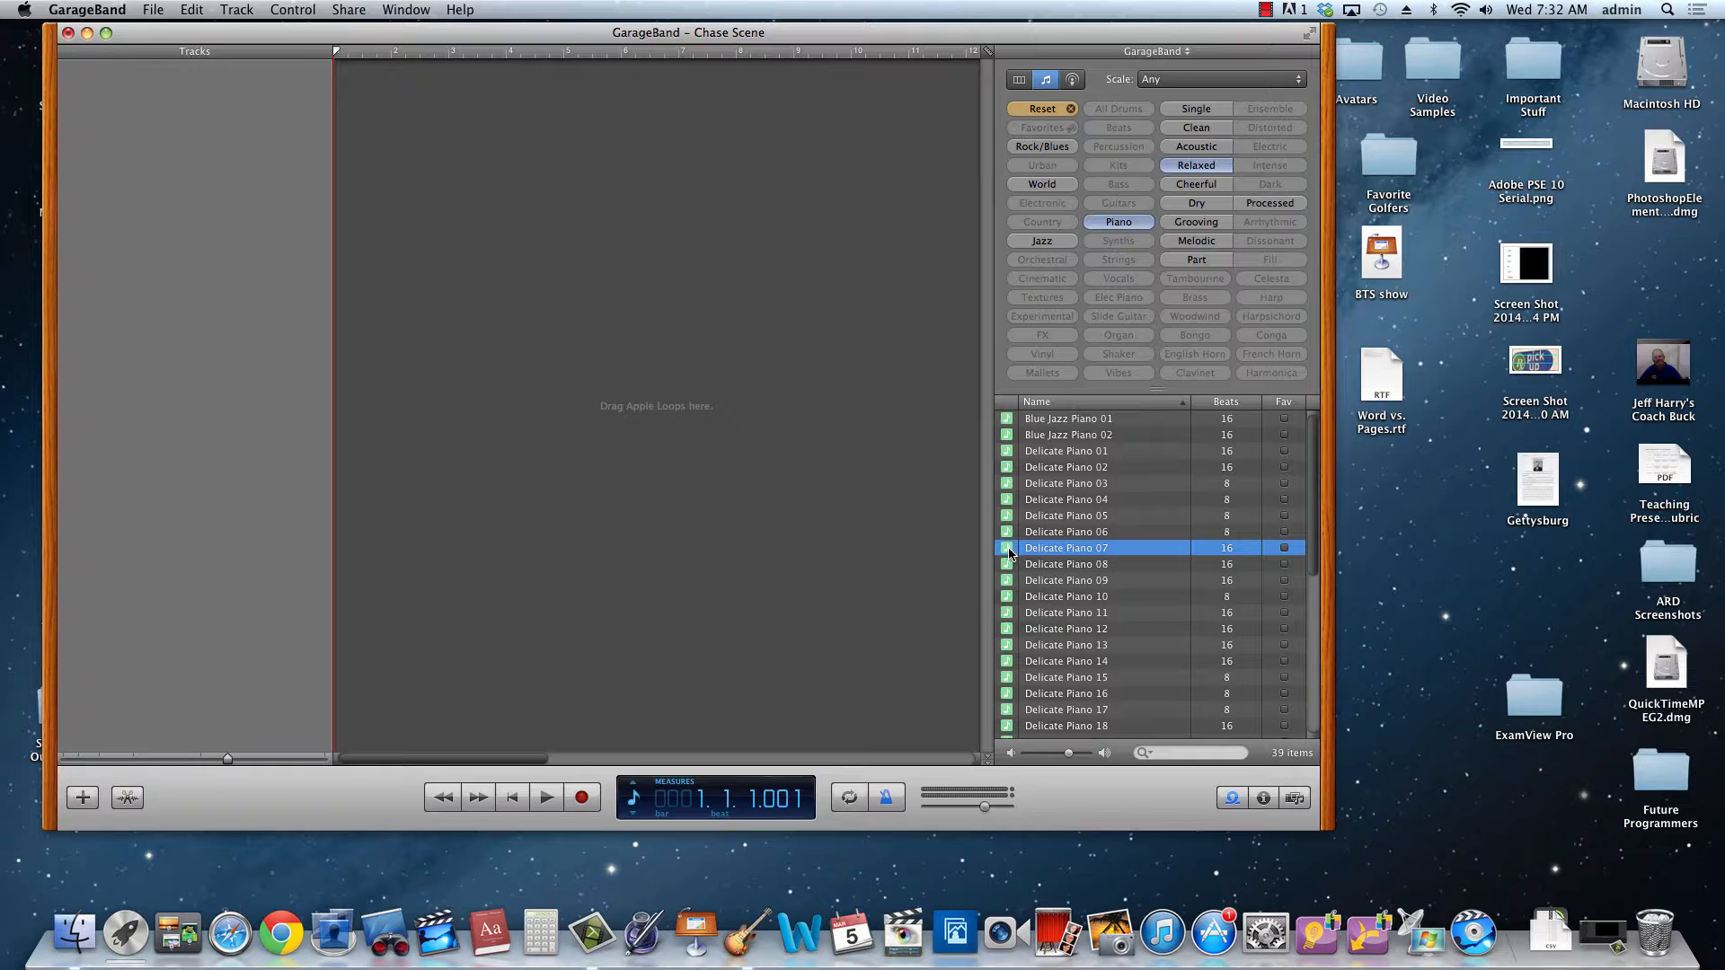
Add the Delicate Piano 07 loop at the very start of the song and play it back briefly
left_click_drag(1008, 551, 334, 85)
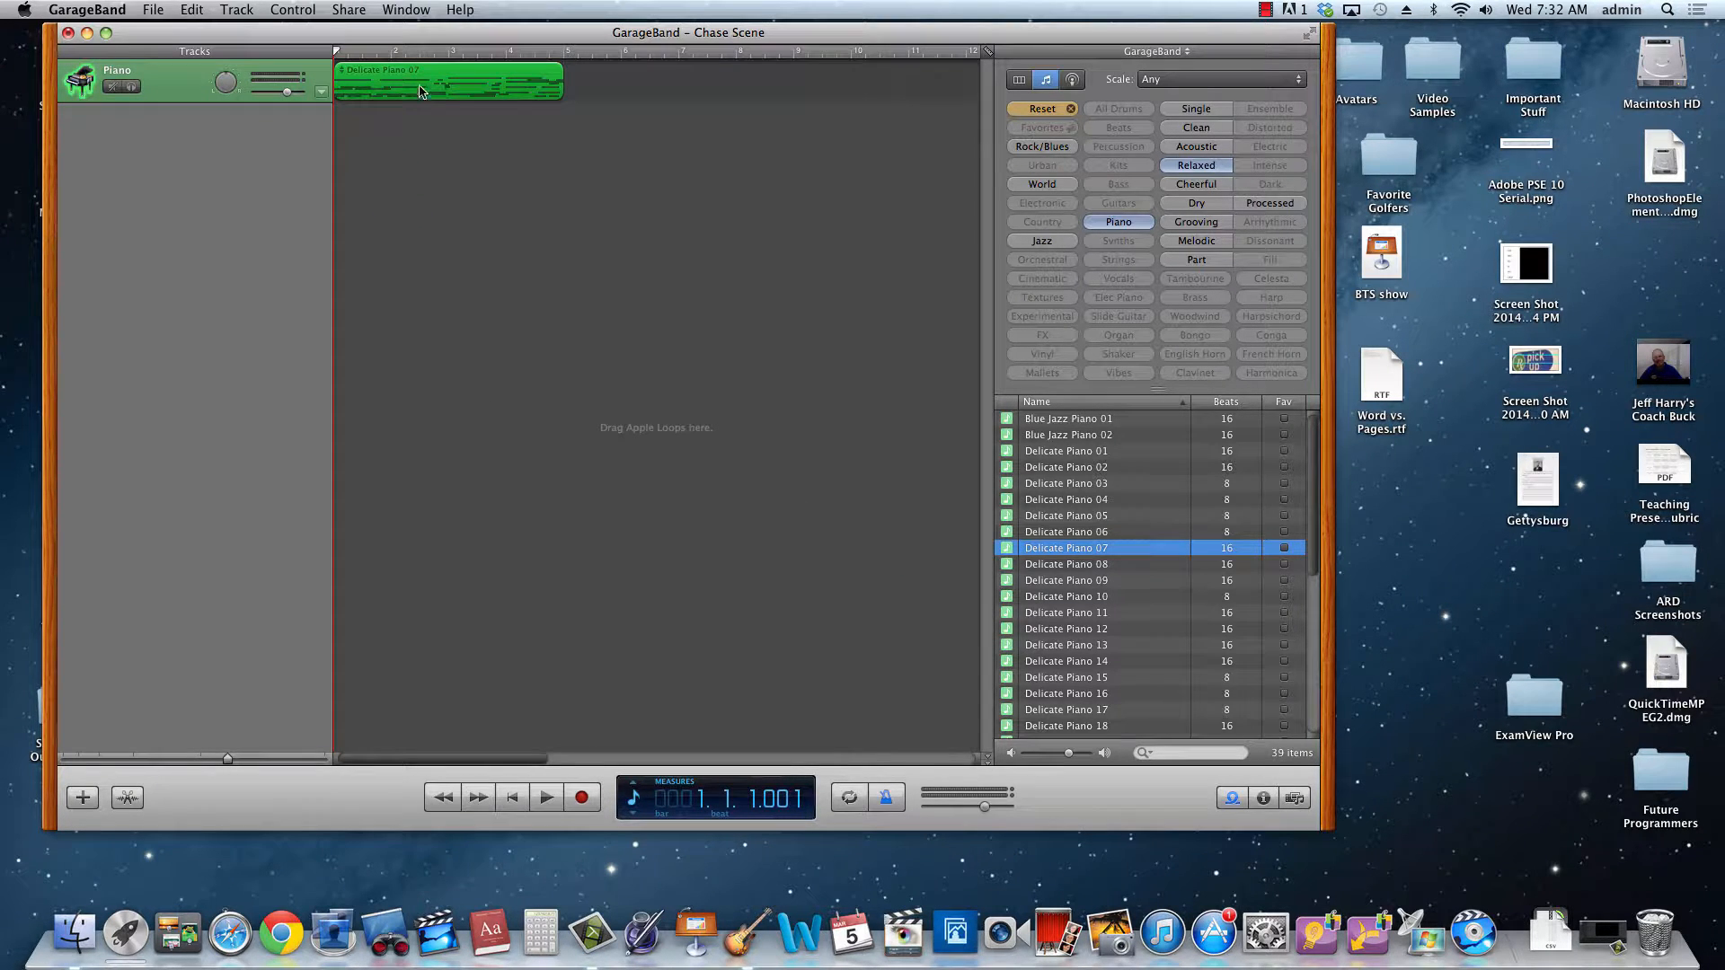
left_click_drag(417, 73, 452, 76)
key("space")
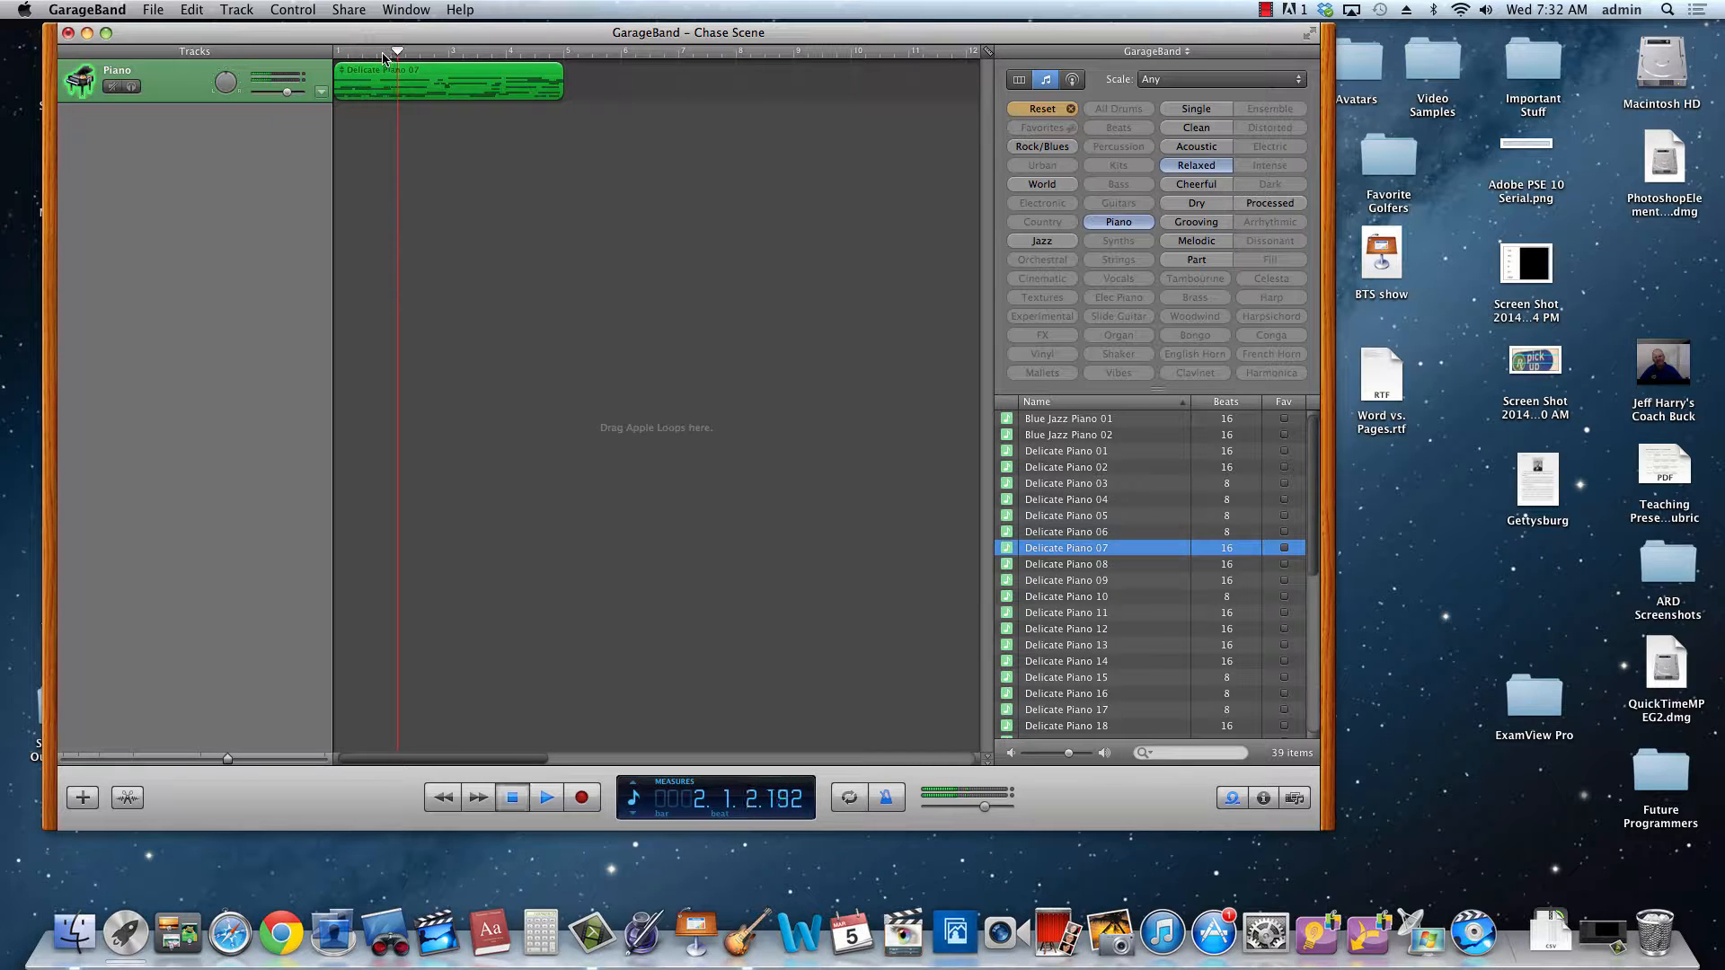
key("space")
Turn off the metronome and play the piano loop back briefly without it
left_click(292, 10)
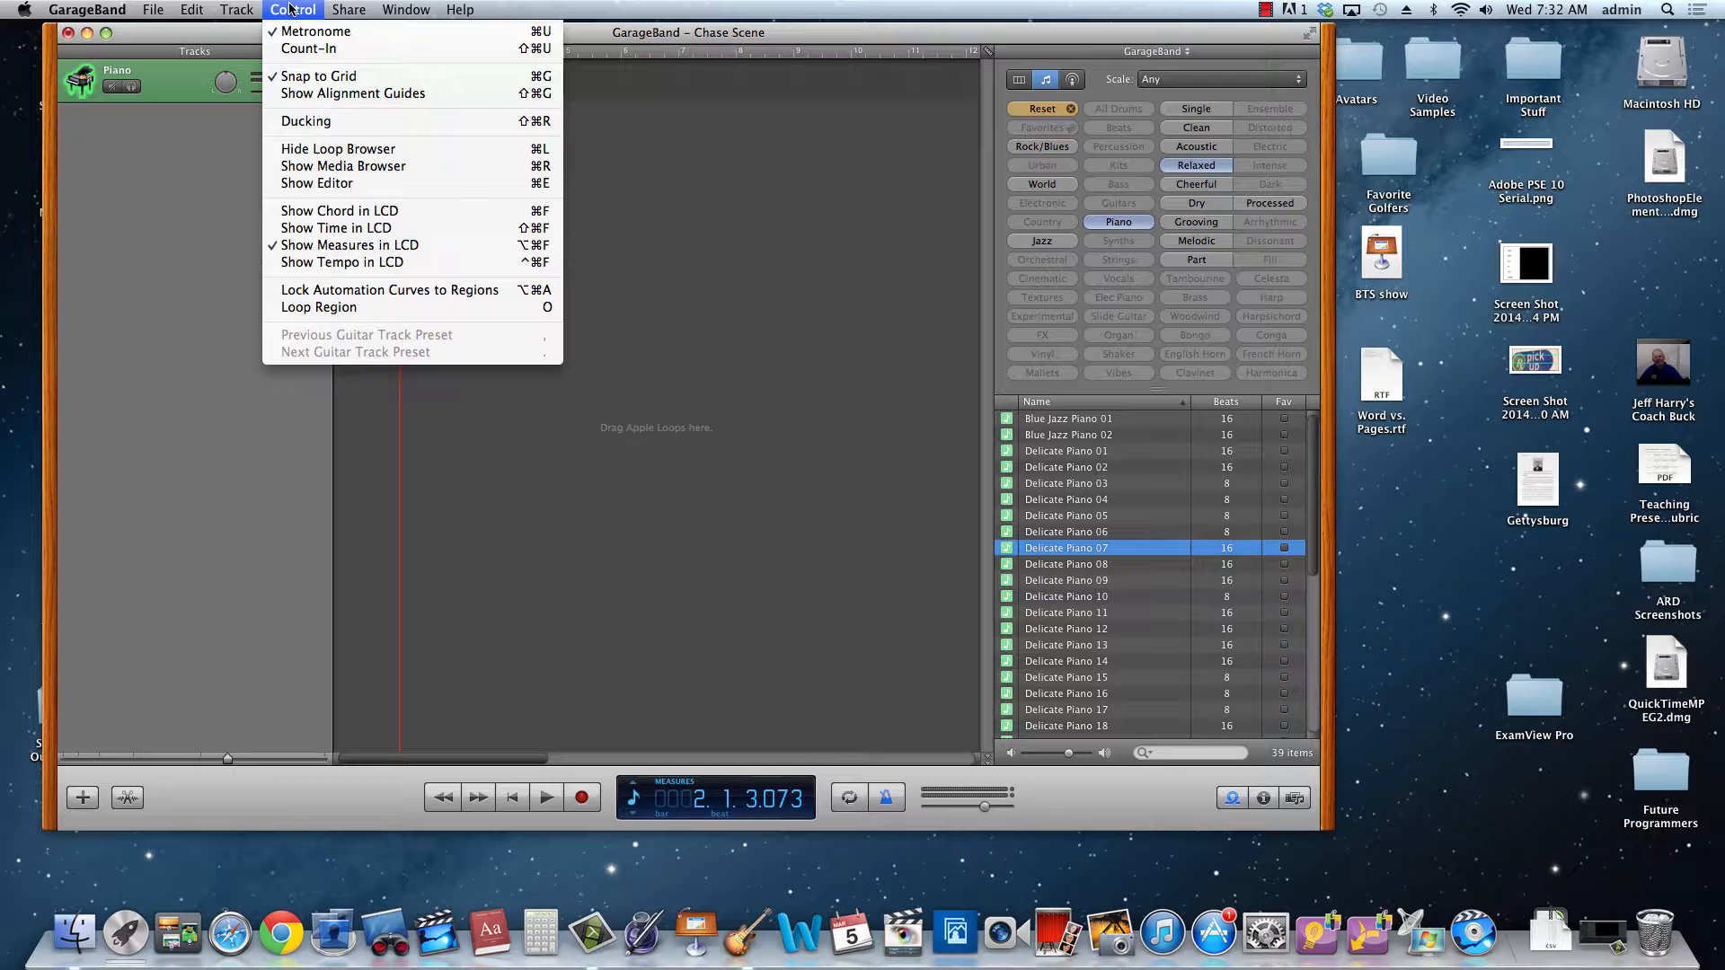
left_click(301, 32)
key("space")
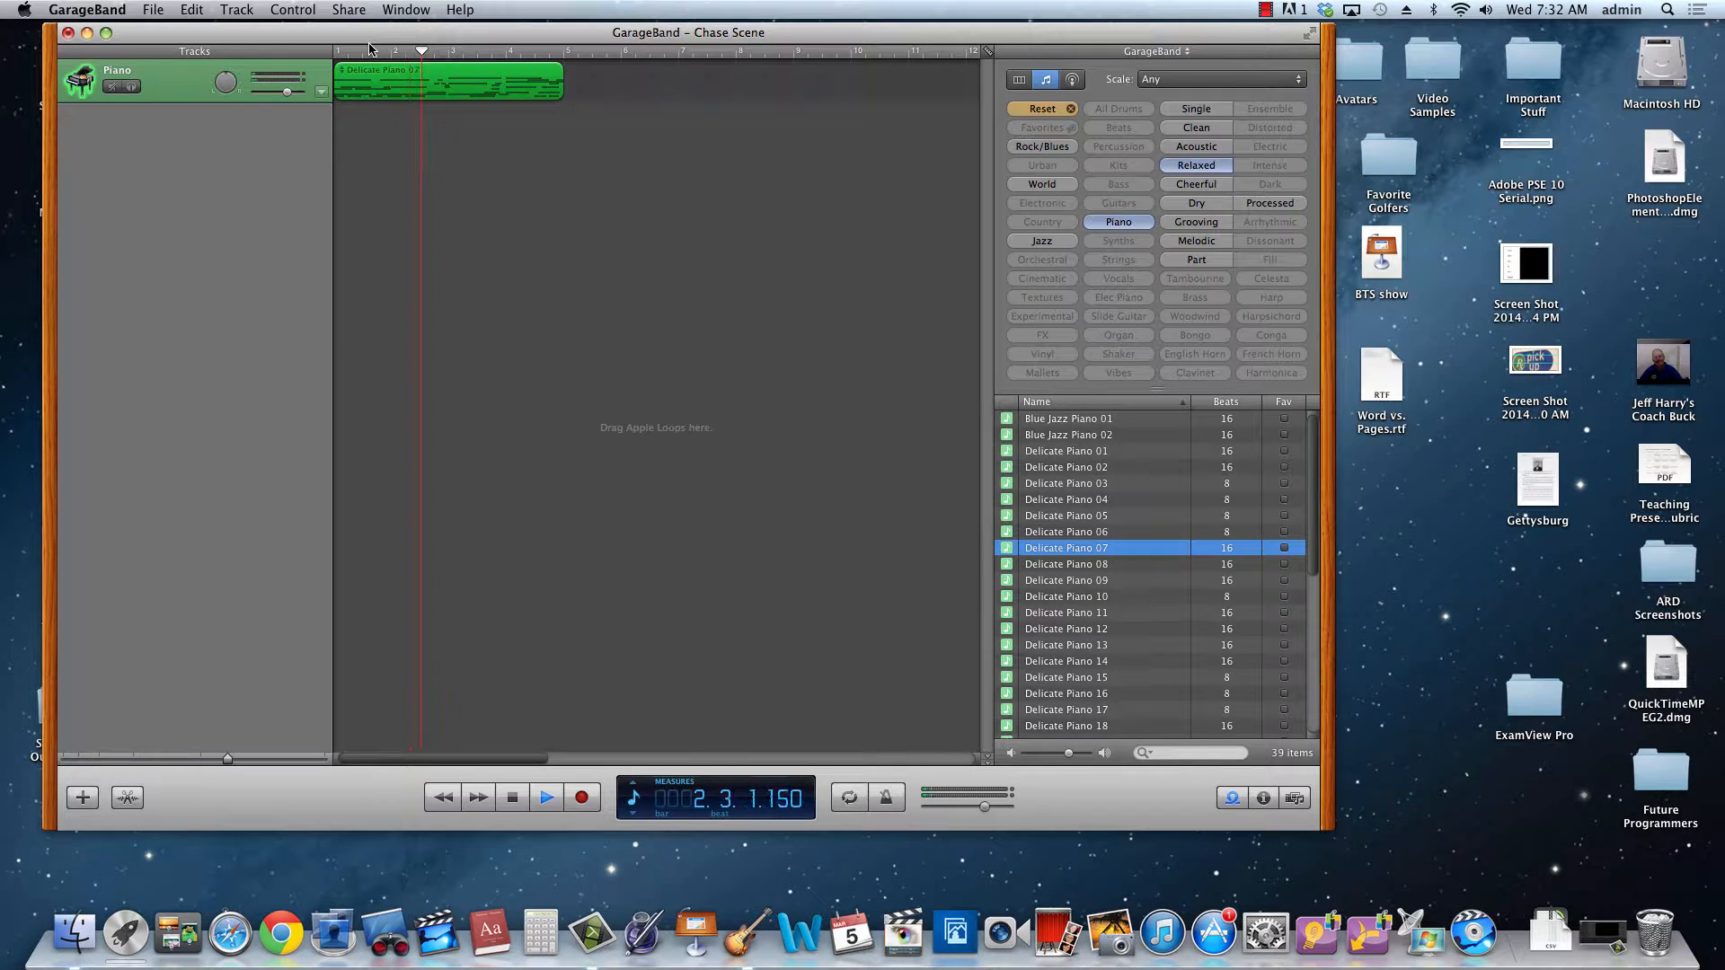
key("space")
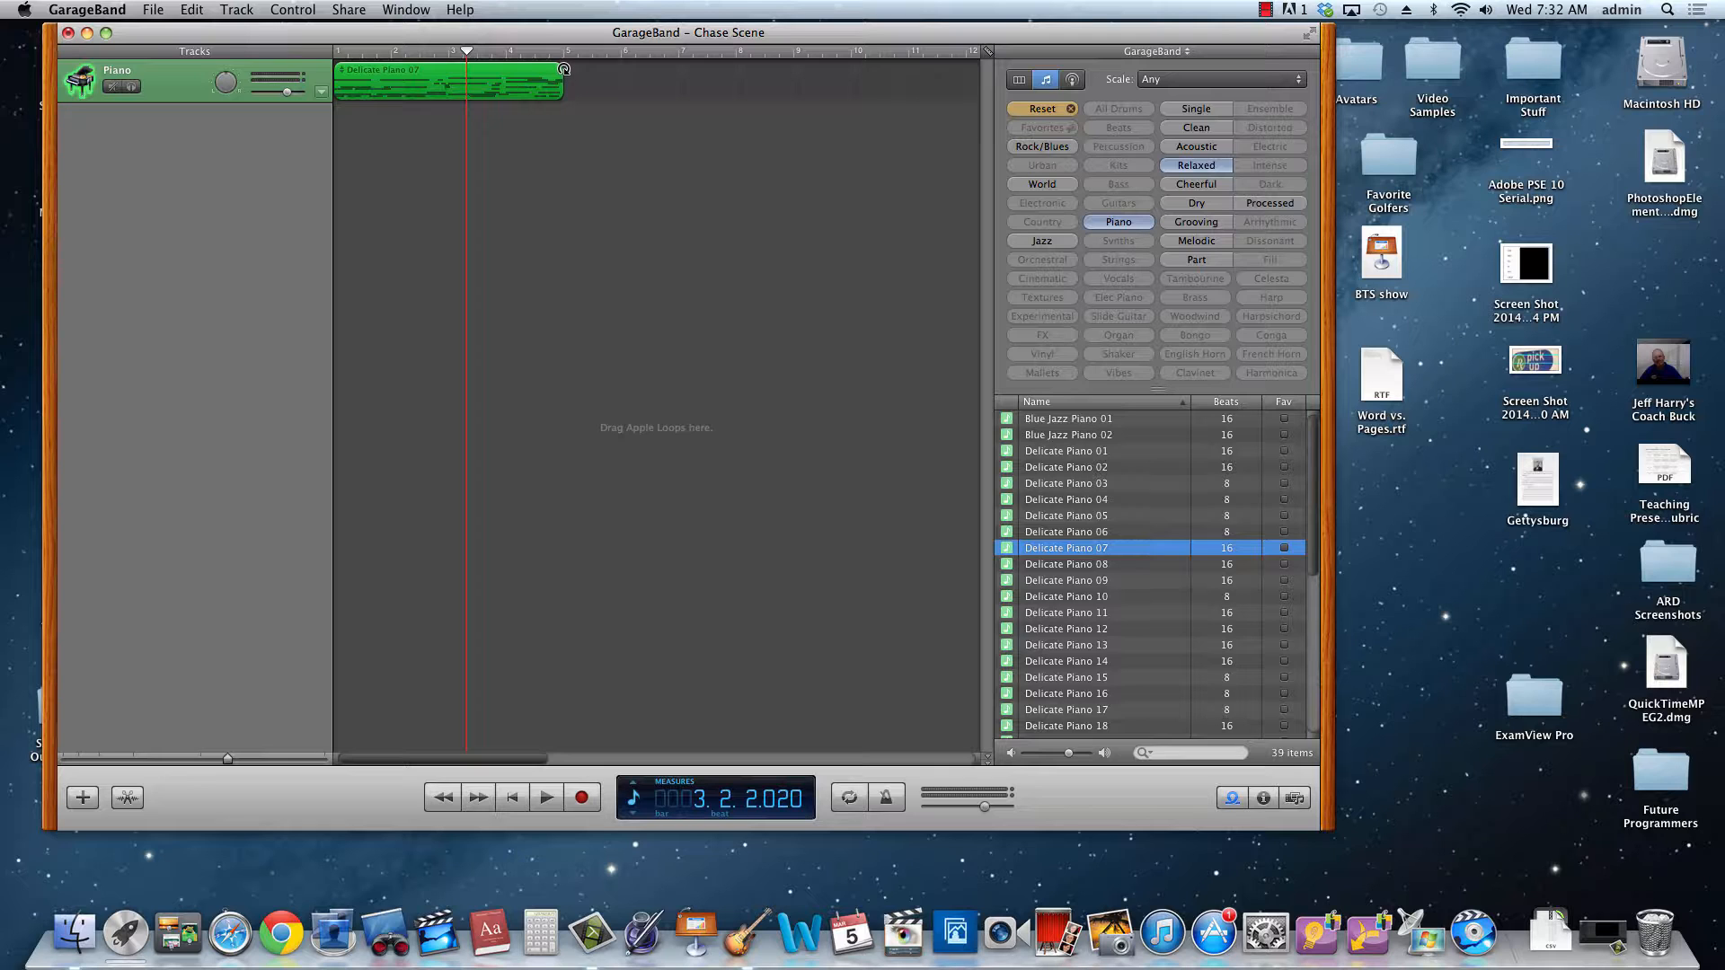
Loop the Delicate Piano 07 region out to just before measure 9 and play back the repeat at a higher system volume
left_click_drag(564, 67, 779, 66)
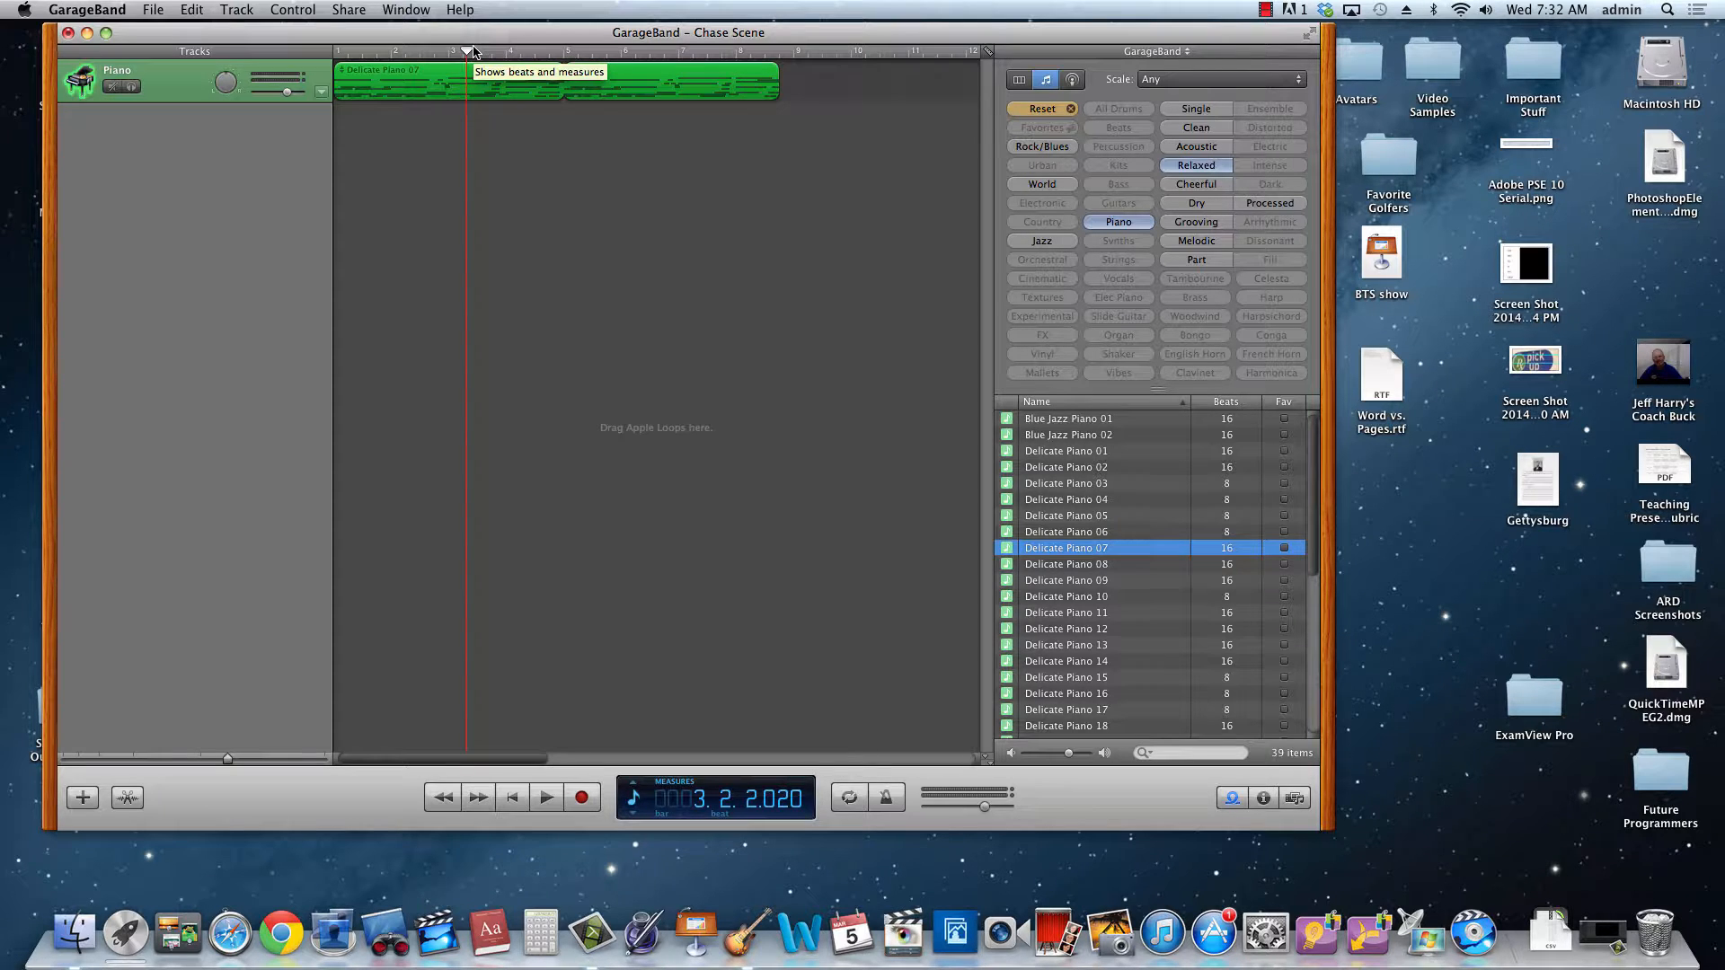
key("space")
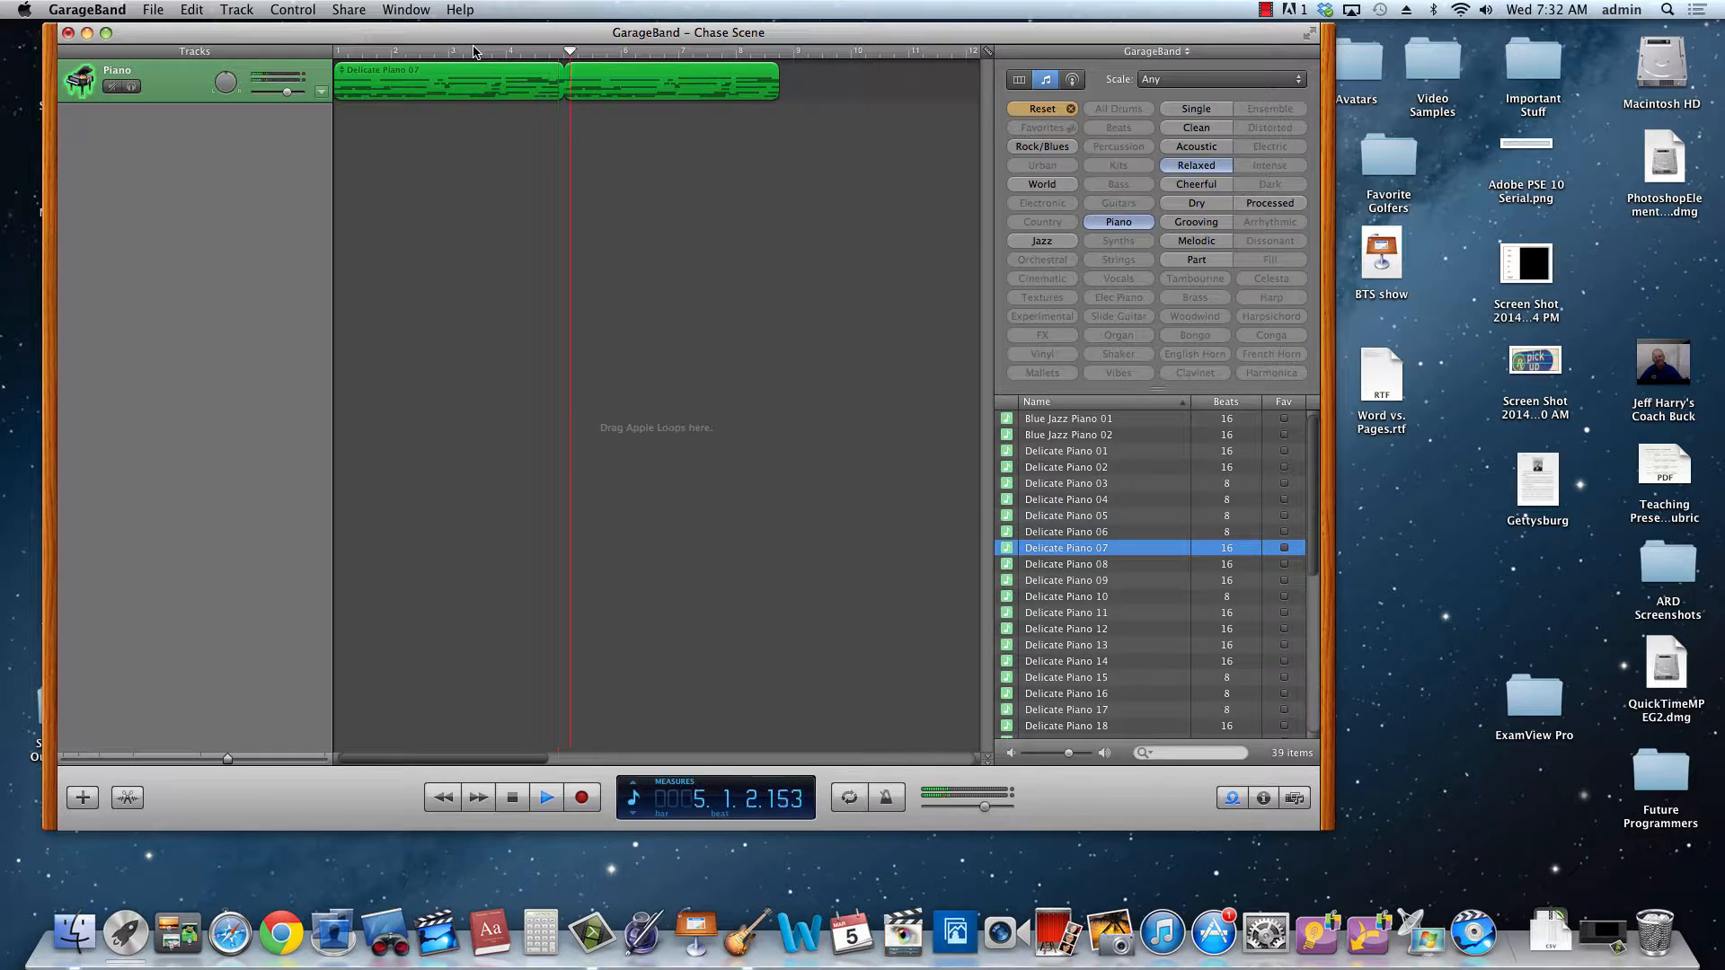
key("XF86AudioRaiseVolume")
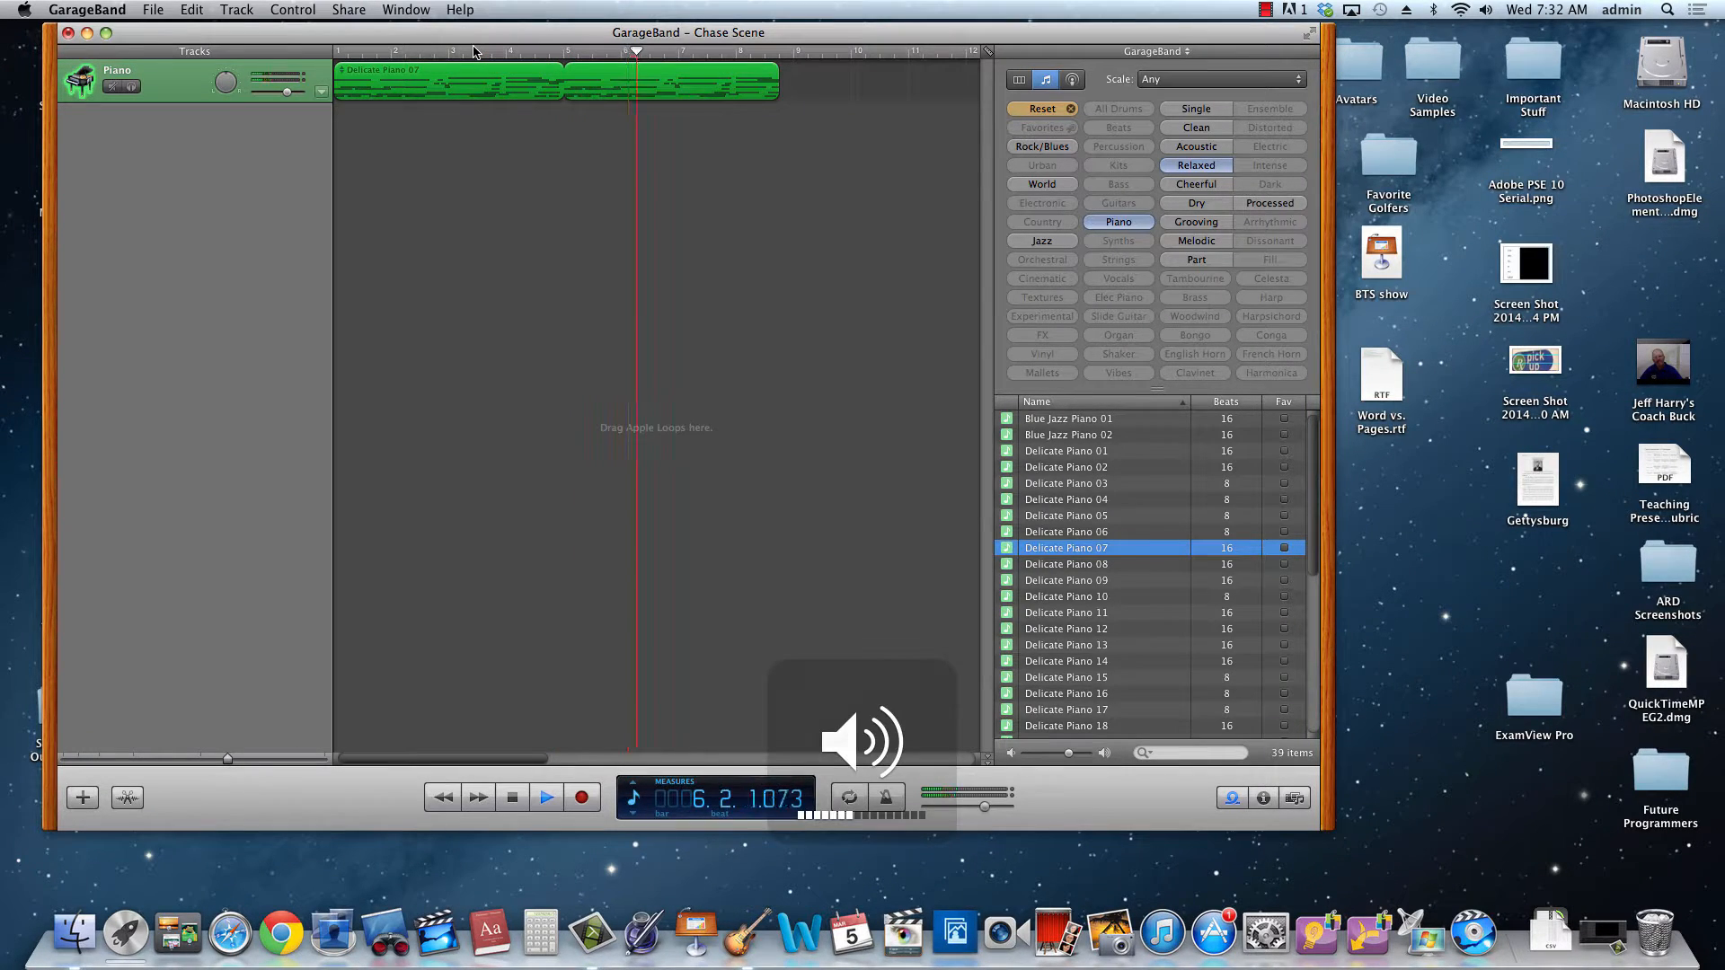
key("space")
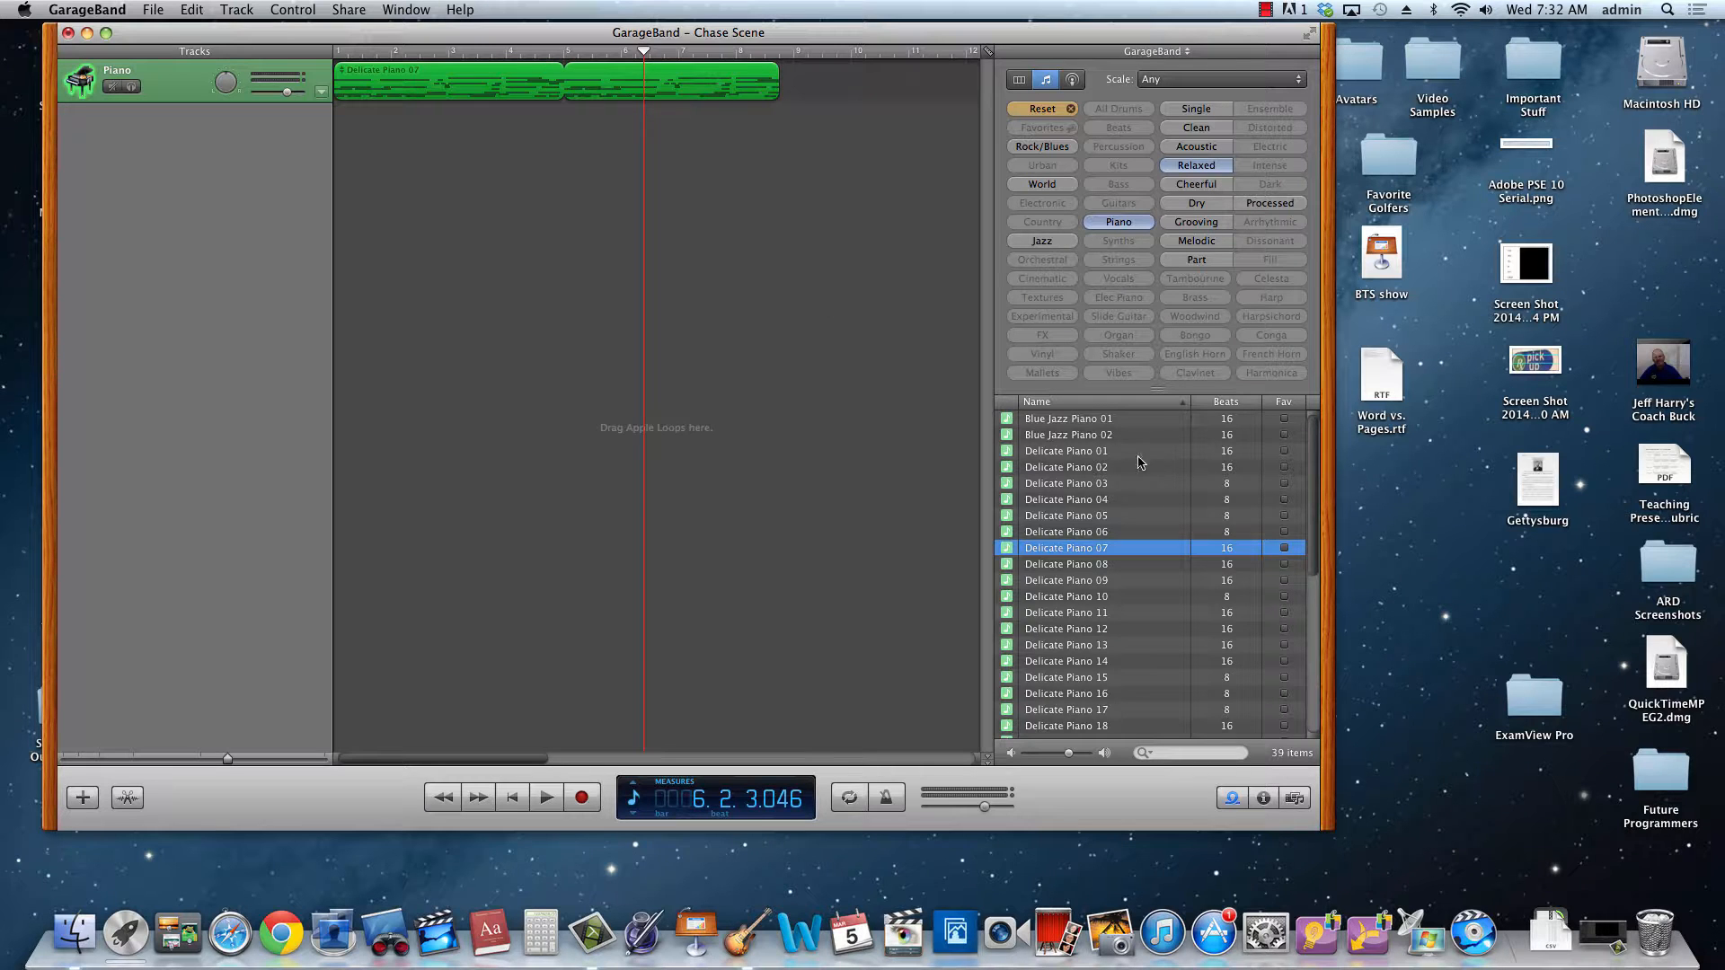
Replace the Piano filter with Guitars, keeping Relaxed, and preview the Strummed Acoustic 01 loop
scroll(1070, 513, "down", 10)
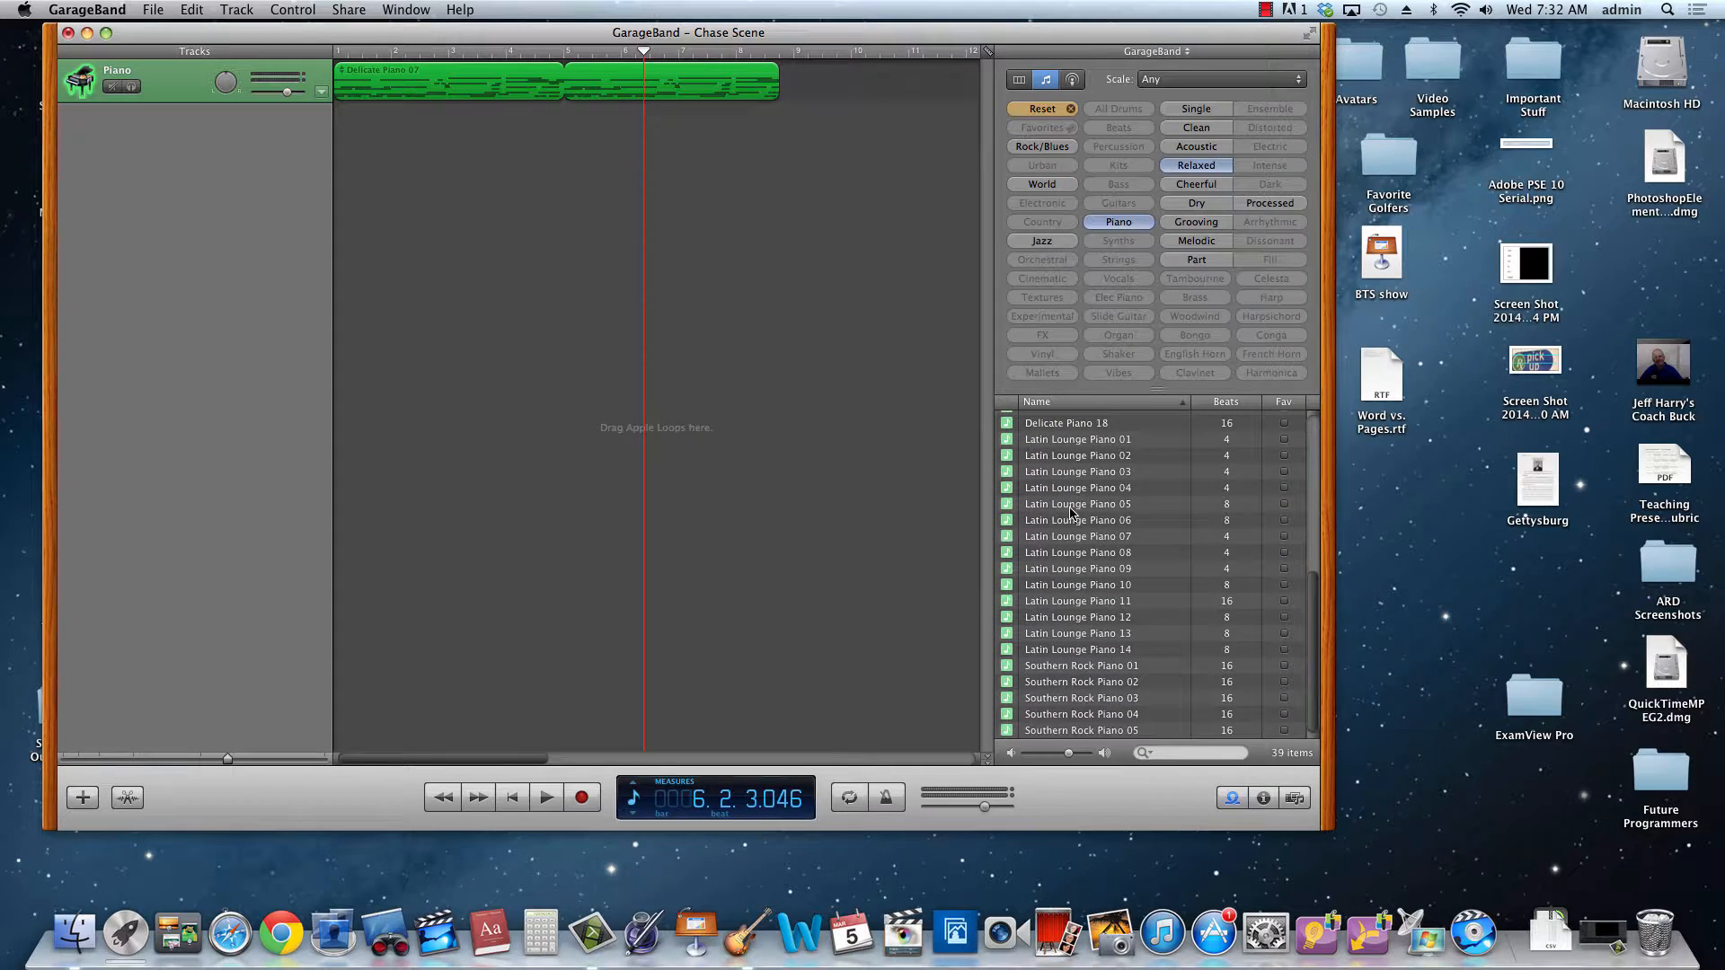
scroll(1074, 508, "up", 10)
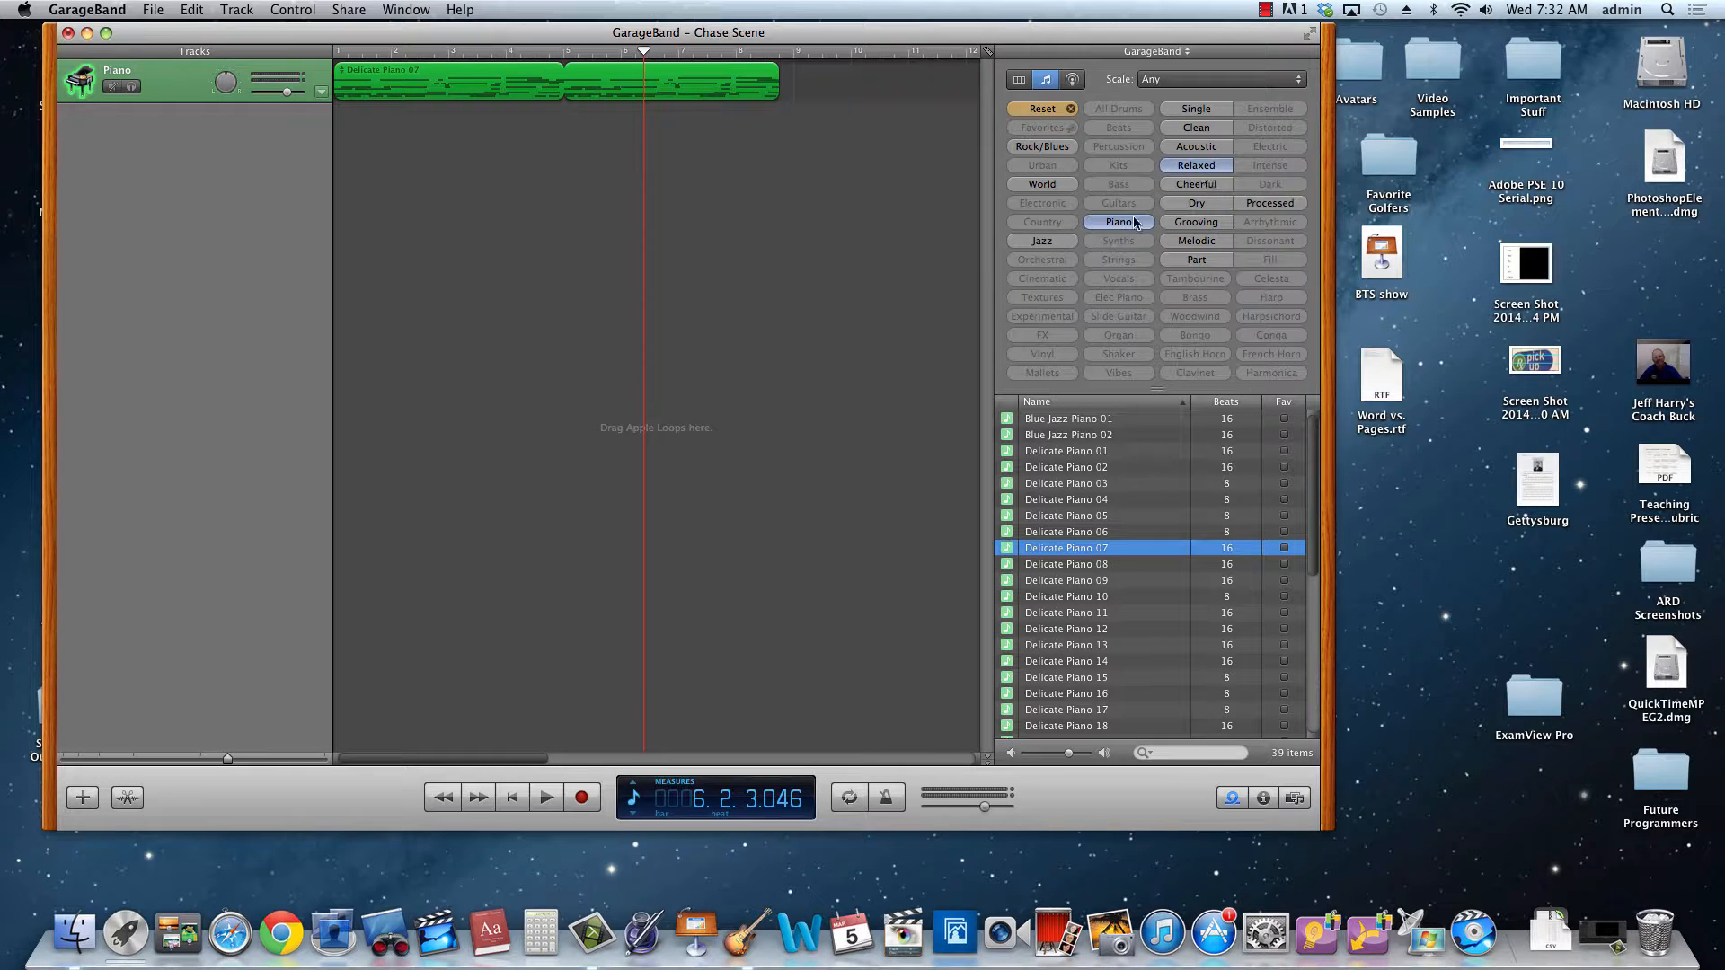
left_click(1122, 227)
left_click(1121, 224)
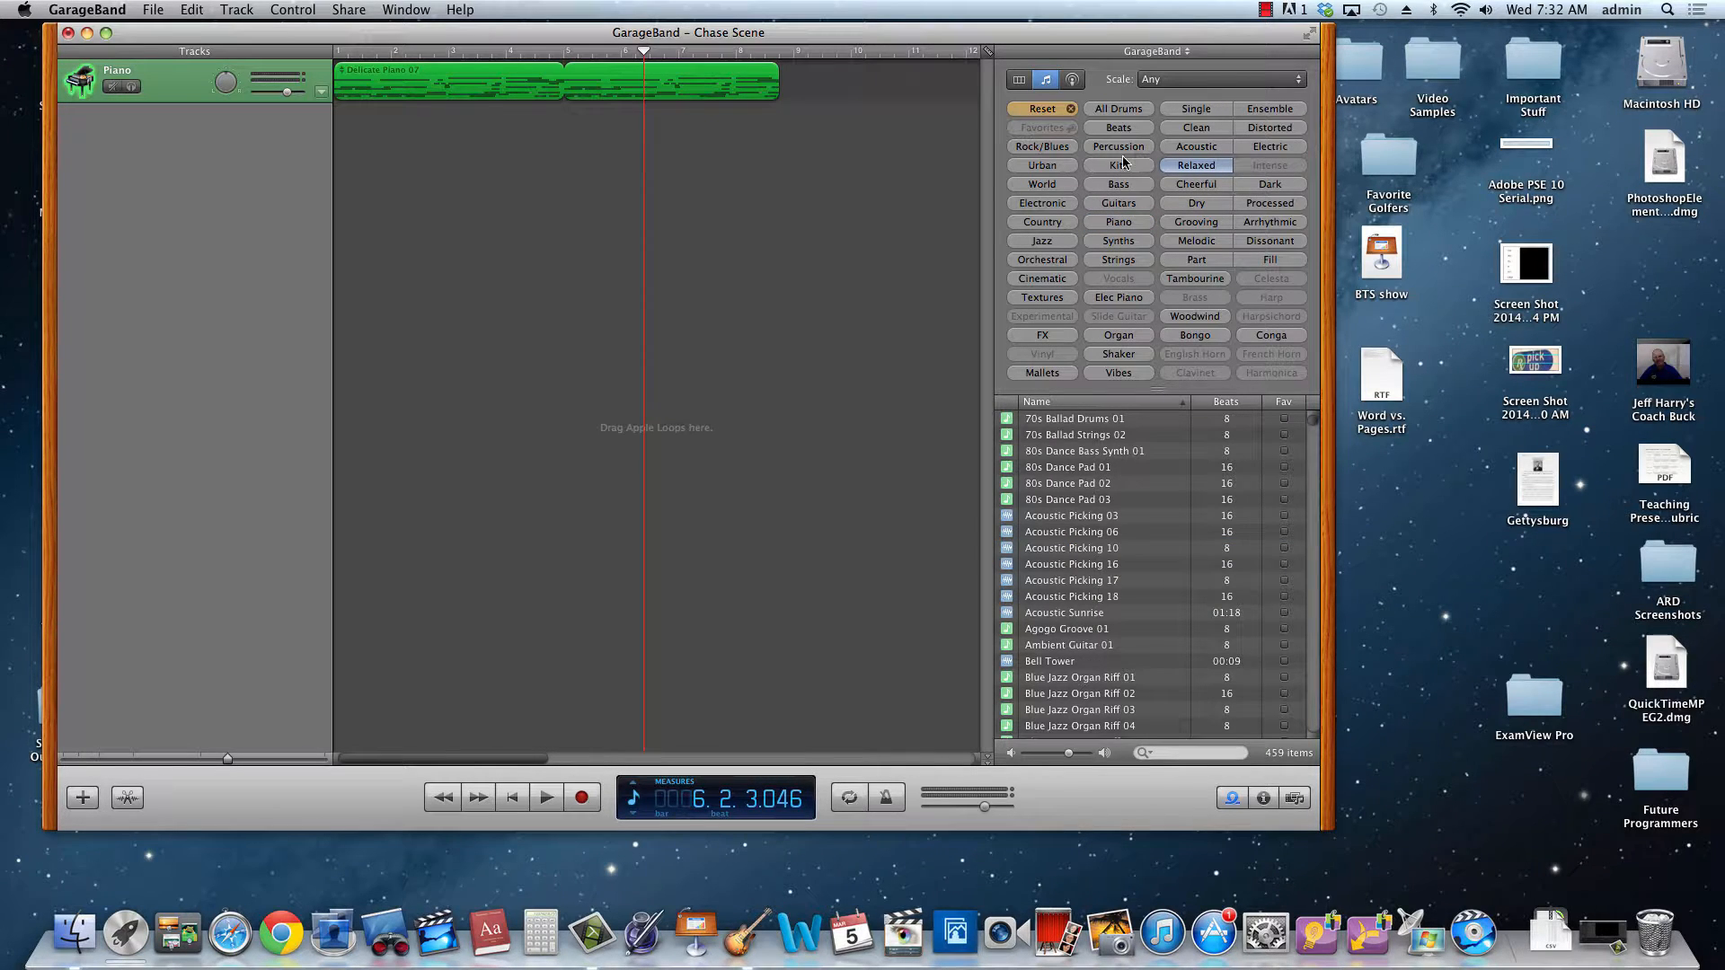
left_click(1116, 205)
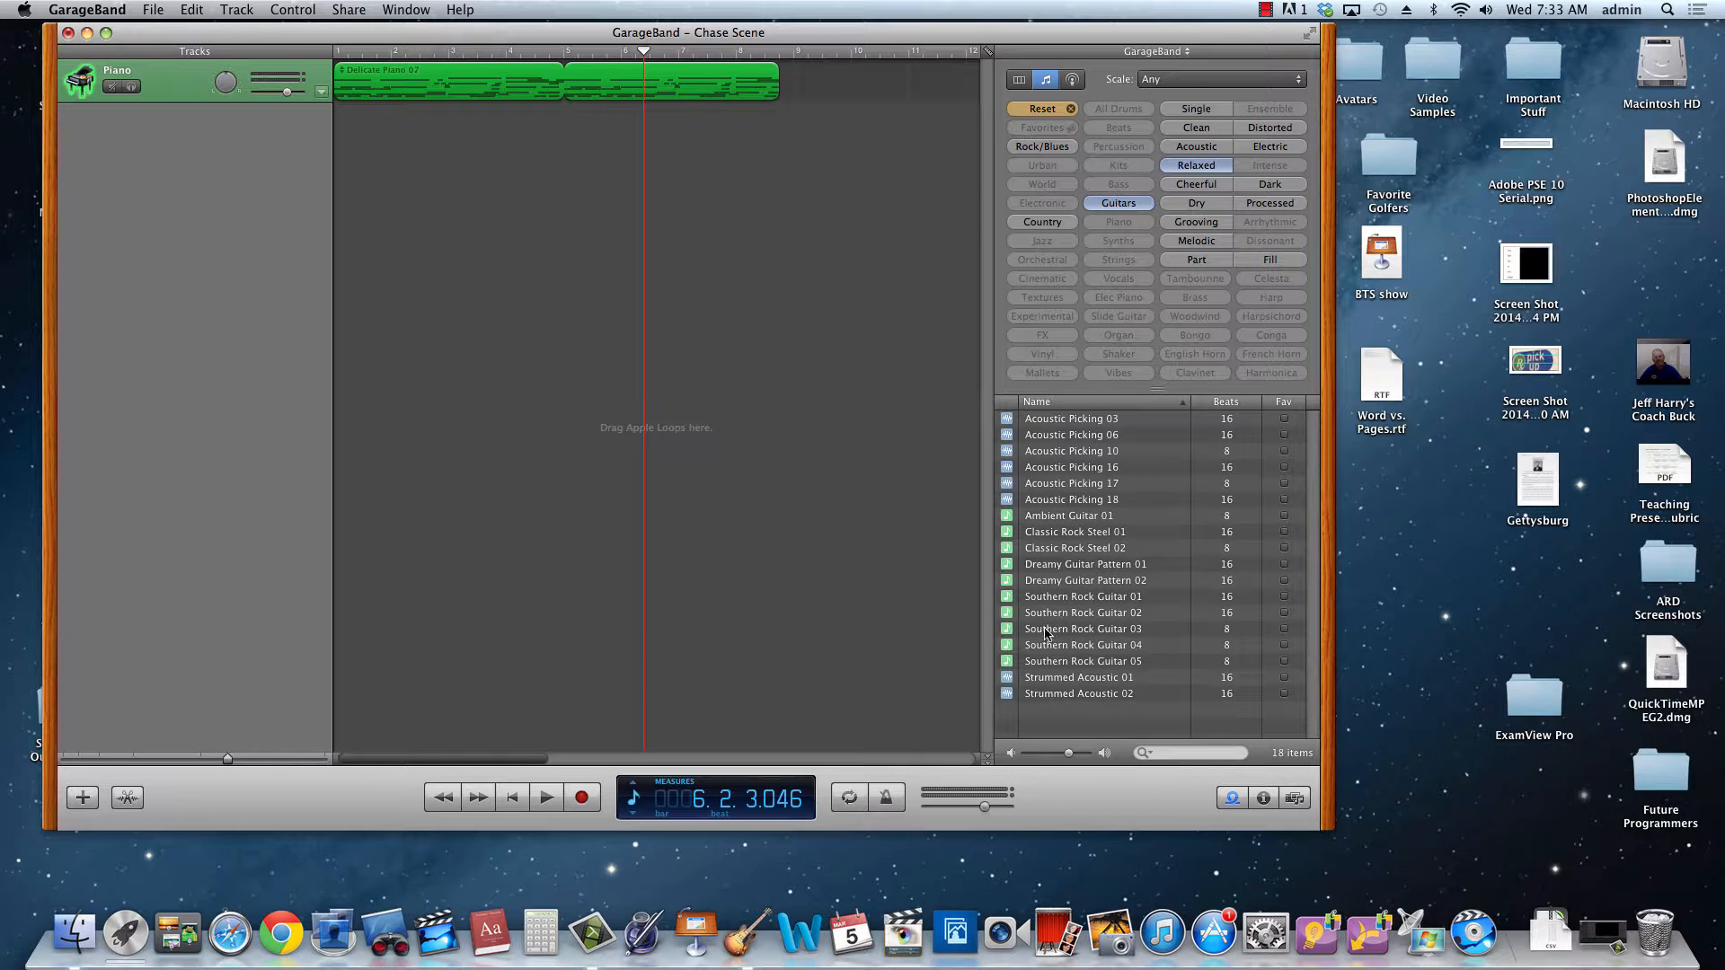
left_click(1007, 678)
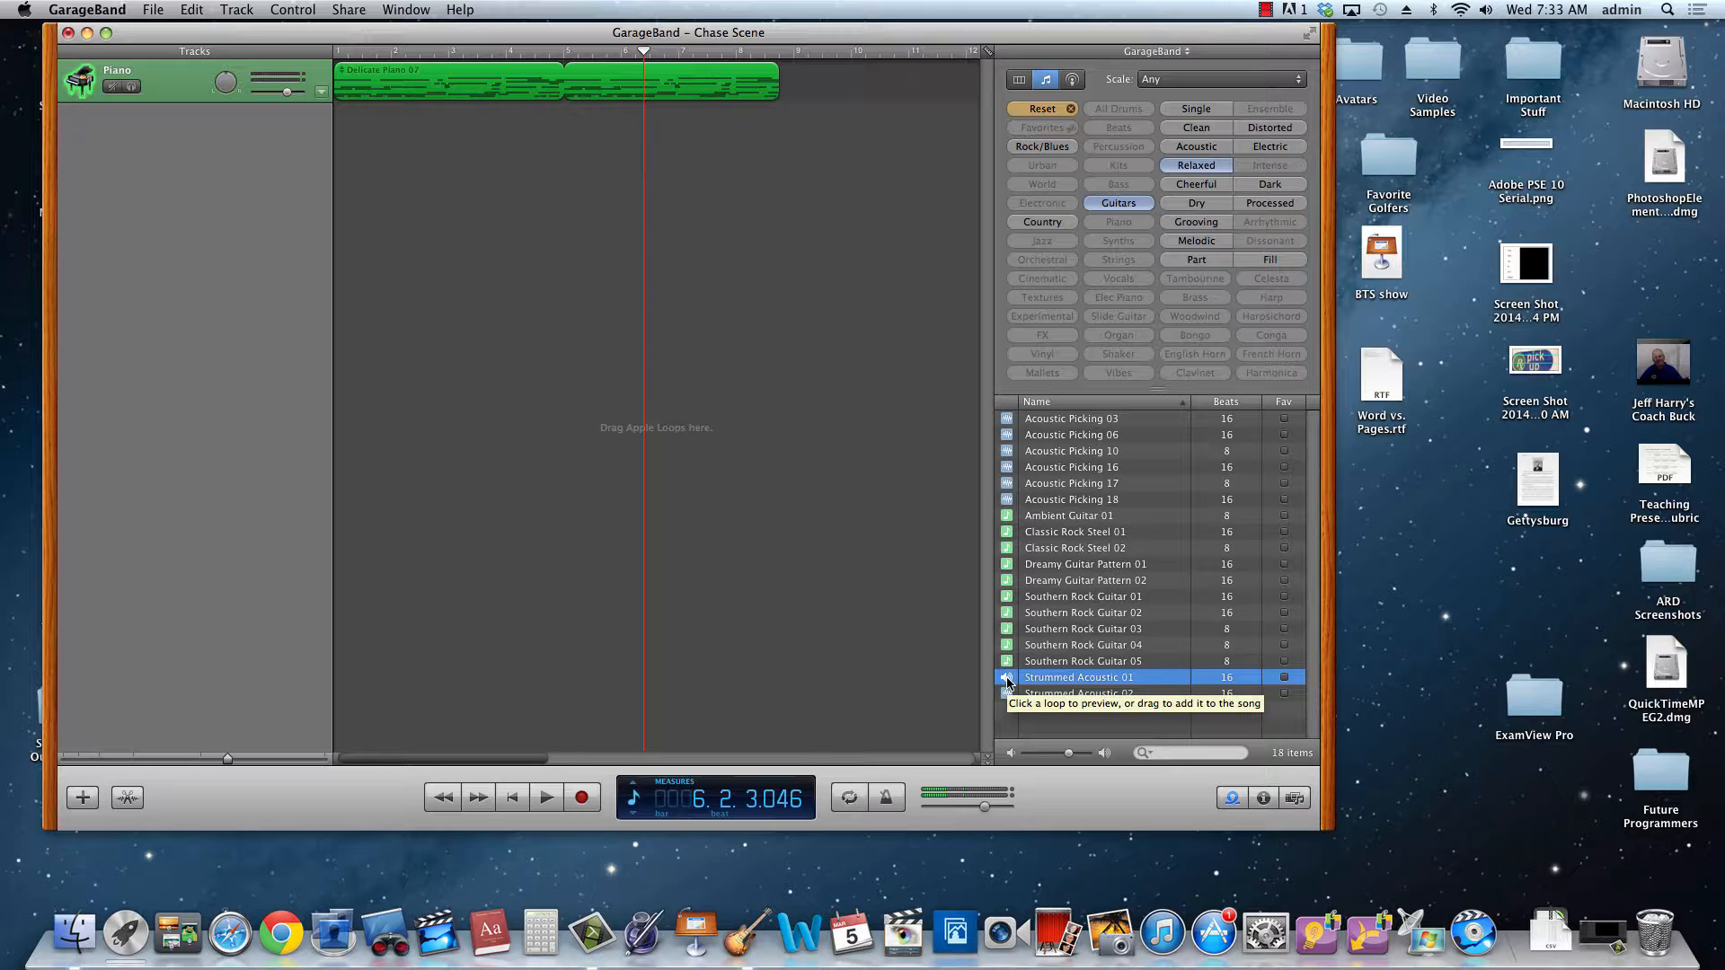
left_click(1008, 680)
Add the Strummed Acoustic 01 loop on its own track starting at measure 3 and play the song from the beginning
left_click_drag(1007, 680, 448, 130)
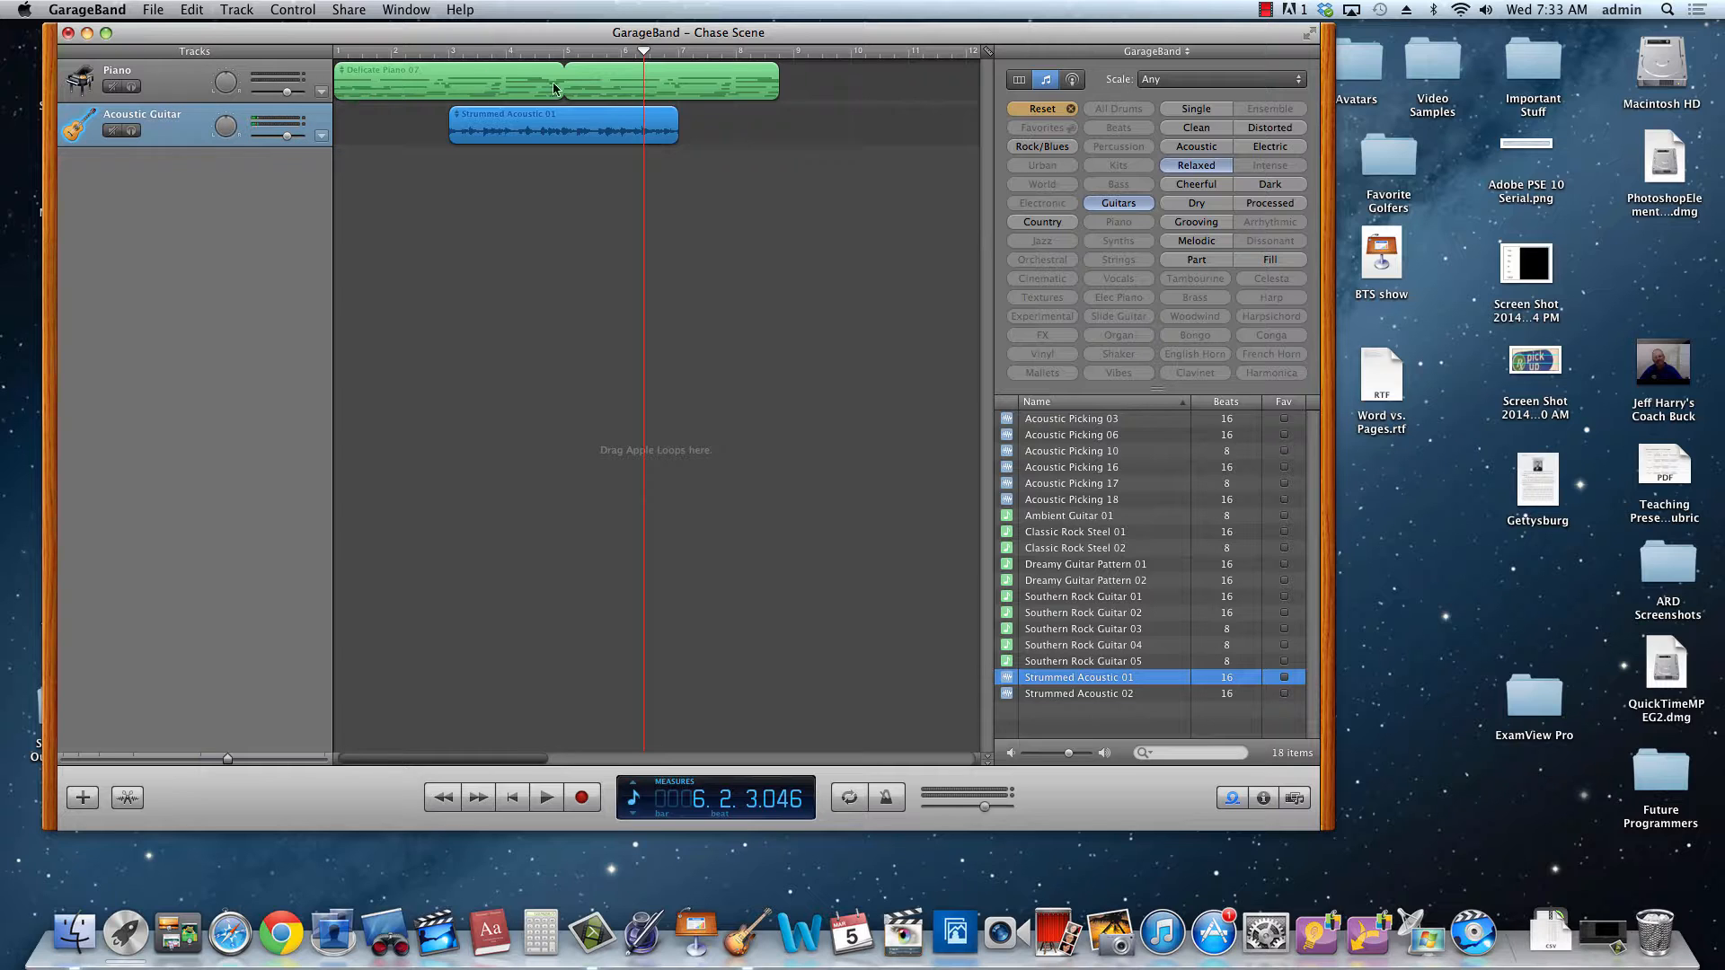
key("Home")
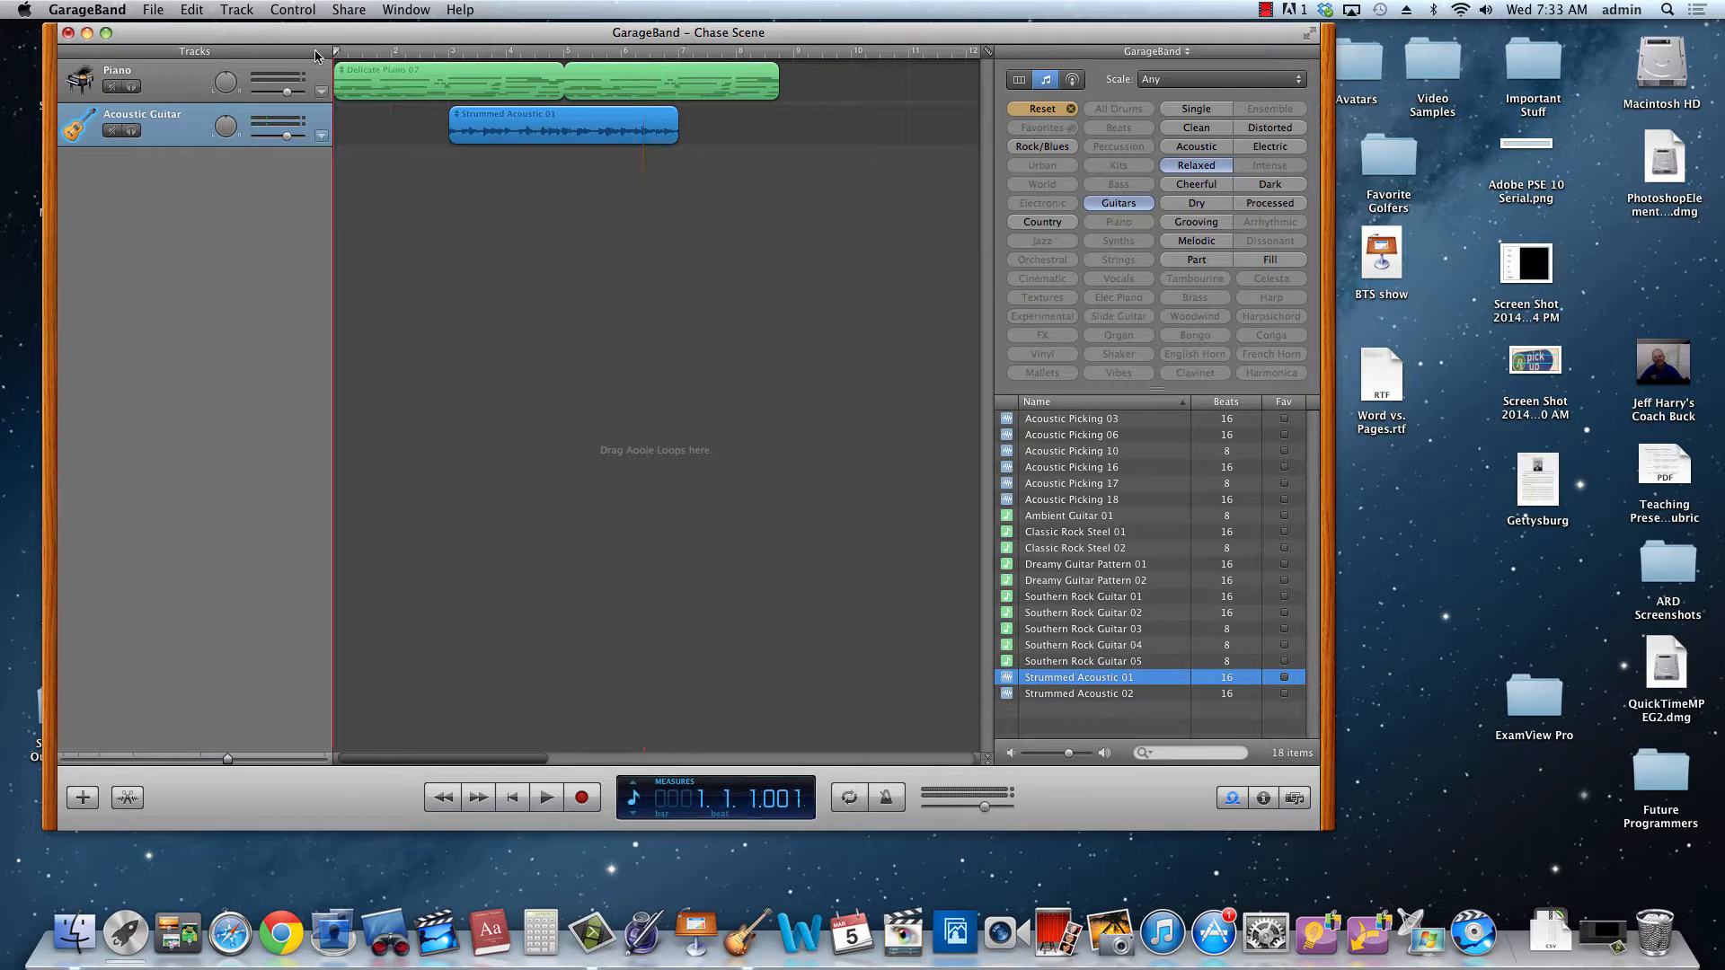
key("space")
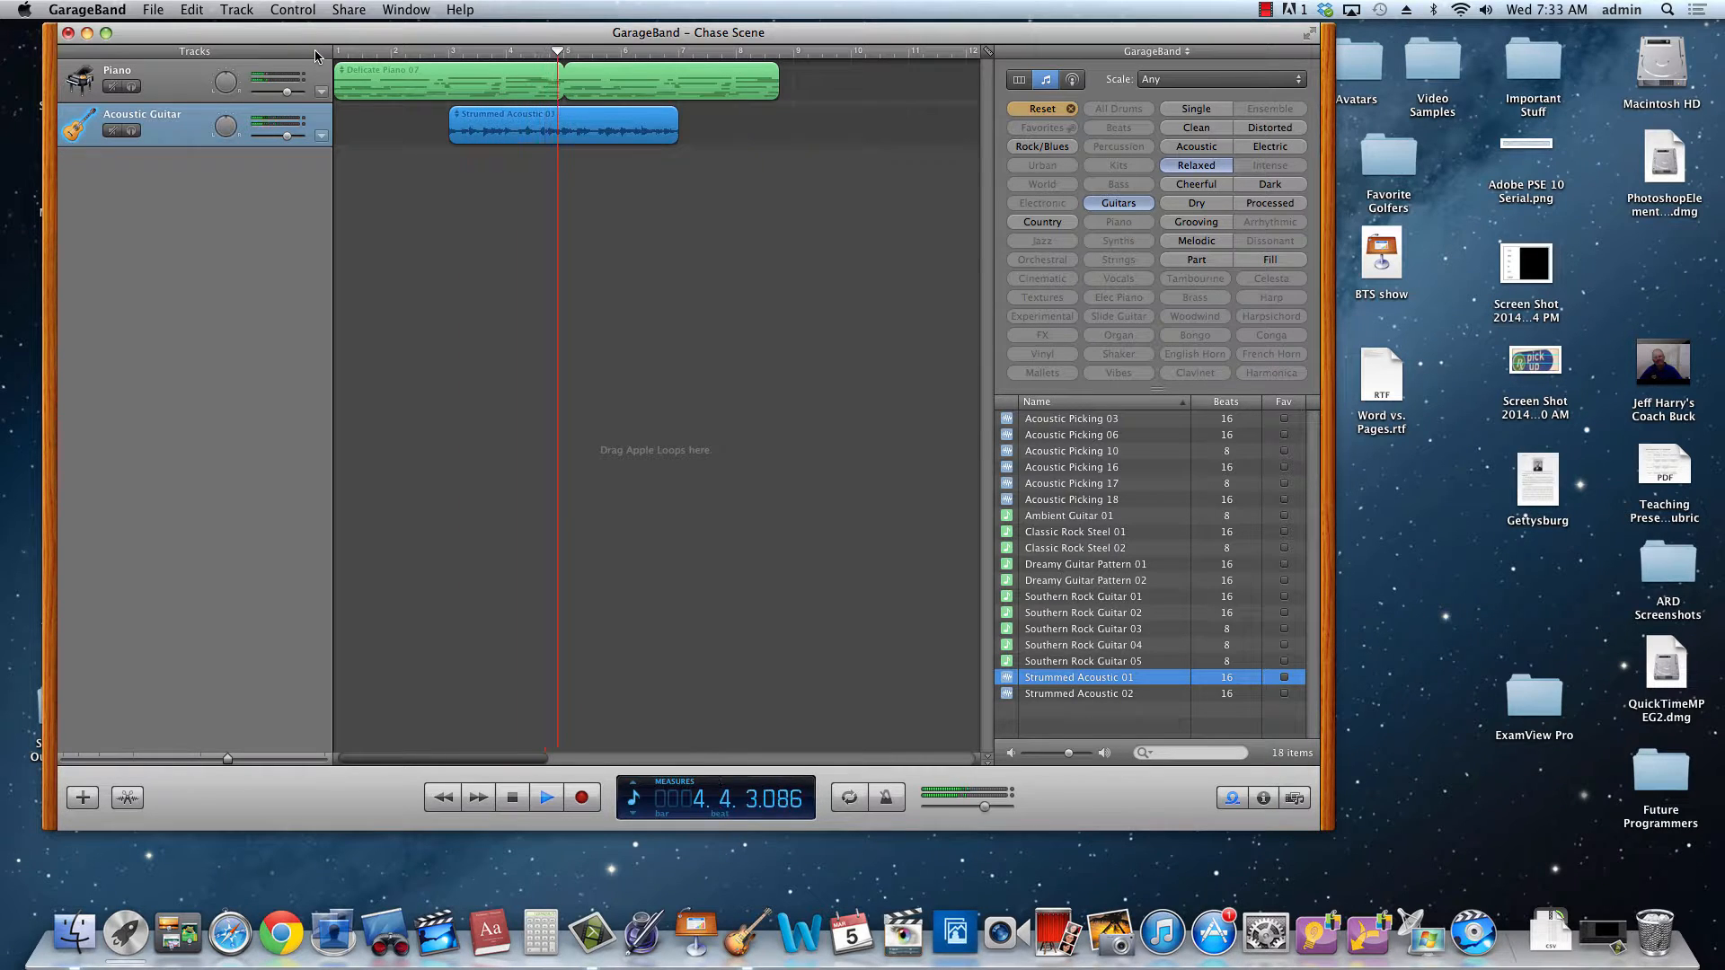
key("space")
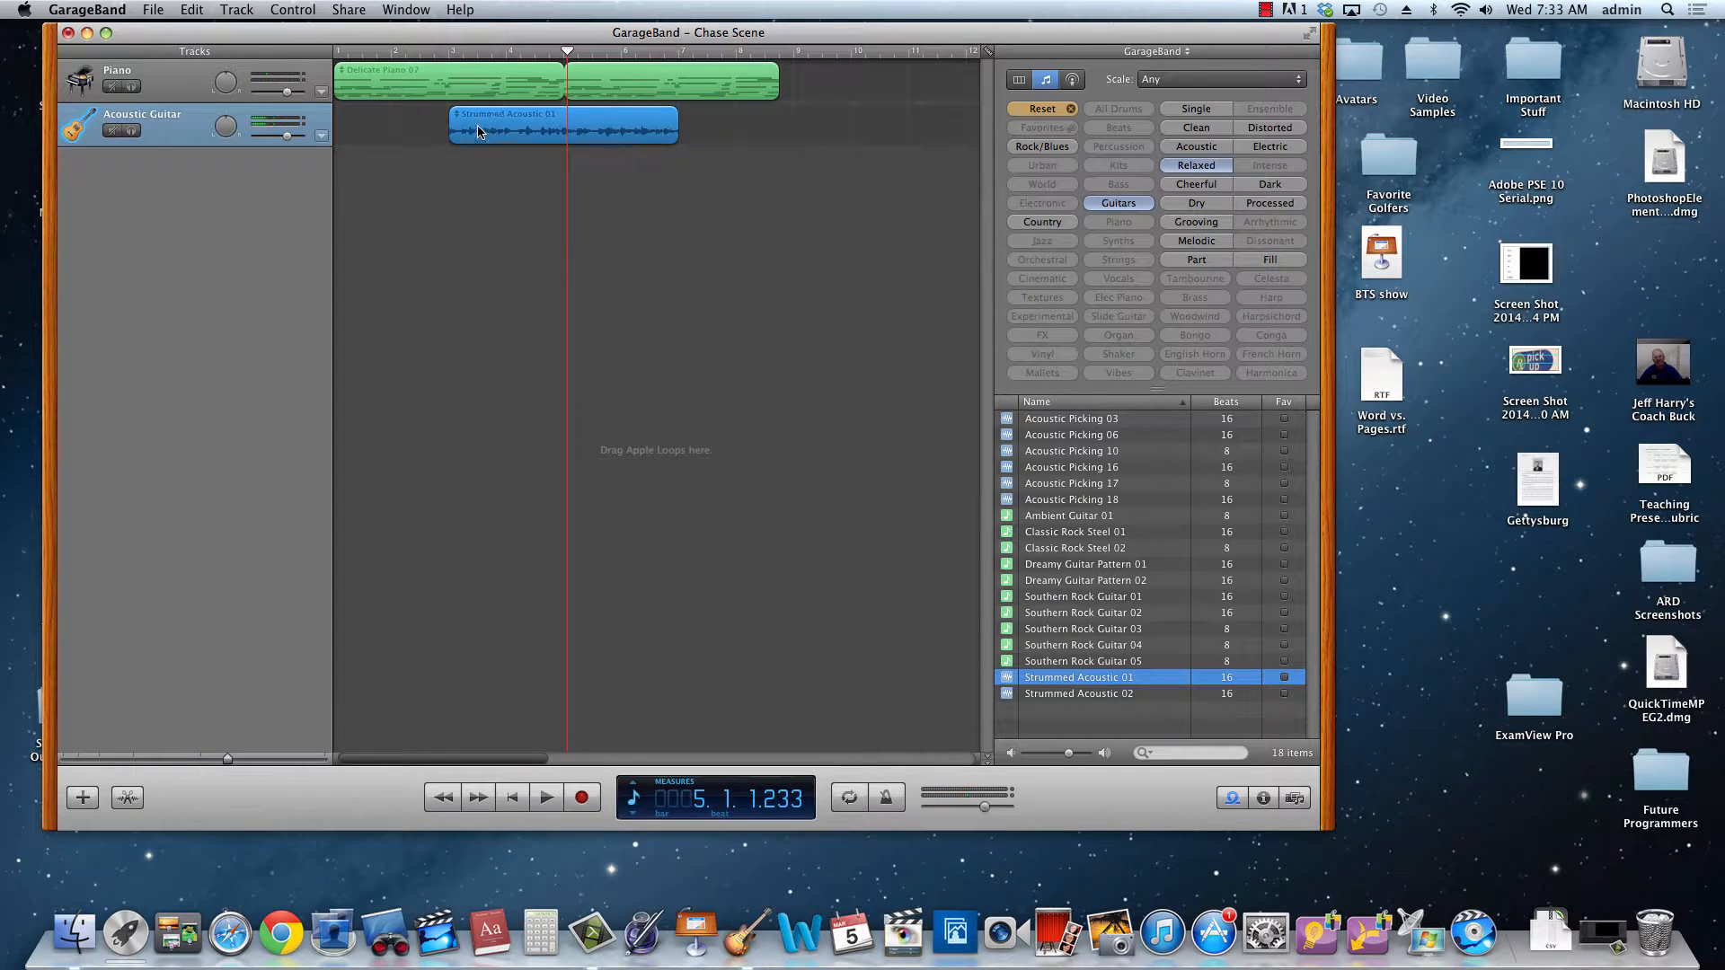
Move the Strummed Acoustic 01 region to start at measure 5 and shorten it to end at measure 7
left_click_drag(475, 132, 589, 132)
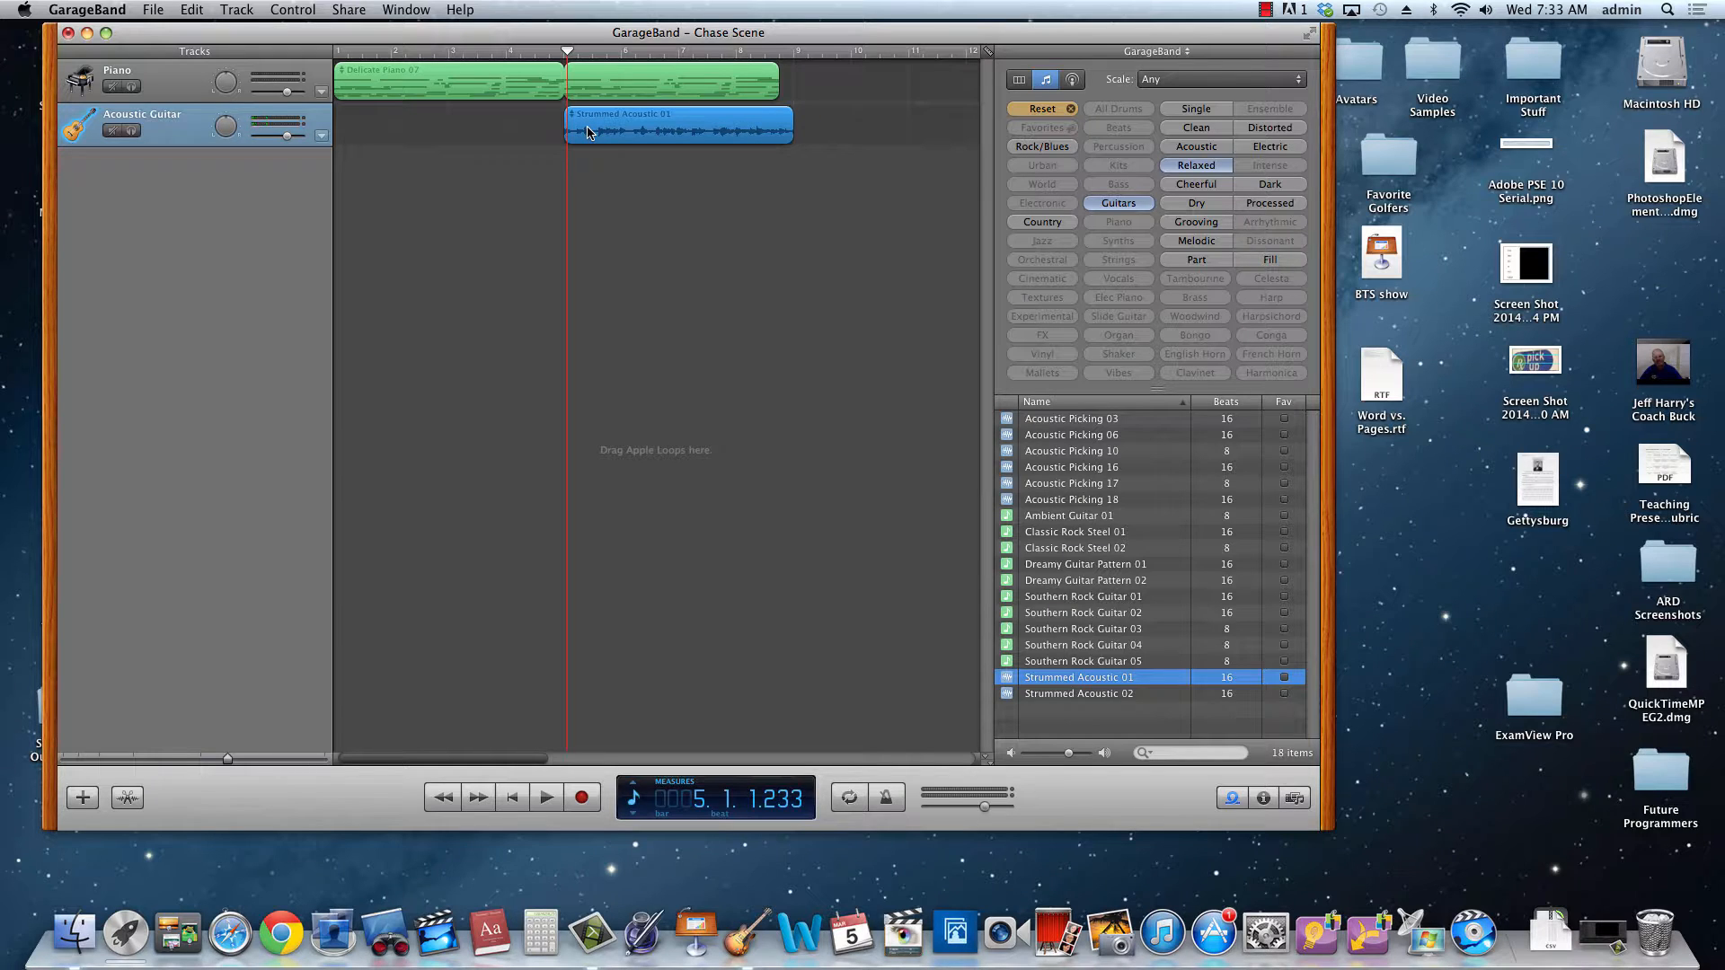
left_click(818, 113)
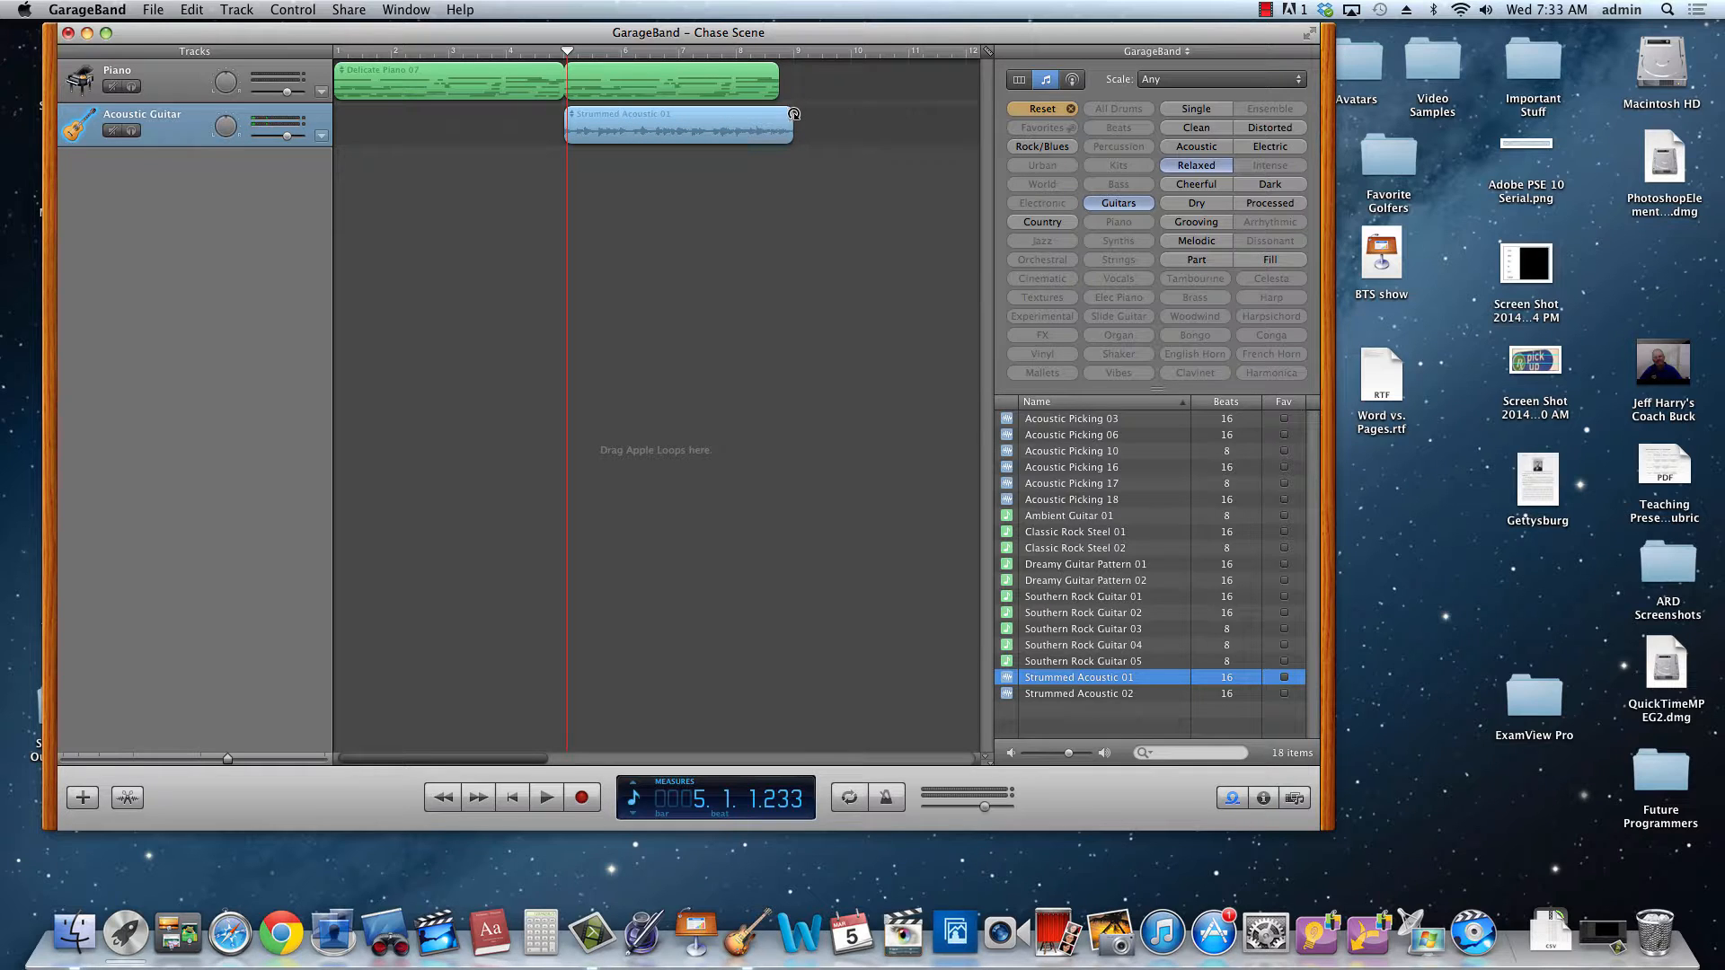
left_click_drag(792, 139, 675, 139)
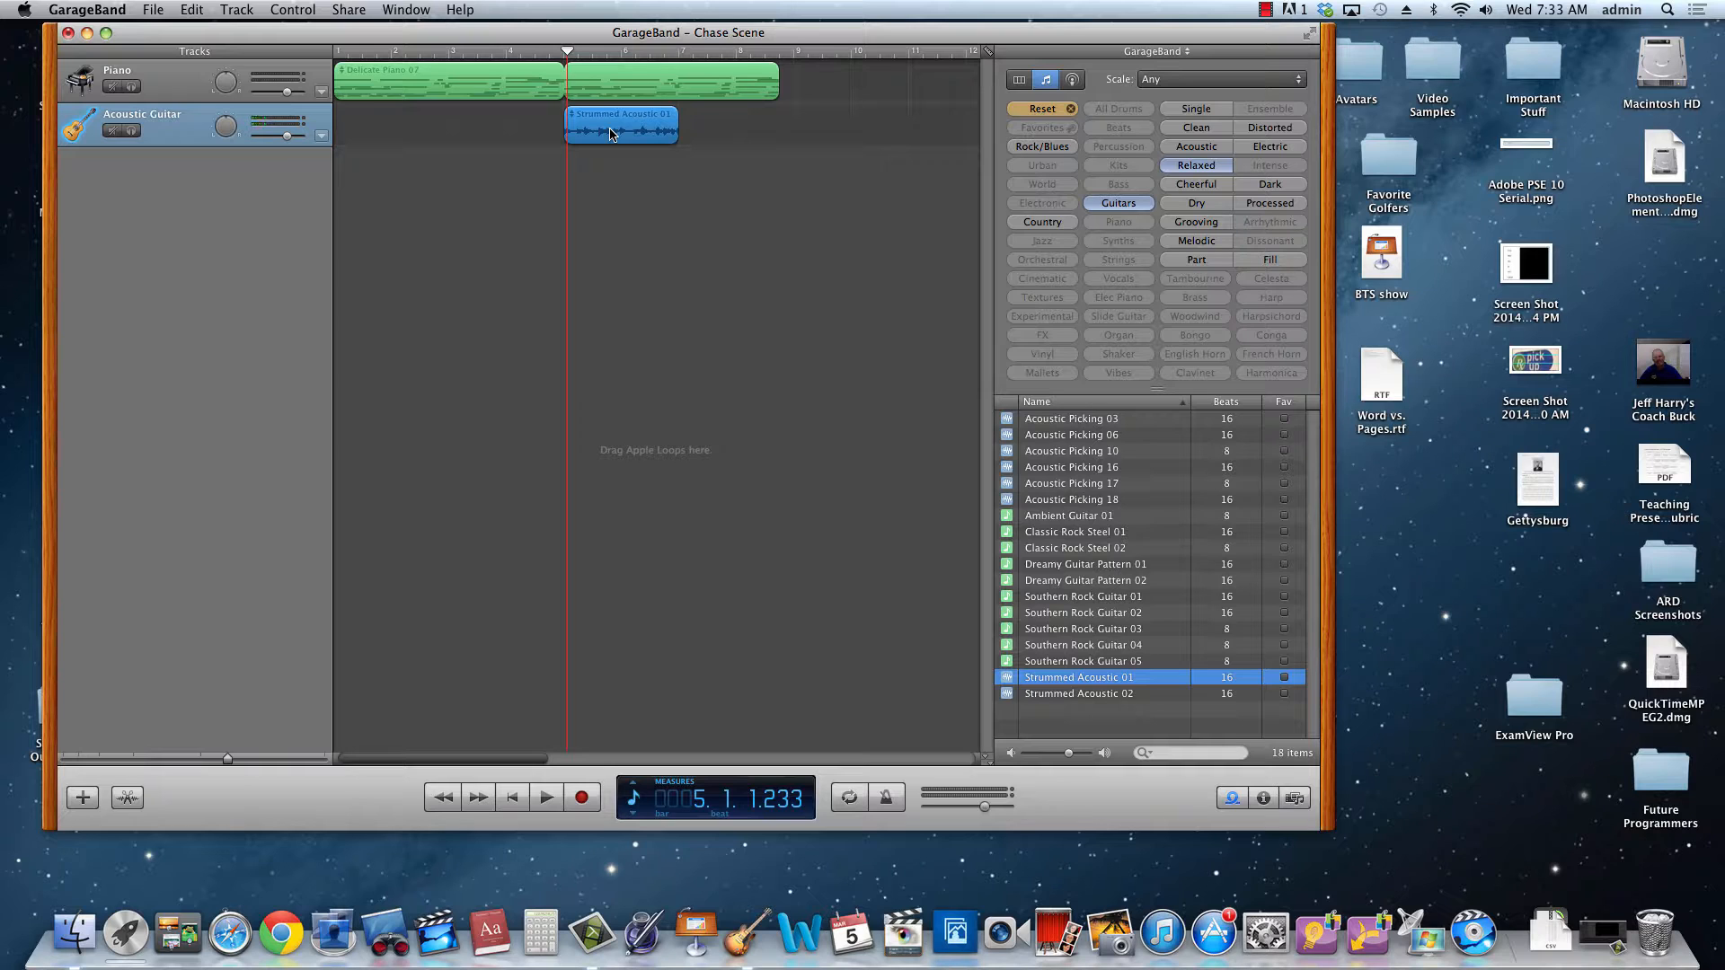
Duplicate the shortened guitar region, place the copy directly after the original at measure 7, and play the result
left_click(638, 191)
left_click(619, 136)
left_click_drag(613, 123, 750, 123)
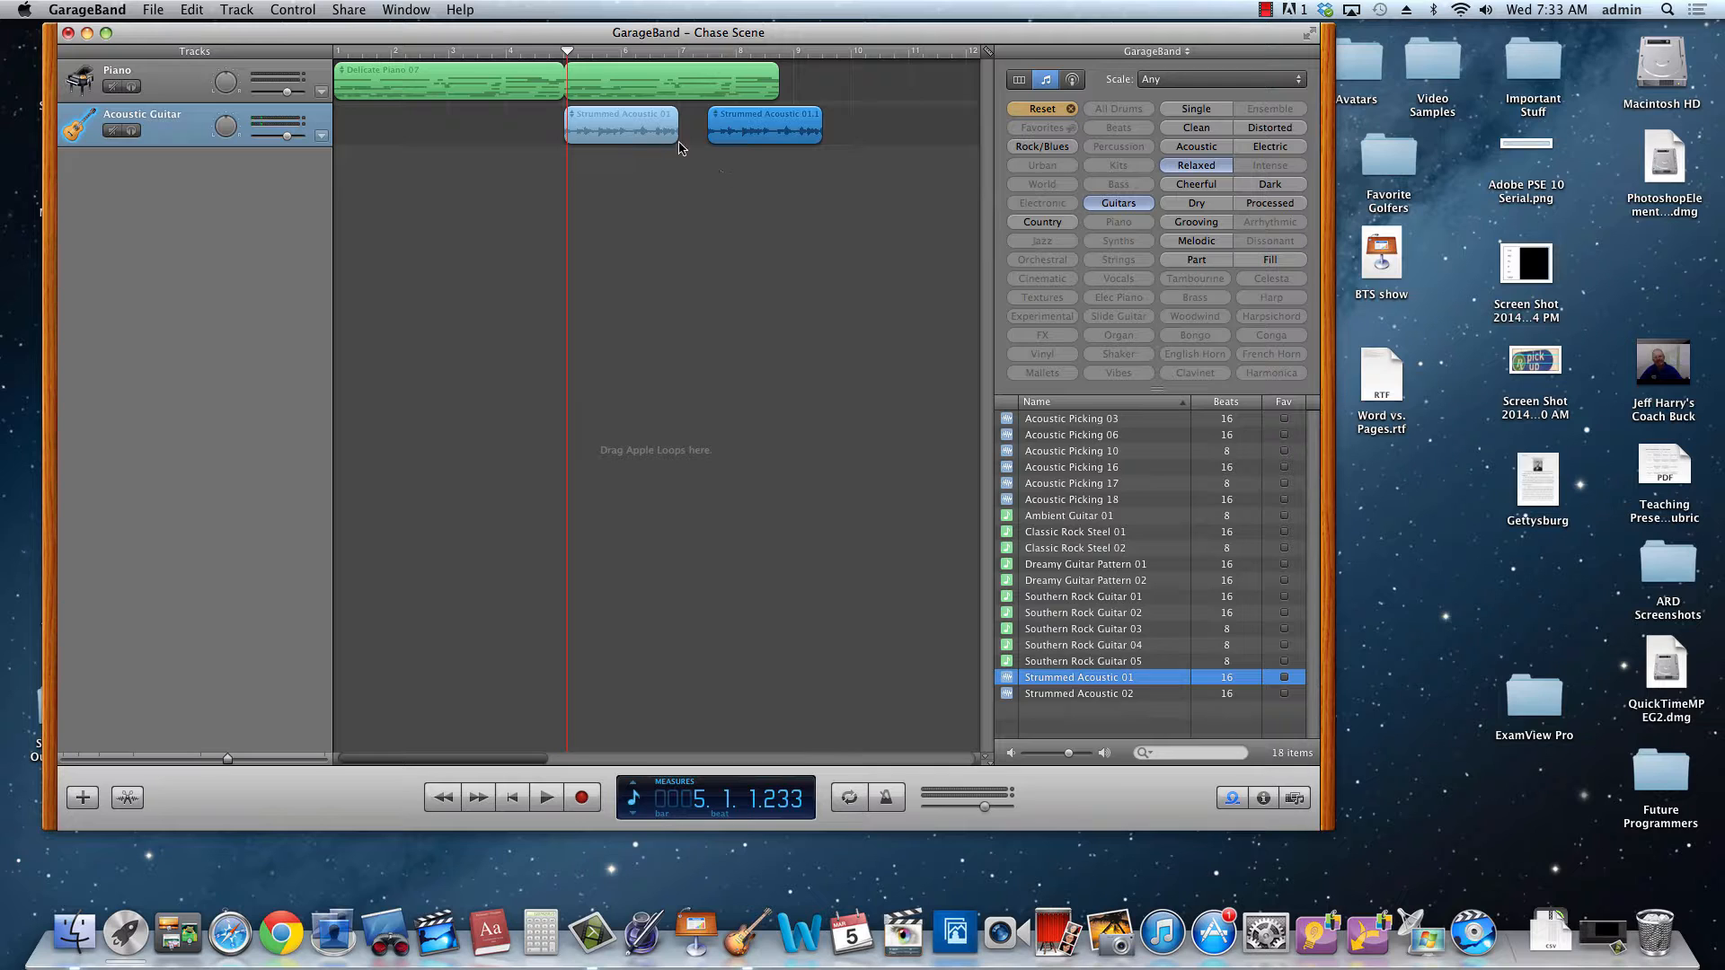
left_click_drag(750, 135, 720, 135)
key("space")
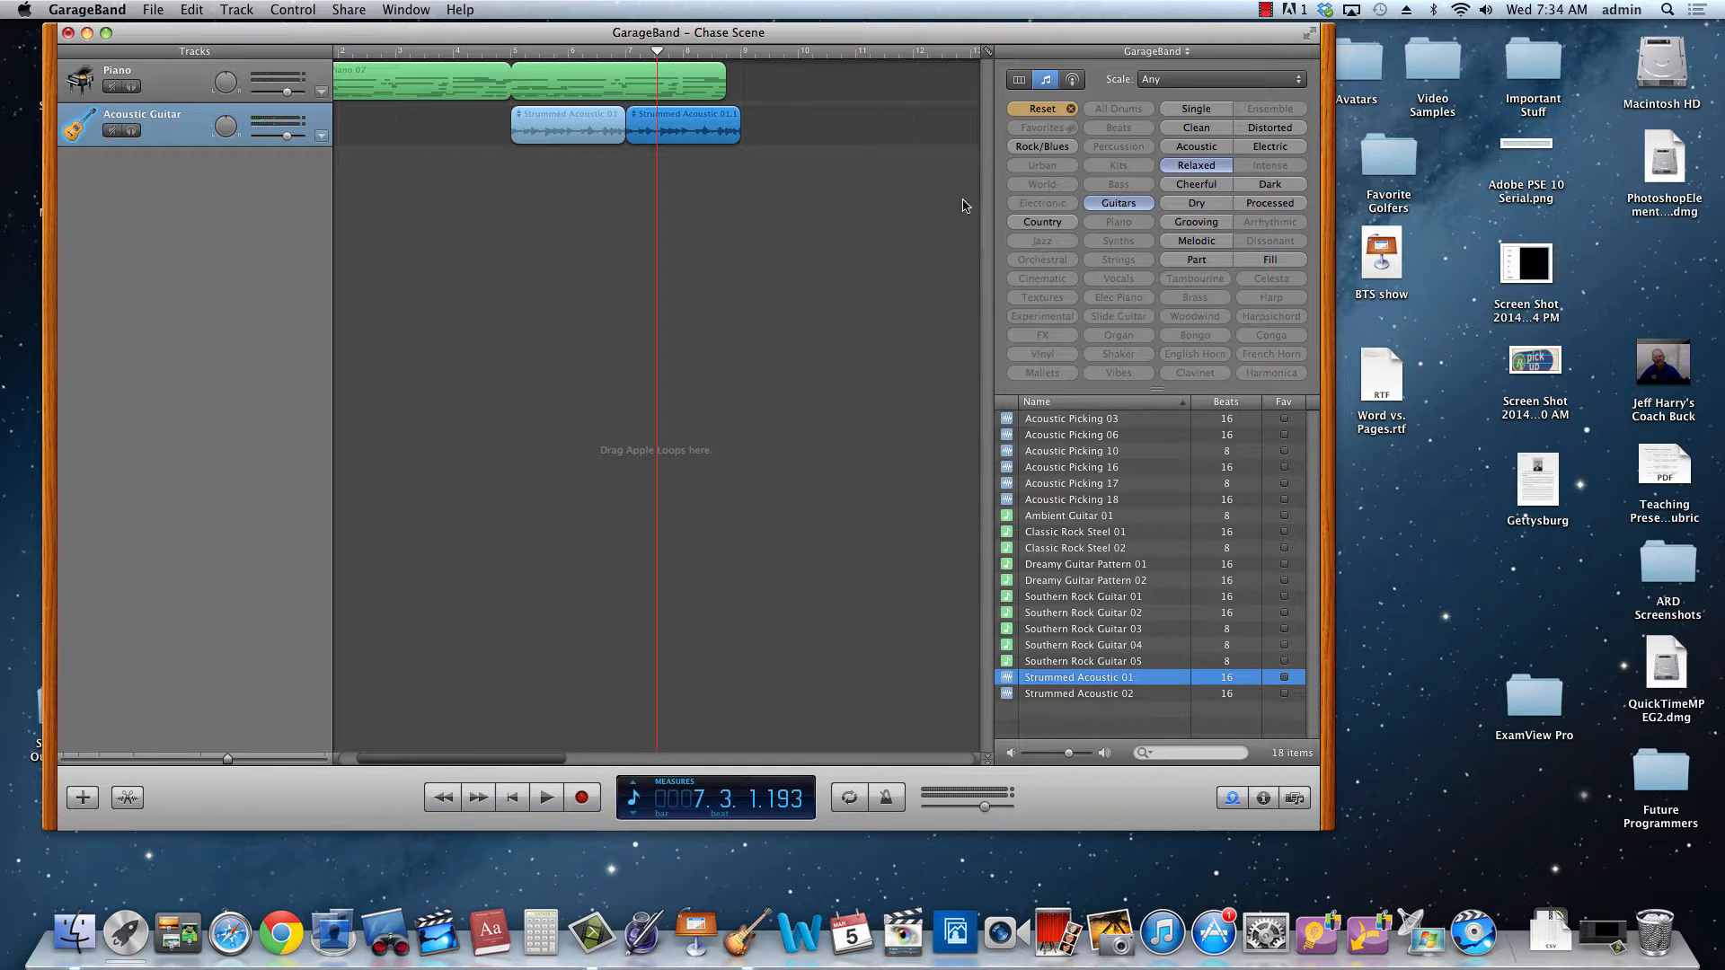
Clear all loop filters, and switch the position display to time with the playhead back at the song's start
left_click(1042, 109)
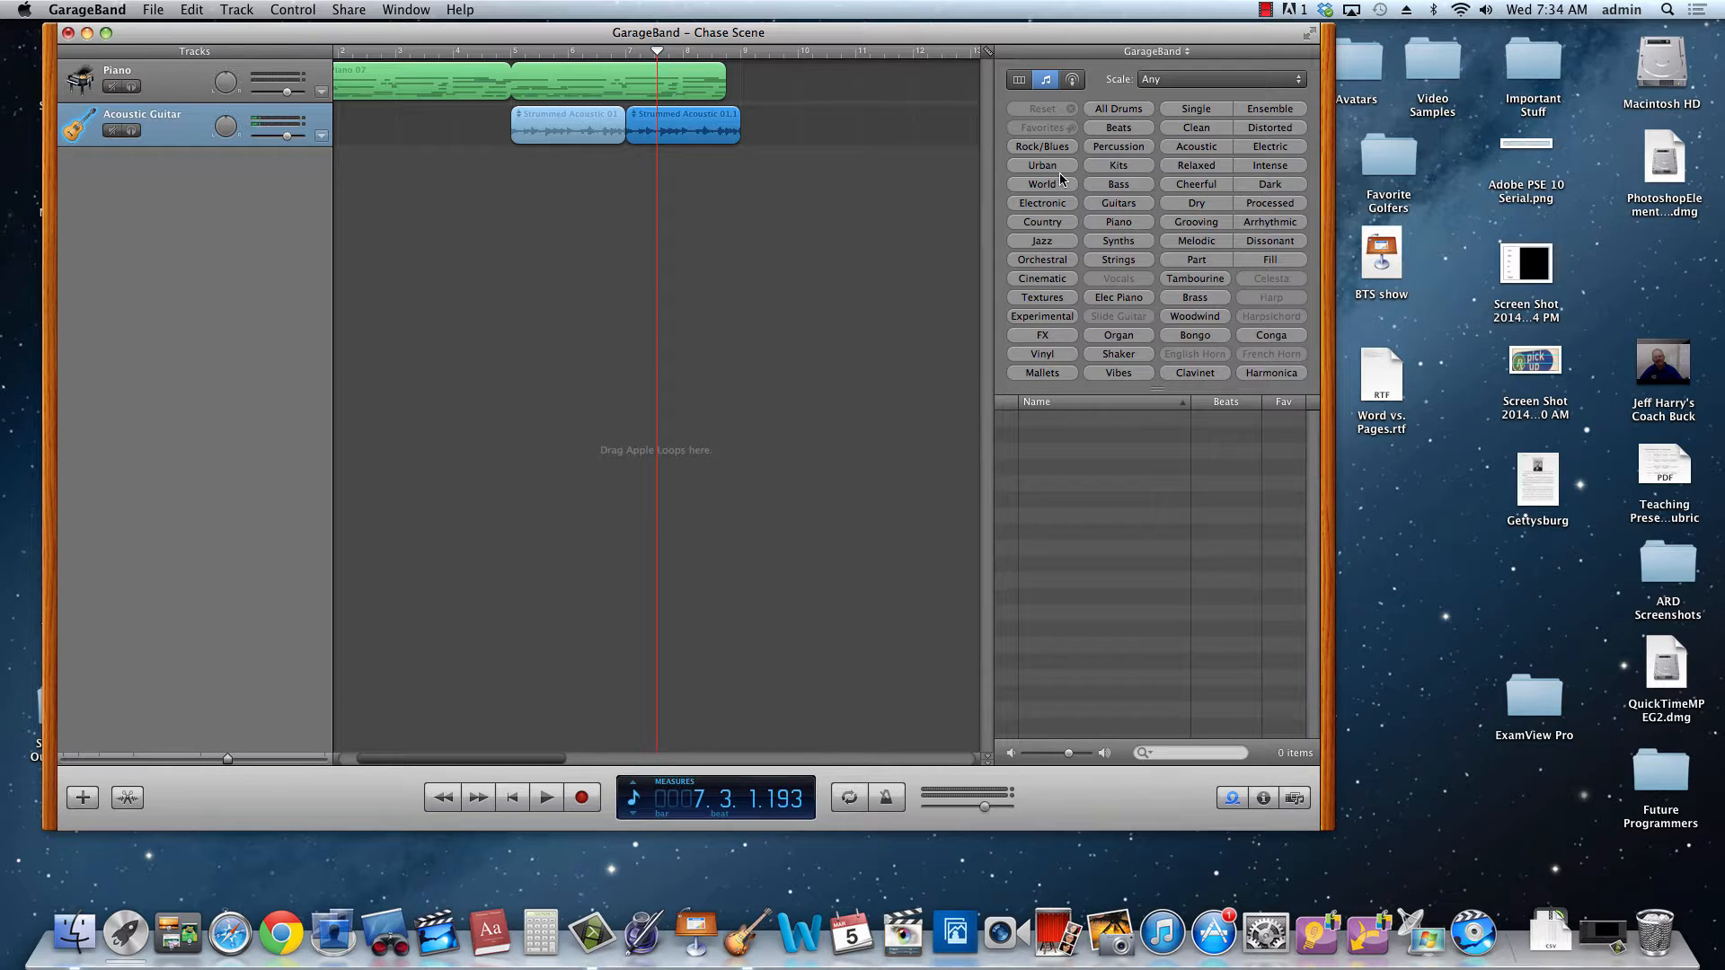
left_click(633, 788)
left_click_drag(576, 52, 315, 59)
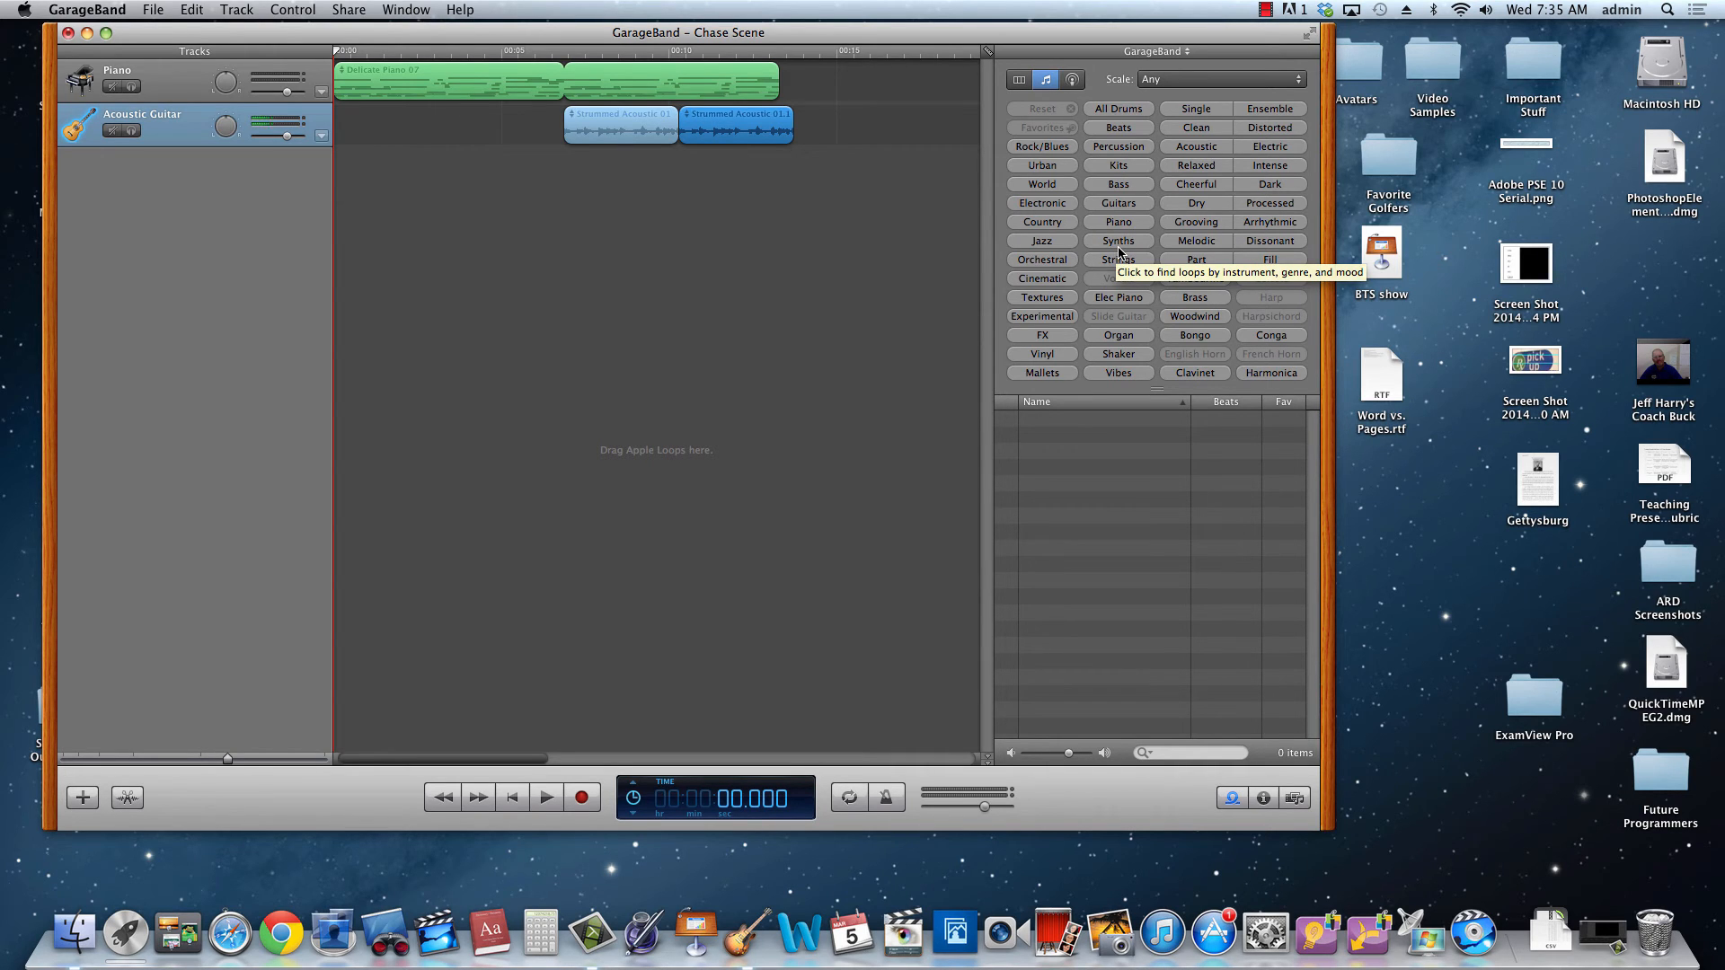
left_click(1265, 9)
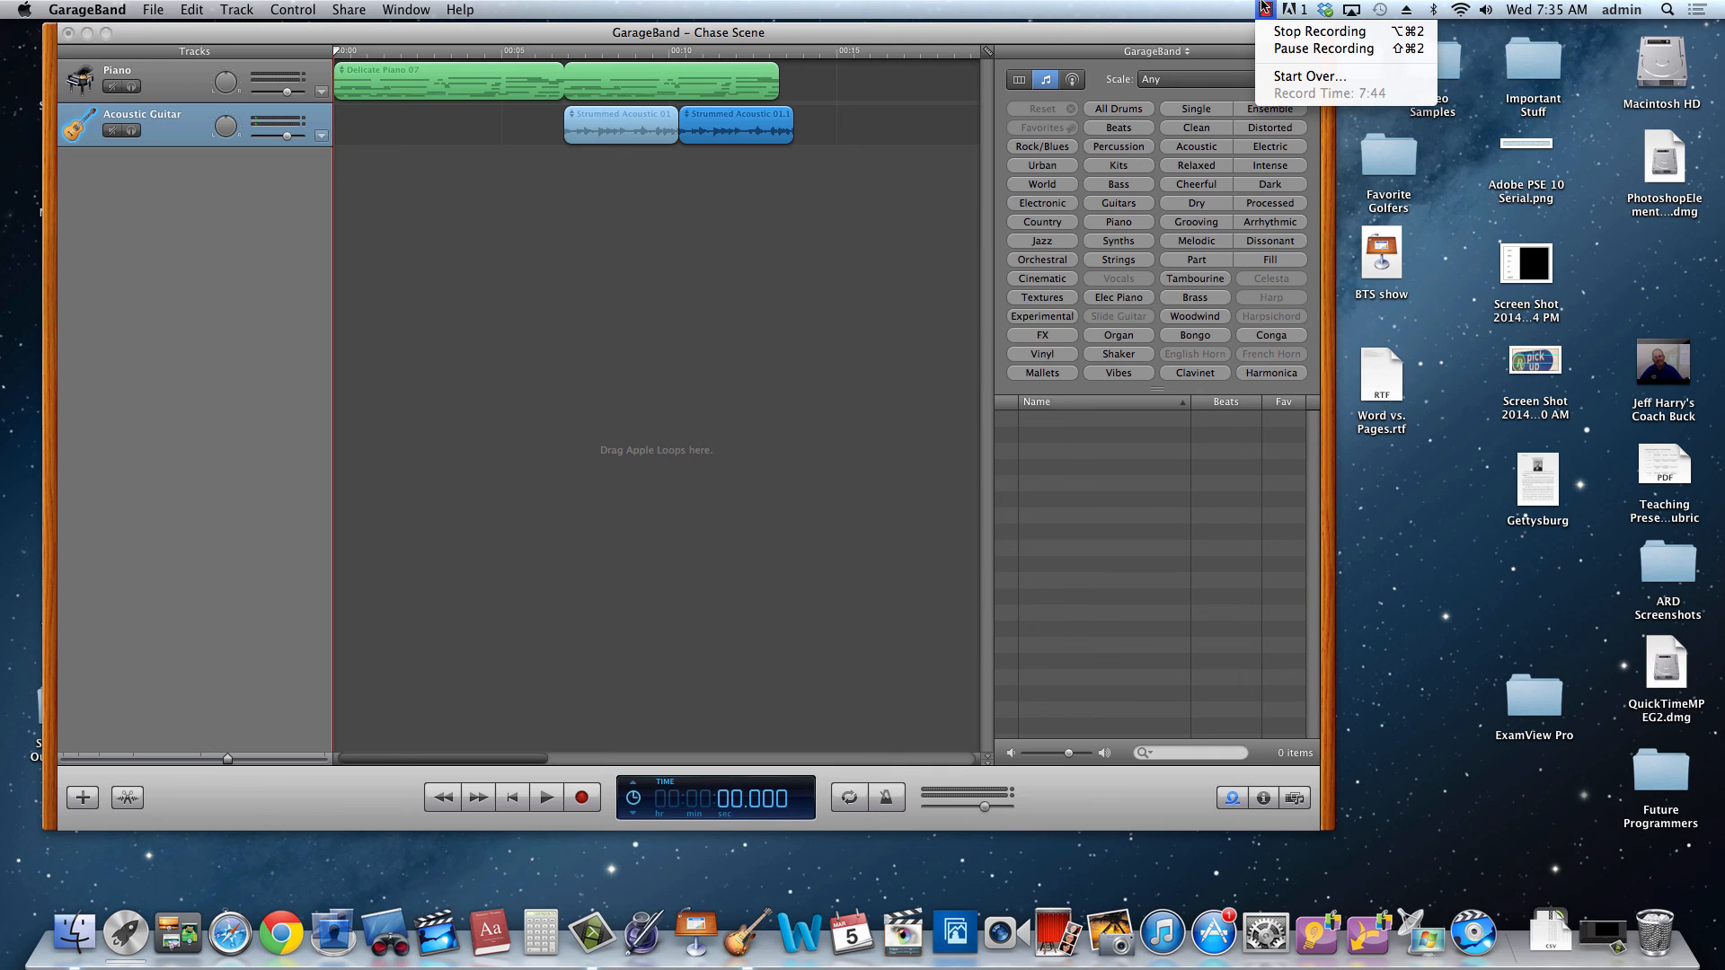